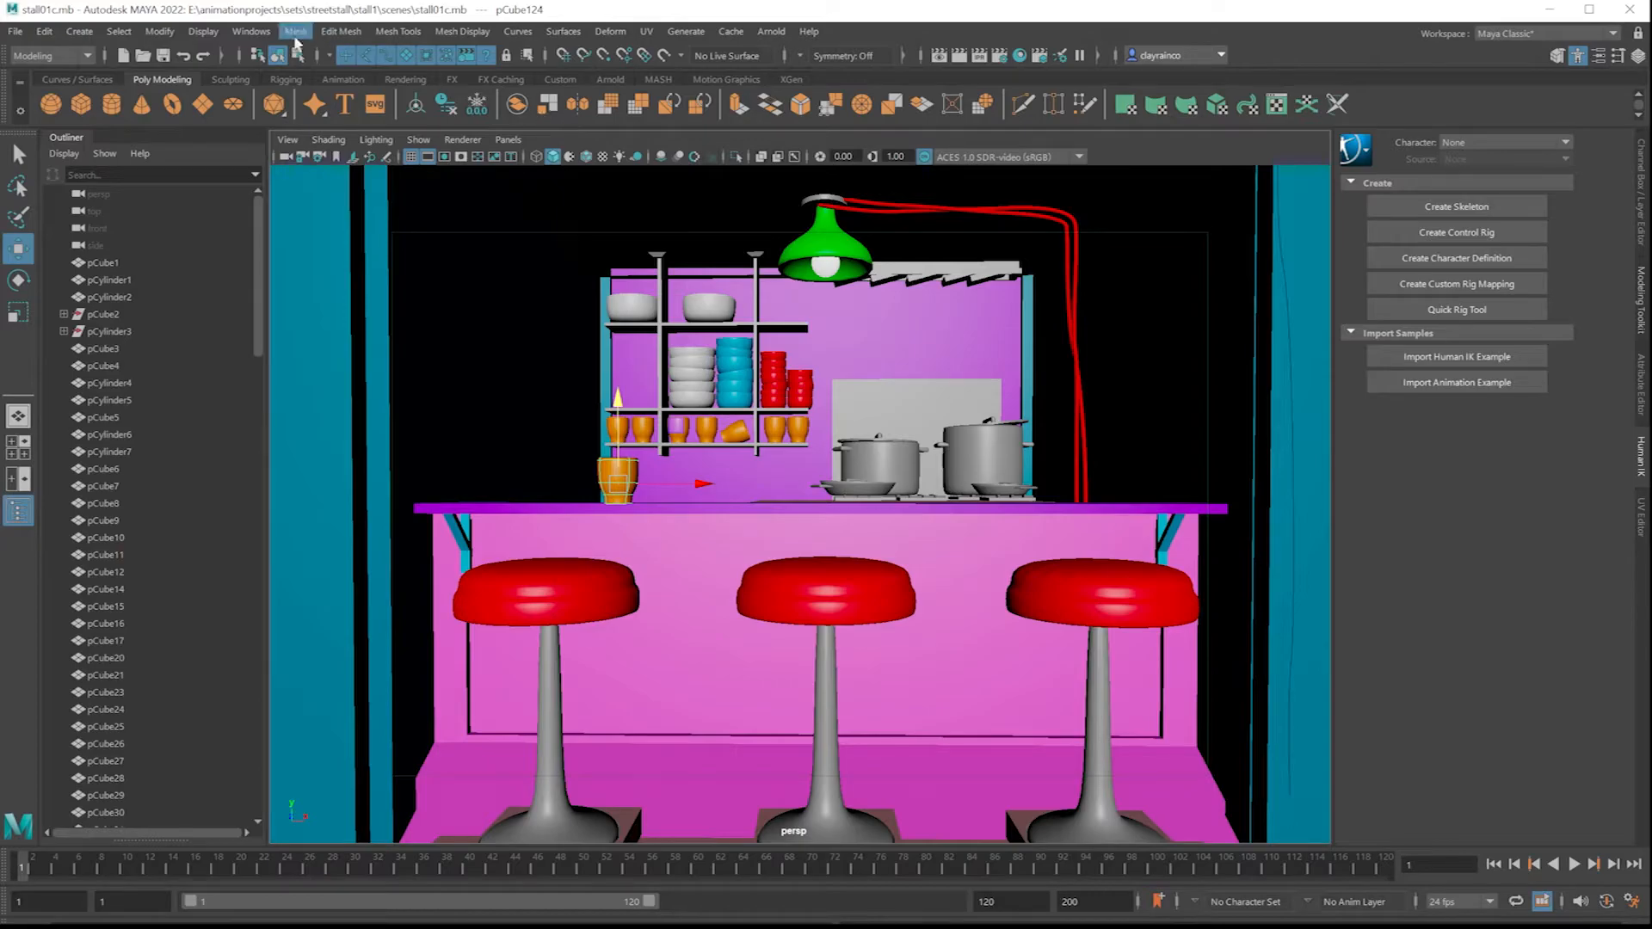
# Step: Hide the Time Slider from the interface and show it again
pyautogui.moveTo(344, 448)
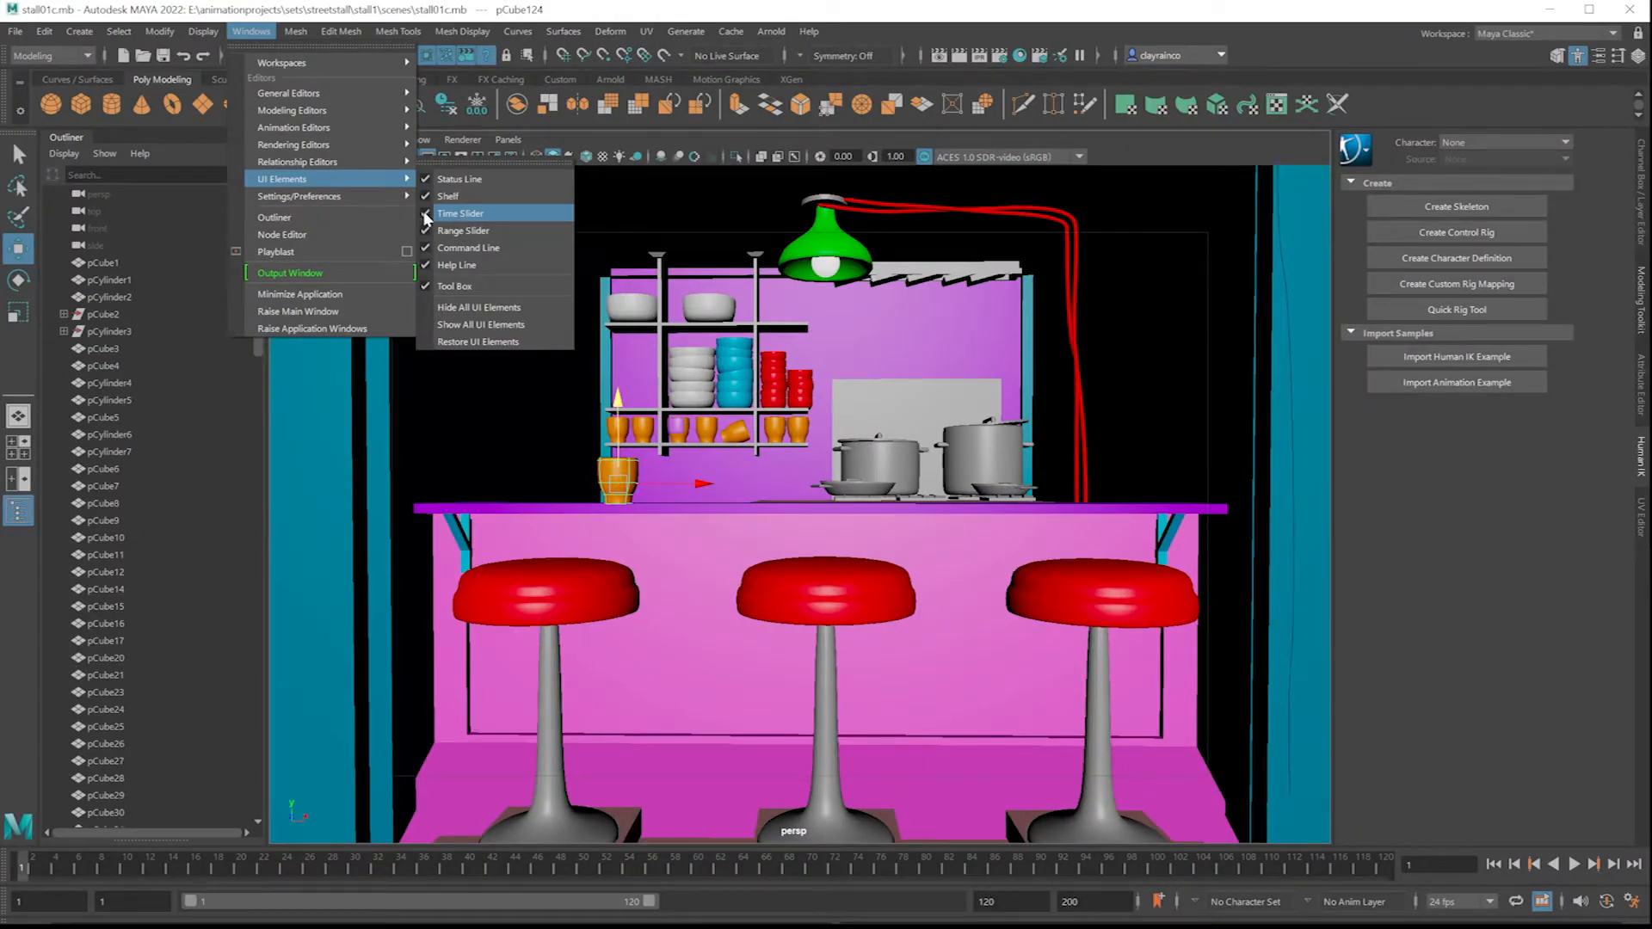
pyautogui.click(426, 214)
pyautogui.click(250, 30)
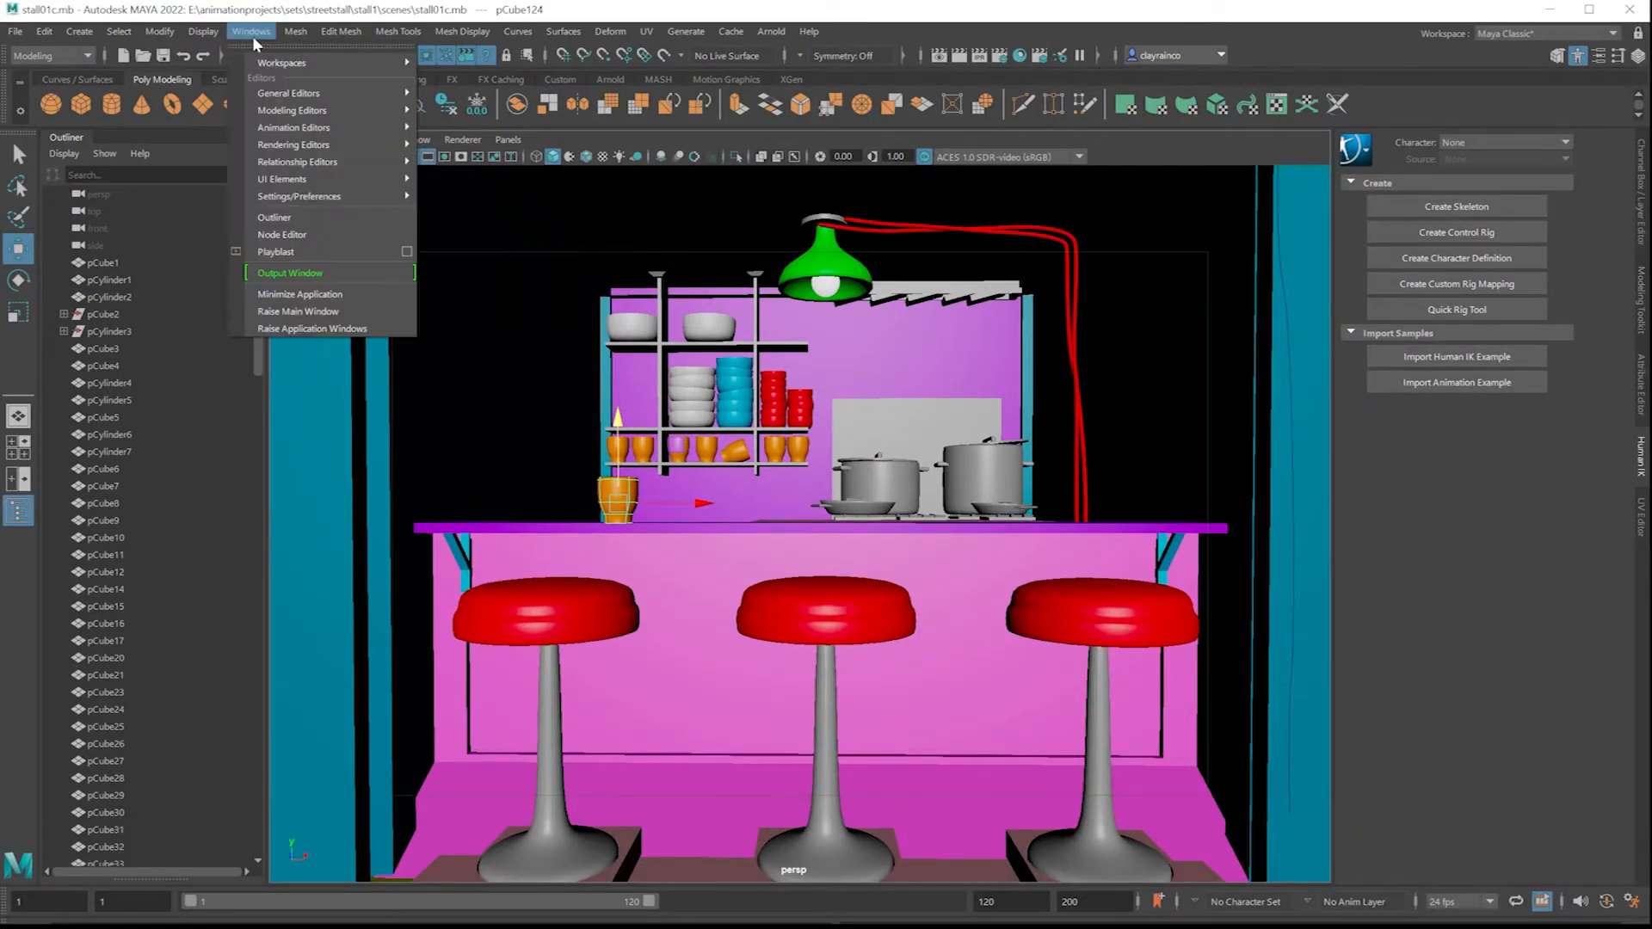
pyautogui.moveTo(262, 178)
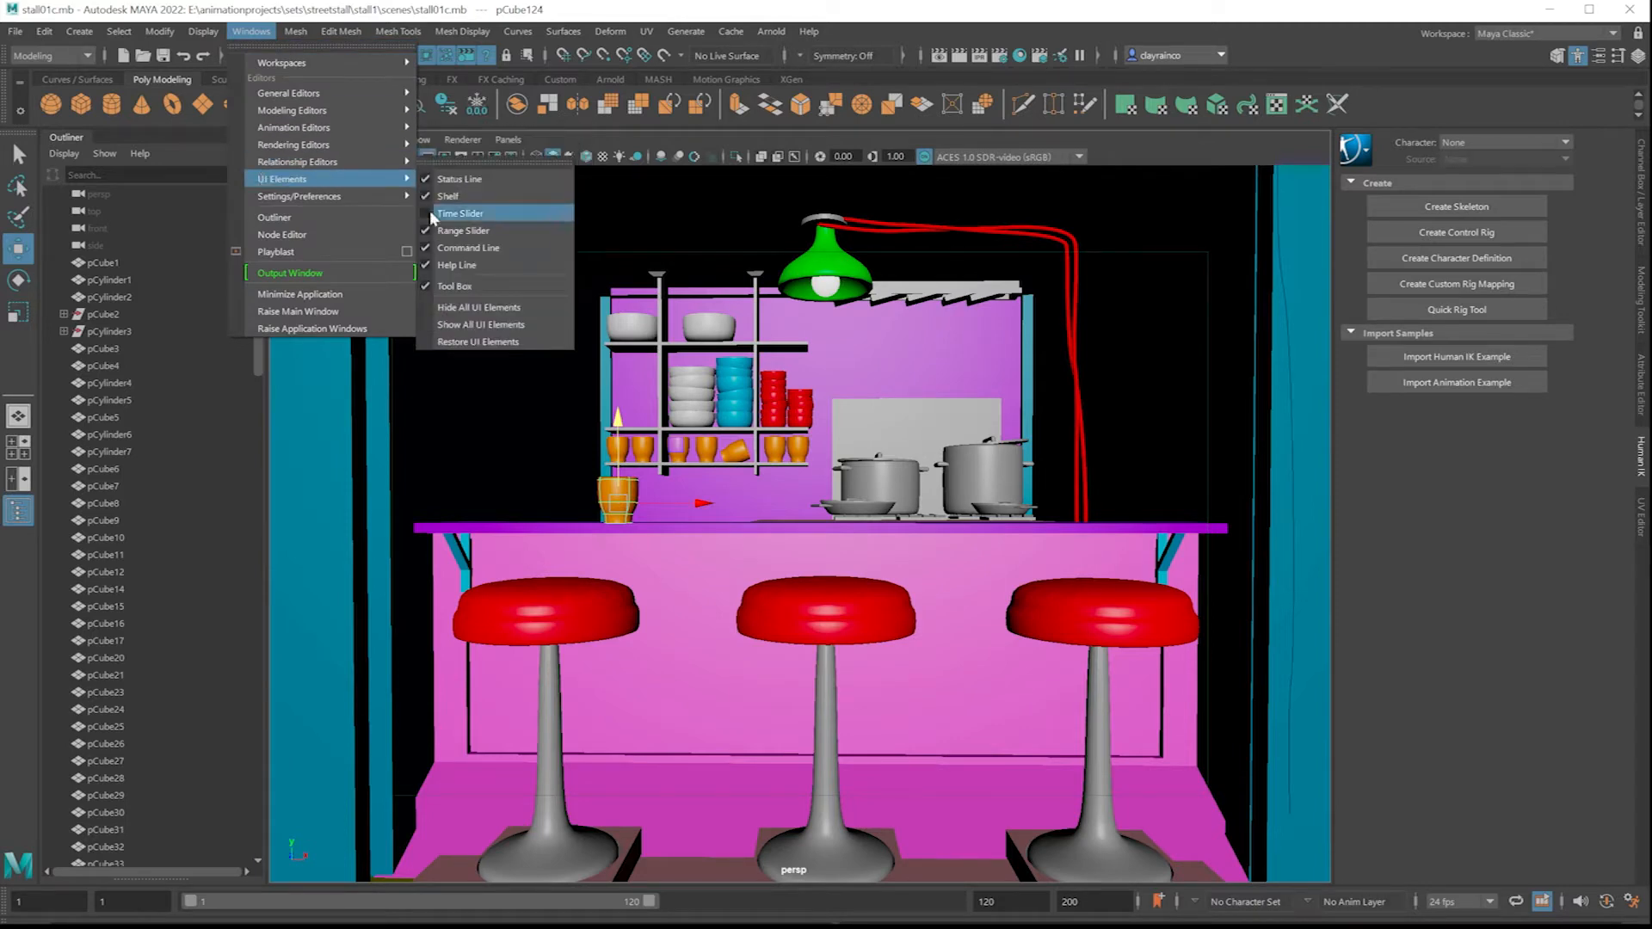
pyautogui.click(456, 213)
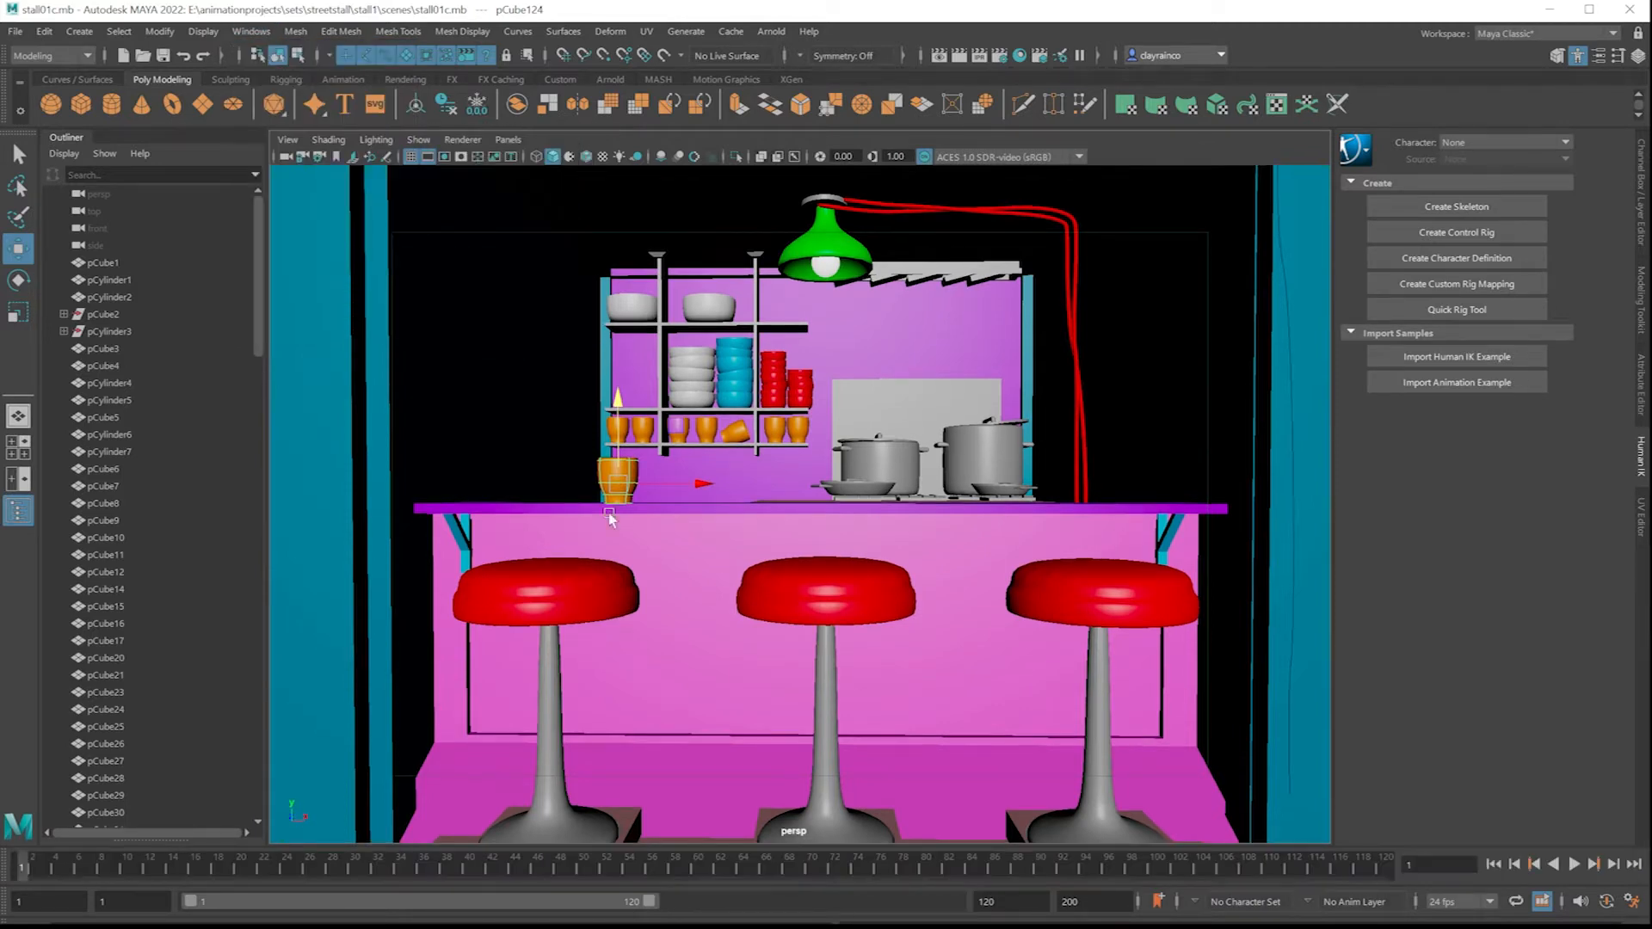
# Step: Play the scene's animation and scrub along the timeline, stopping at frame 9
pyautogui.hotkey('alt', 'v')
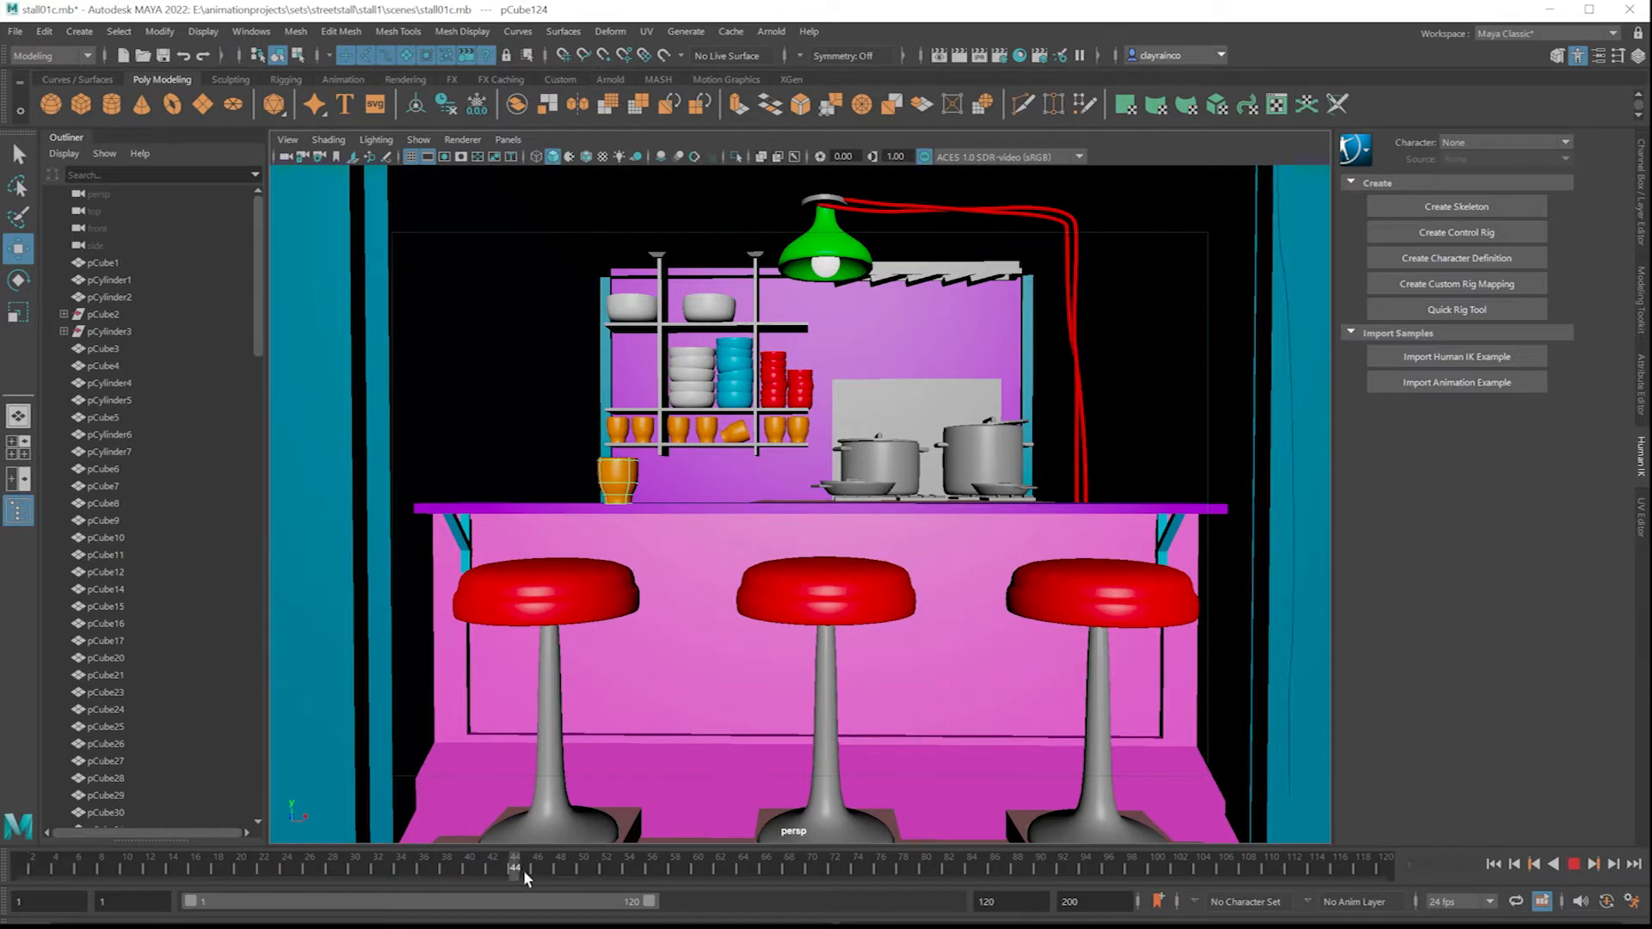
pyautogui.moveTo(0, 871); pyautogui.dragTo(406, 880)
pyautogui.moveTo(542, 881); pyautogui.dragTo(111, 874)
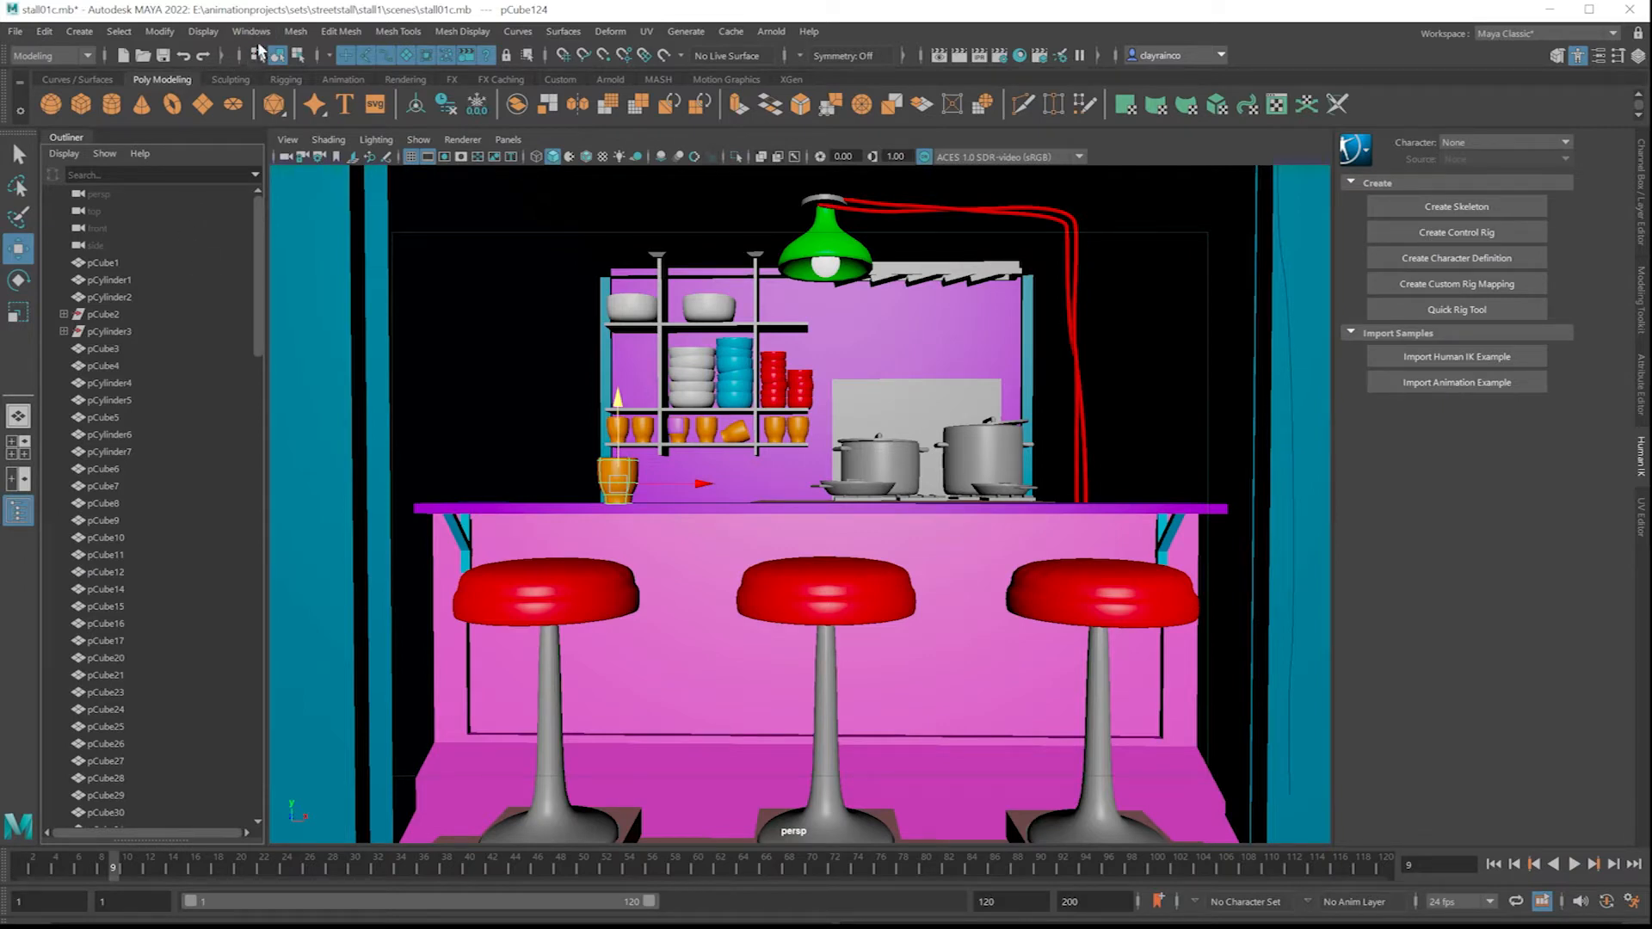
# Step: Create a standard camera in the scene
pyautogui.click(79, 32)
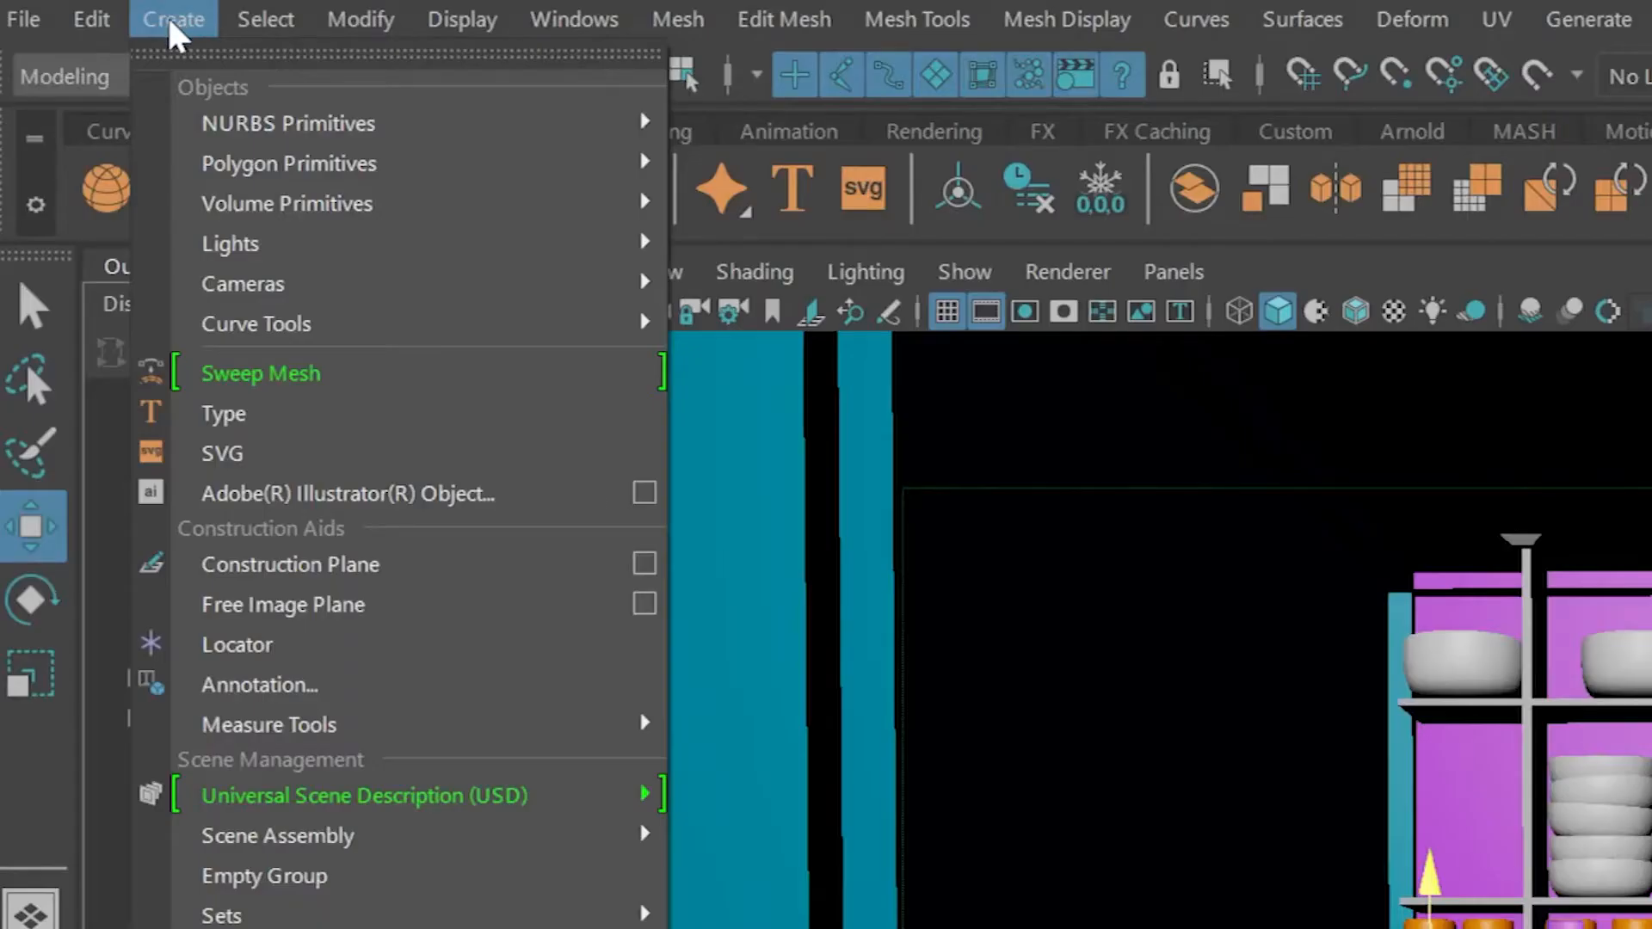
pyautogui.moveTo(274, 284)
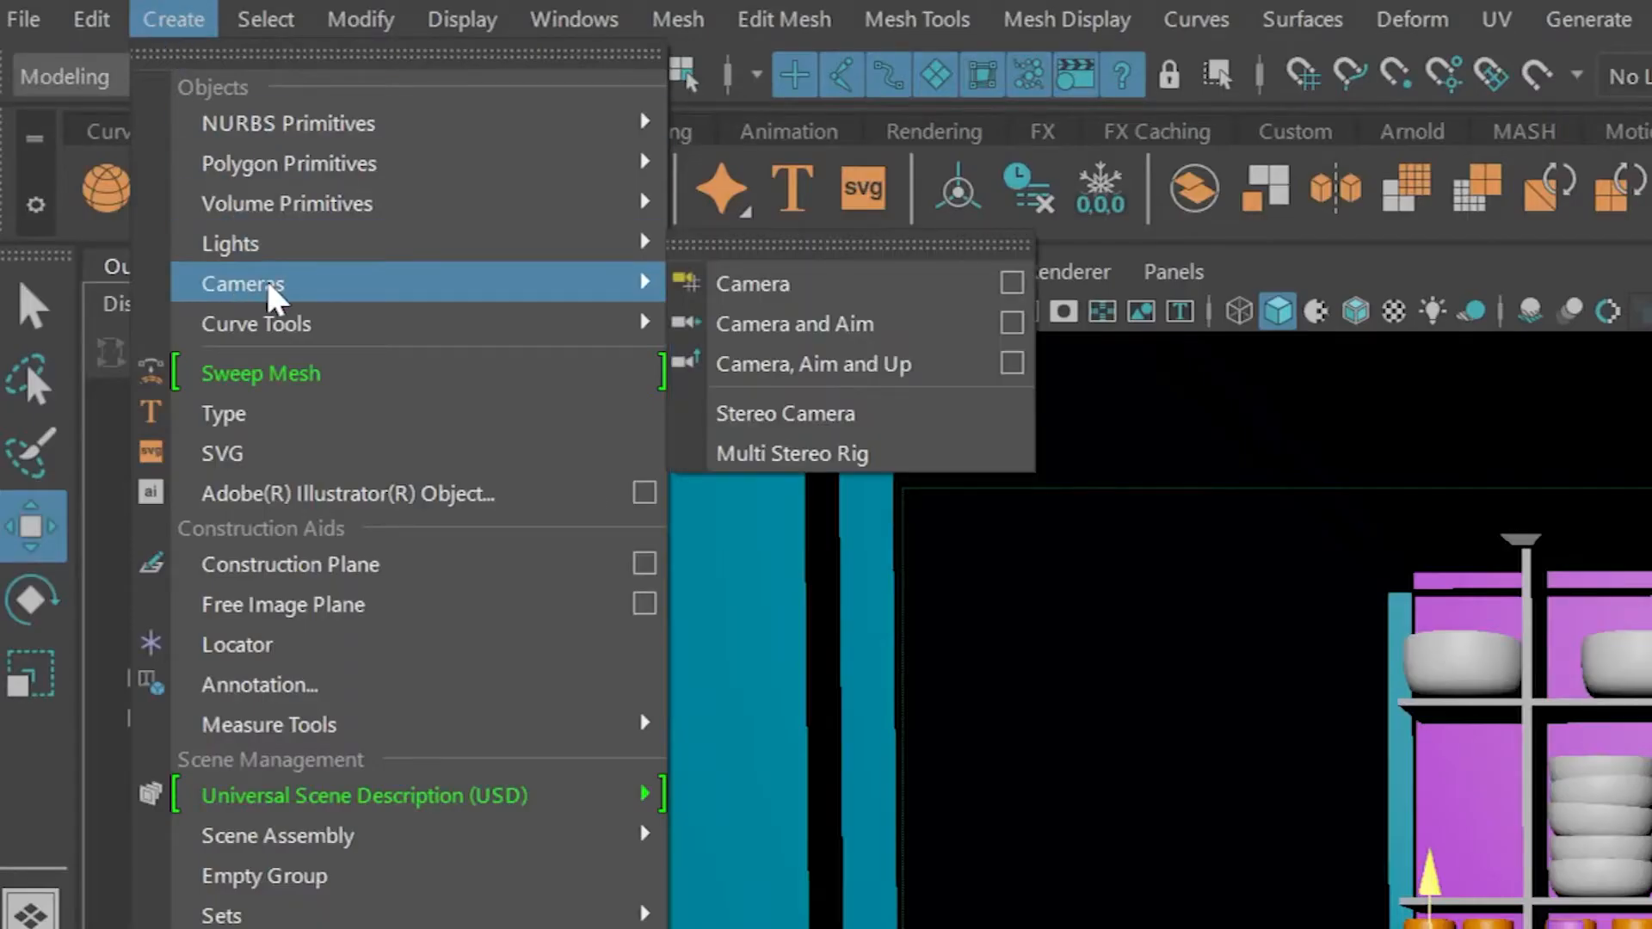
pyautogui.click(781, 293)
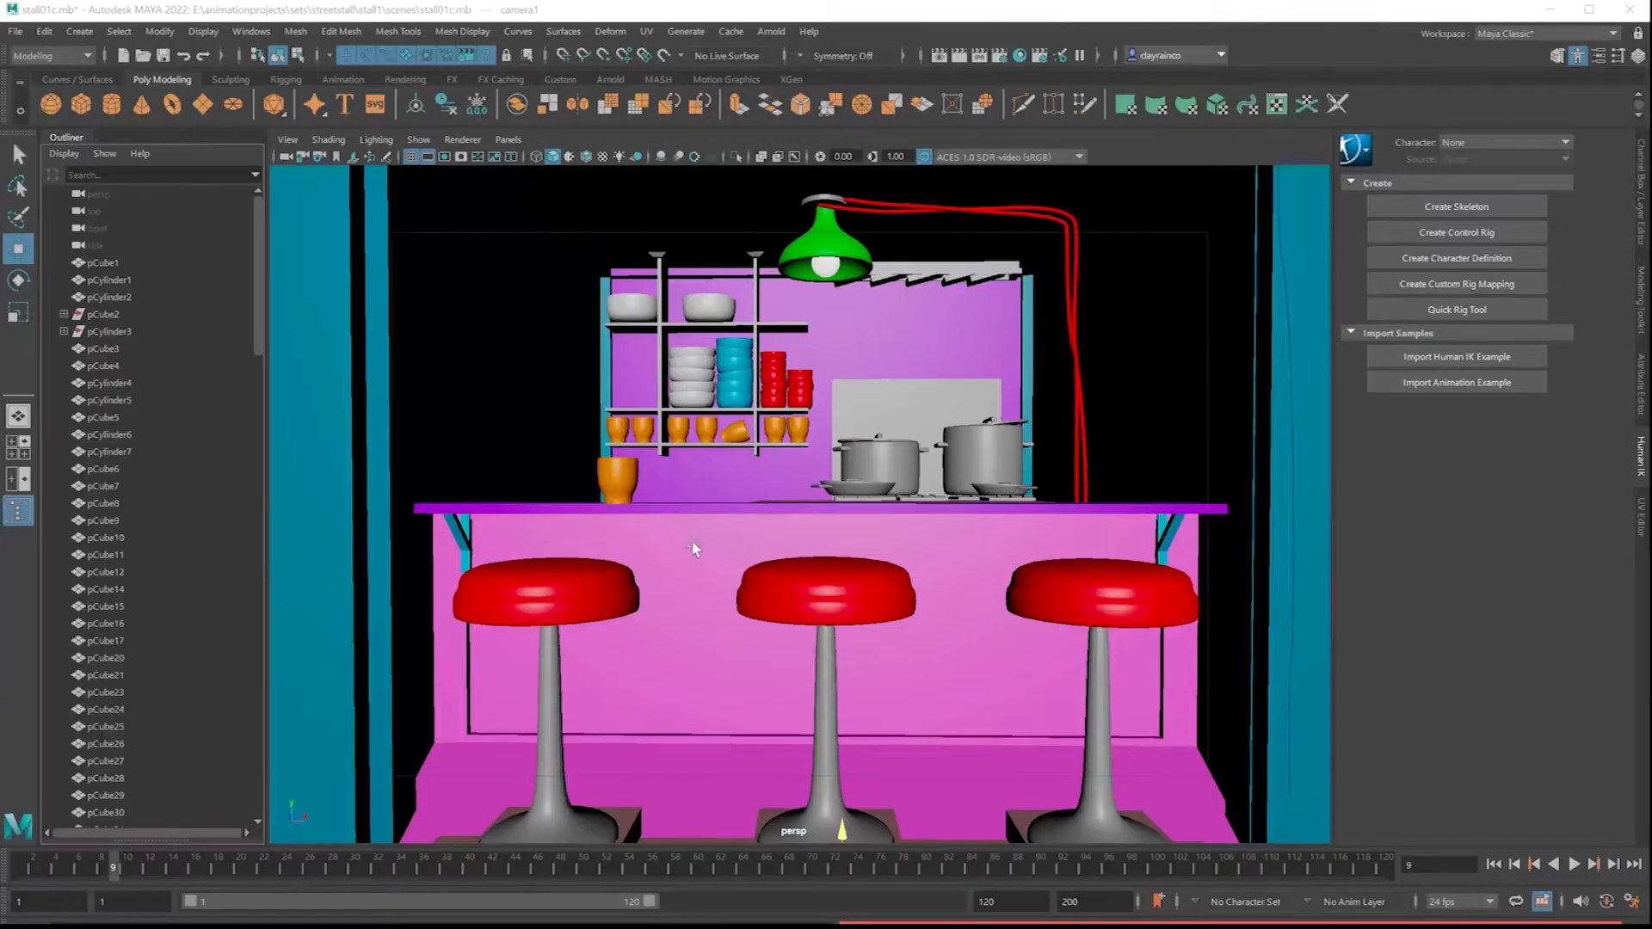
# Step: Move the new camera up and out in front of the stall, to about Translate Y 5.55 and Translate Z 9.89
pyautogui.press('a')
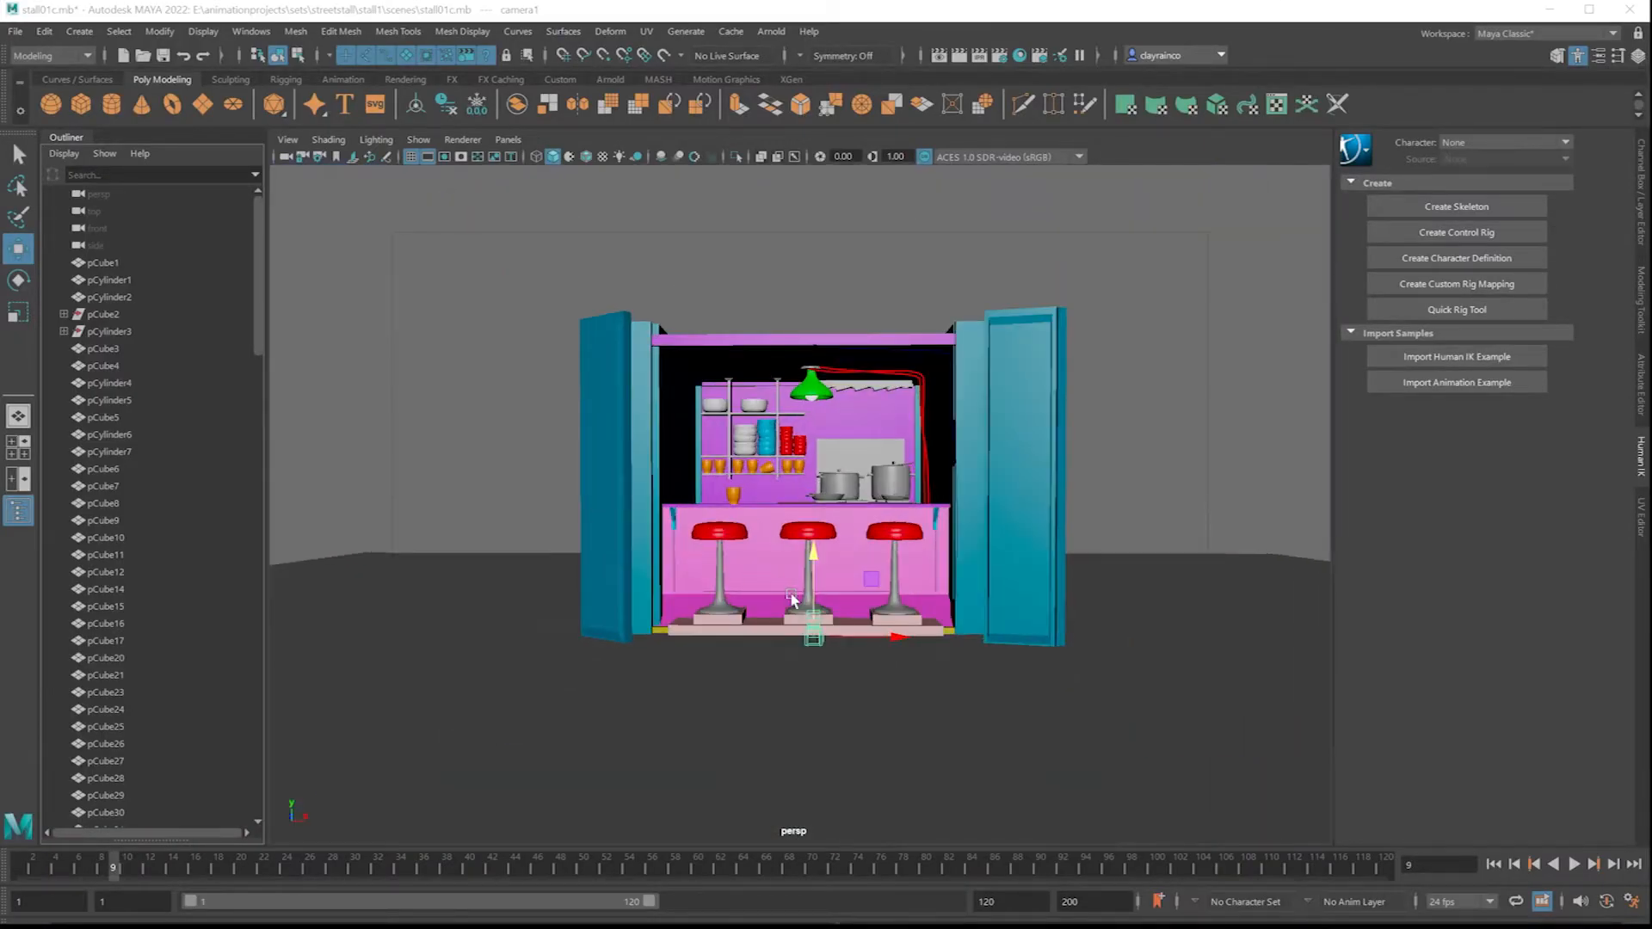
pyautogui.moveTo(794, 602)
pyautogui.keyDown('alt'); pyautogui.mouseDown()
pyautogui.moveTo(723, 635)
pyautogui.moveTo(781, 607)
pyautogui.mouseUp(); pyautogui.keyUp('alt')
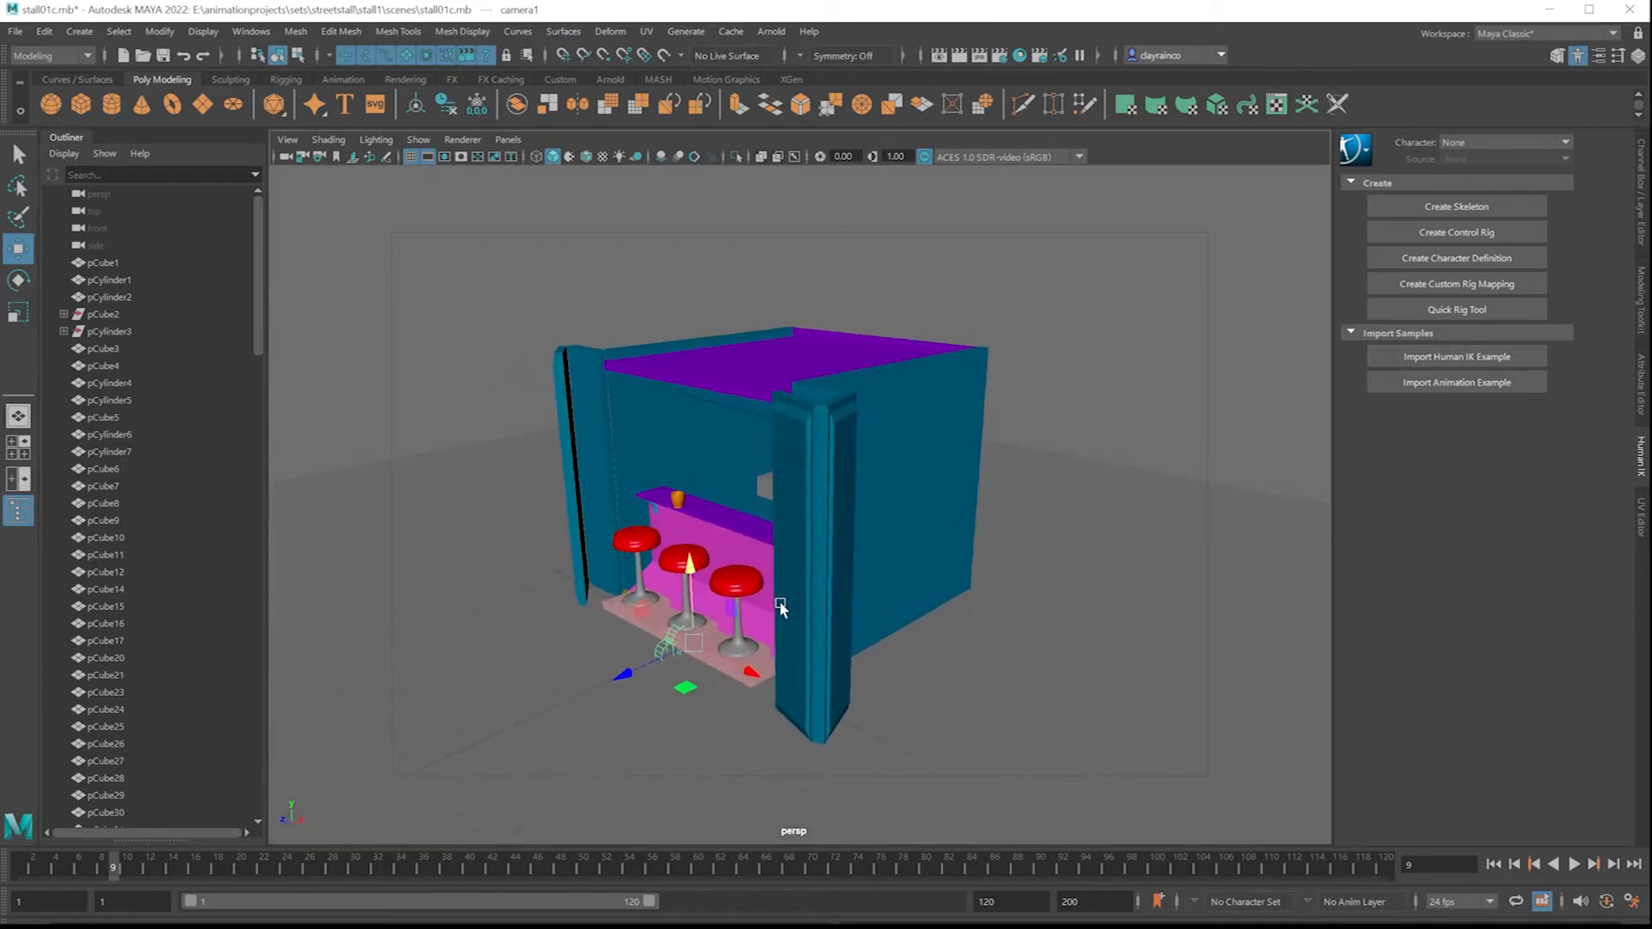
pyautogui.moveTo(255, 301); pyautogui.dragTo(244, 828)
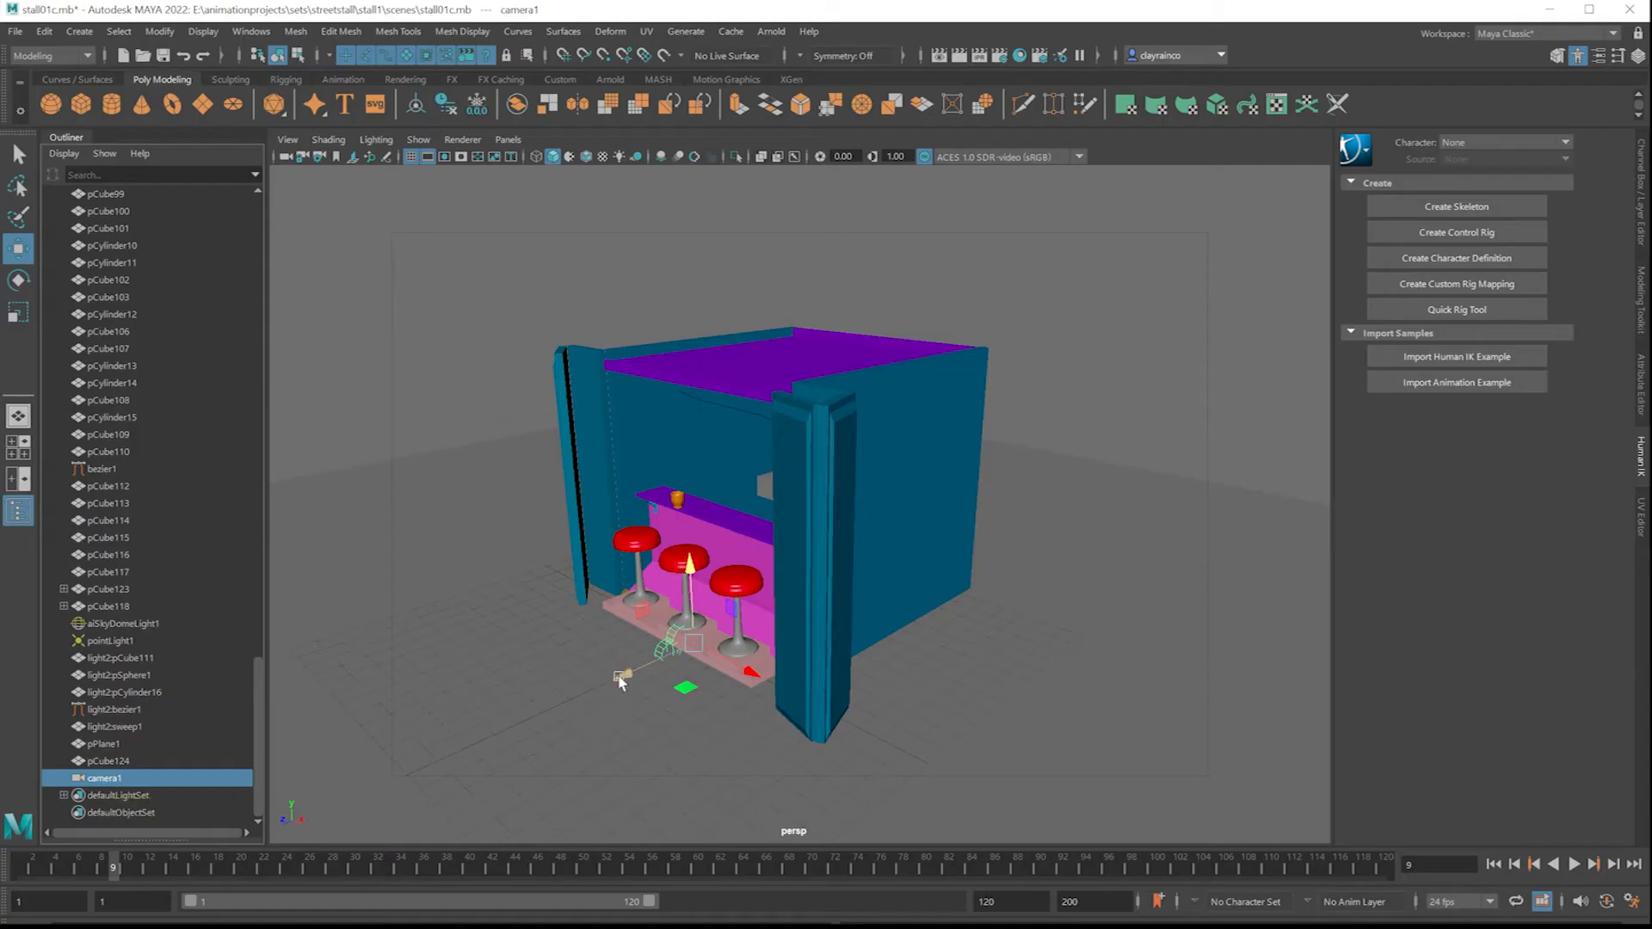
pyautogui.moveTo(620, 680); pyautogui.dragTo(373, 630)
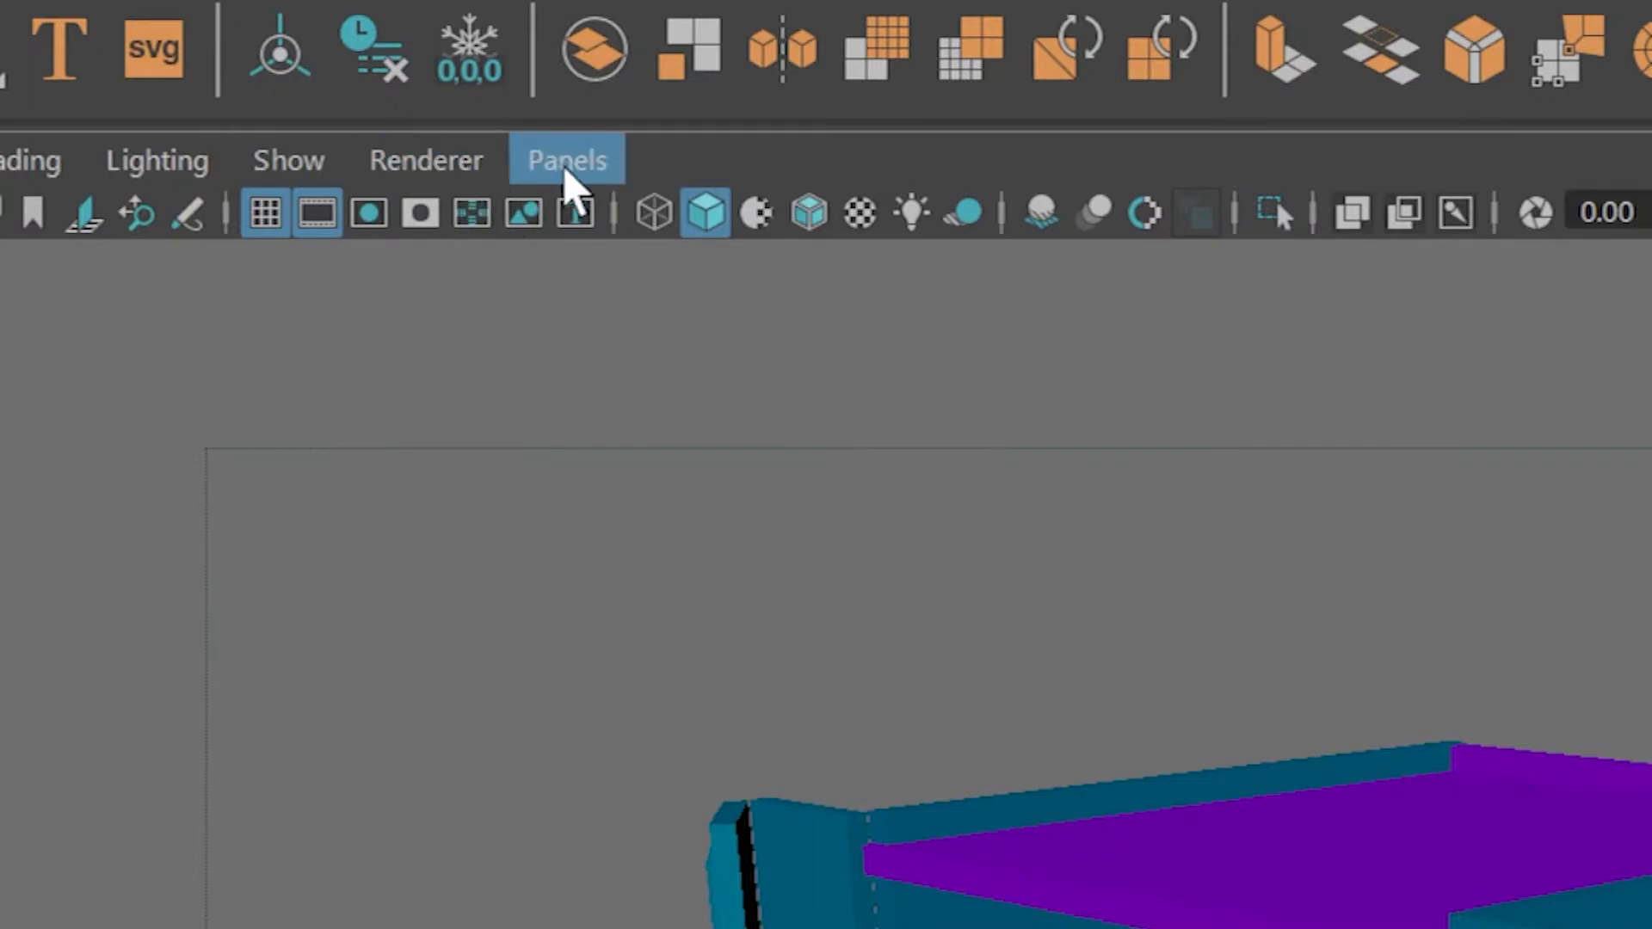
# Step: Look through camera1 in the viewport
pyautogui.click(508, 142)
pyautogui.moveTo(659, 246)
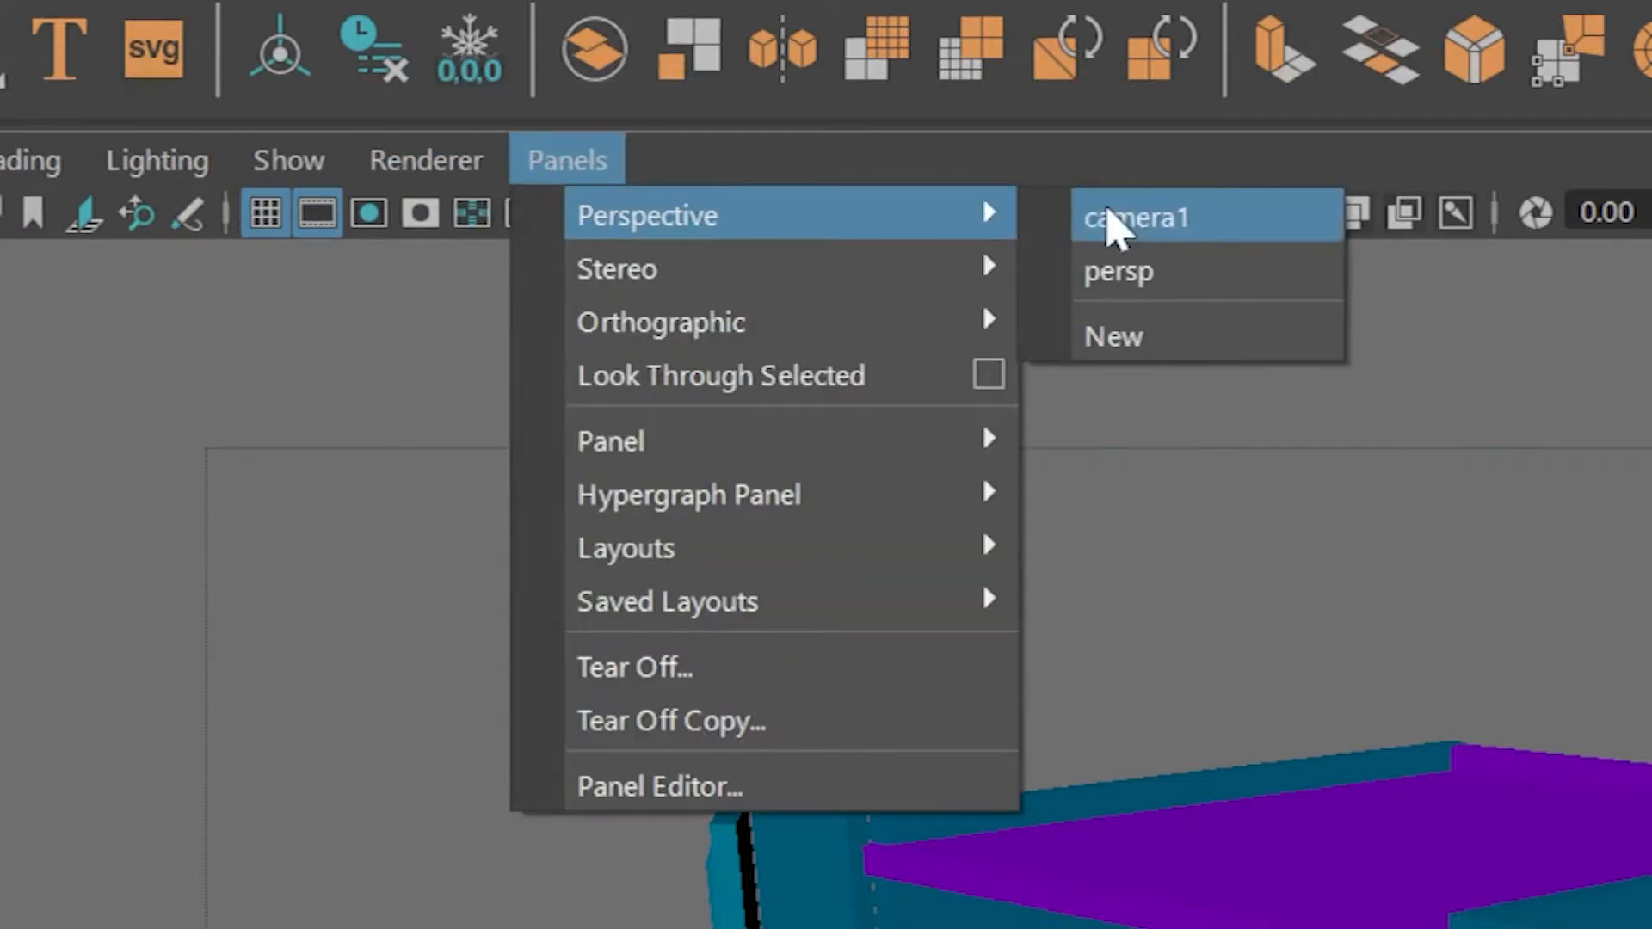
pyautogui.click(1110, 222)
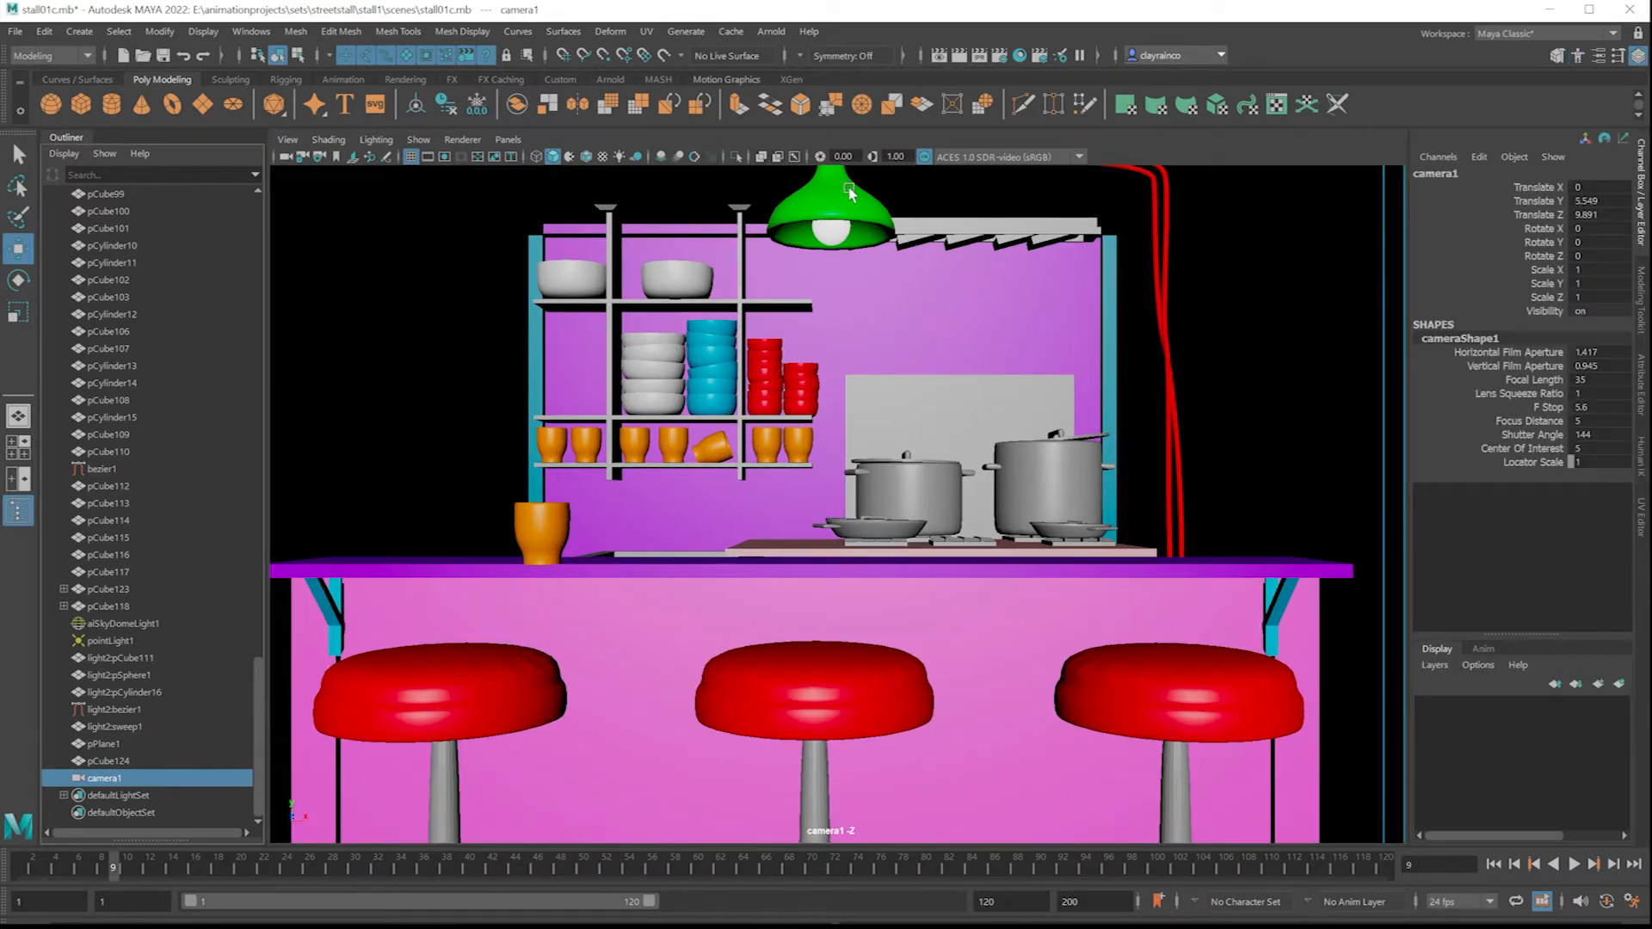
# Step: Switch the viewport to the persp camera, reframe the stall from the front, and return to the camera1 view
pyautogui.click(508, 140)
pyautogui.moveTo(531, 160)
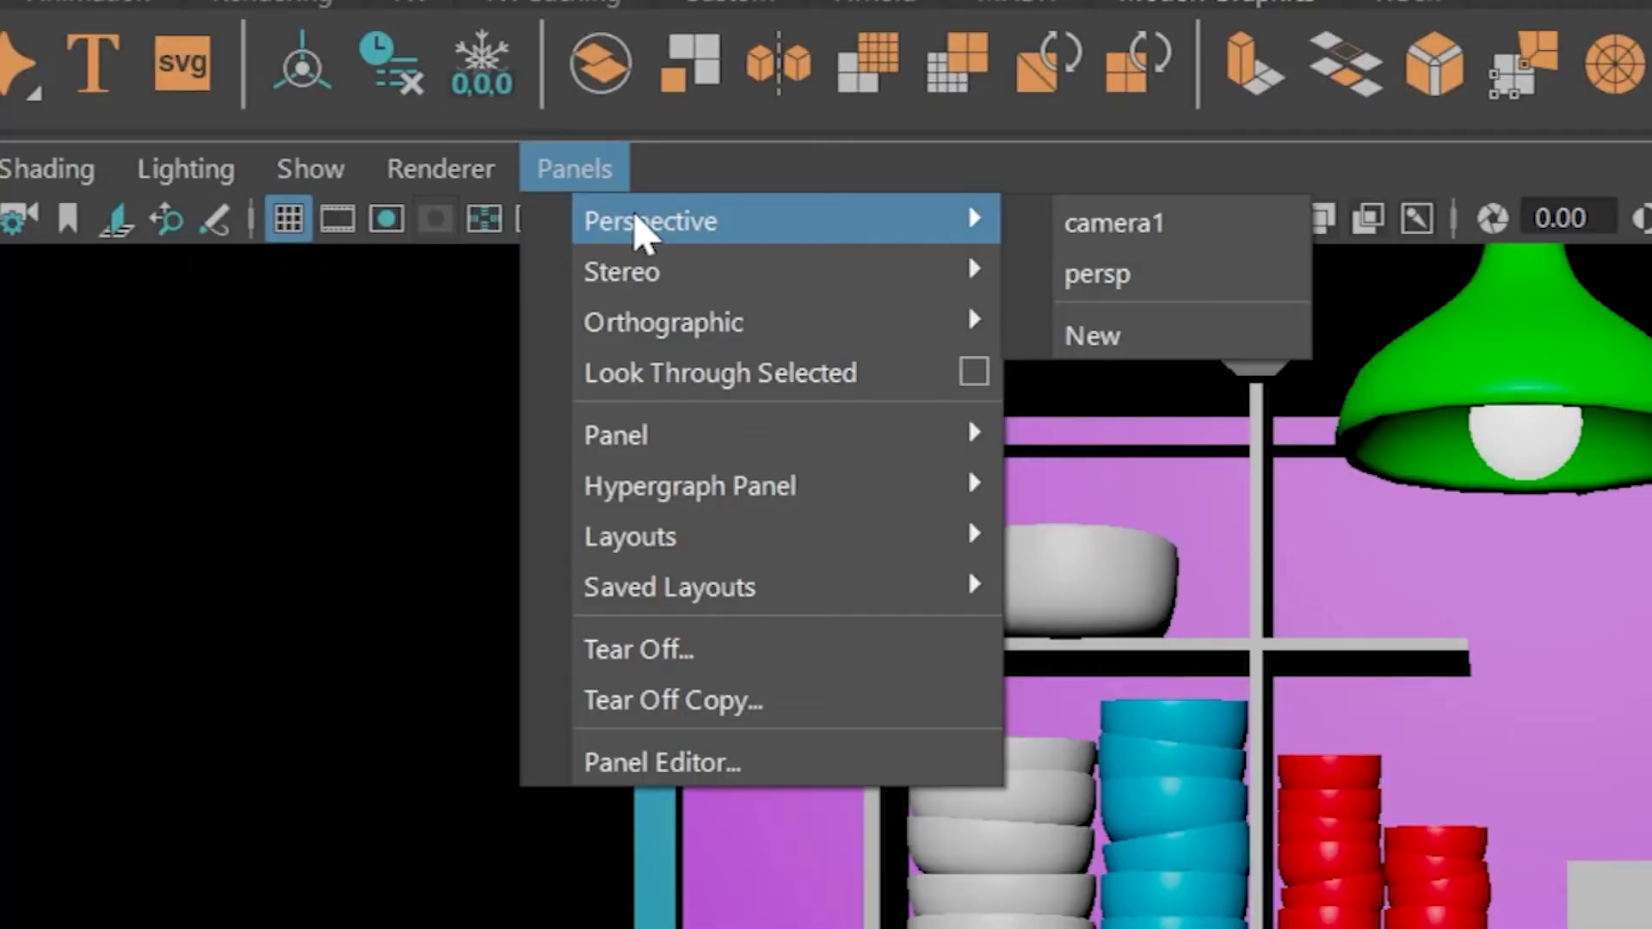
pyautogui.click(1088, 272)
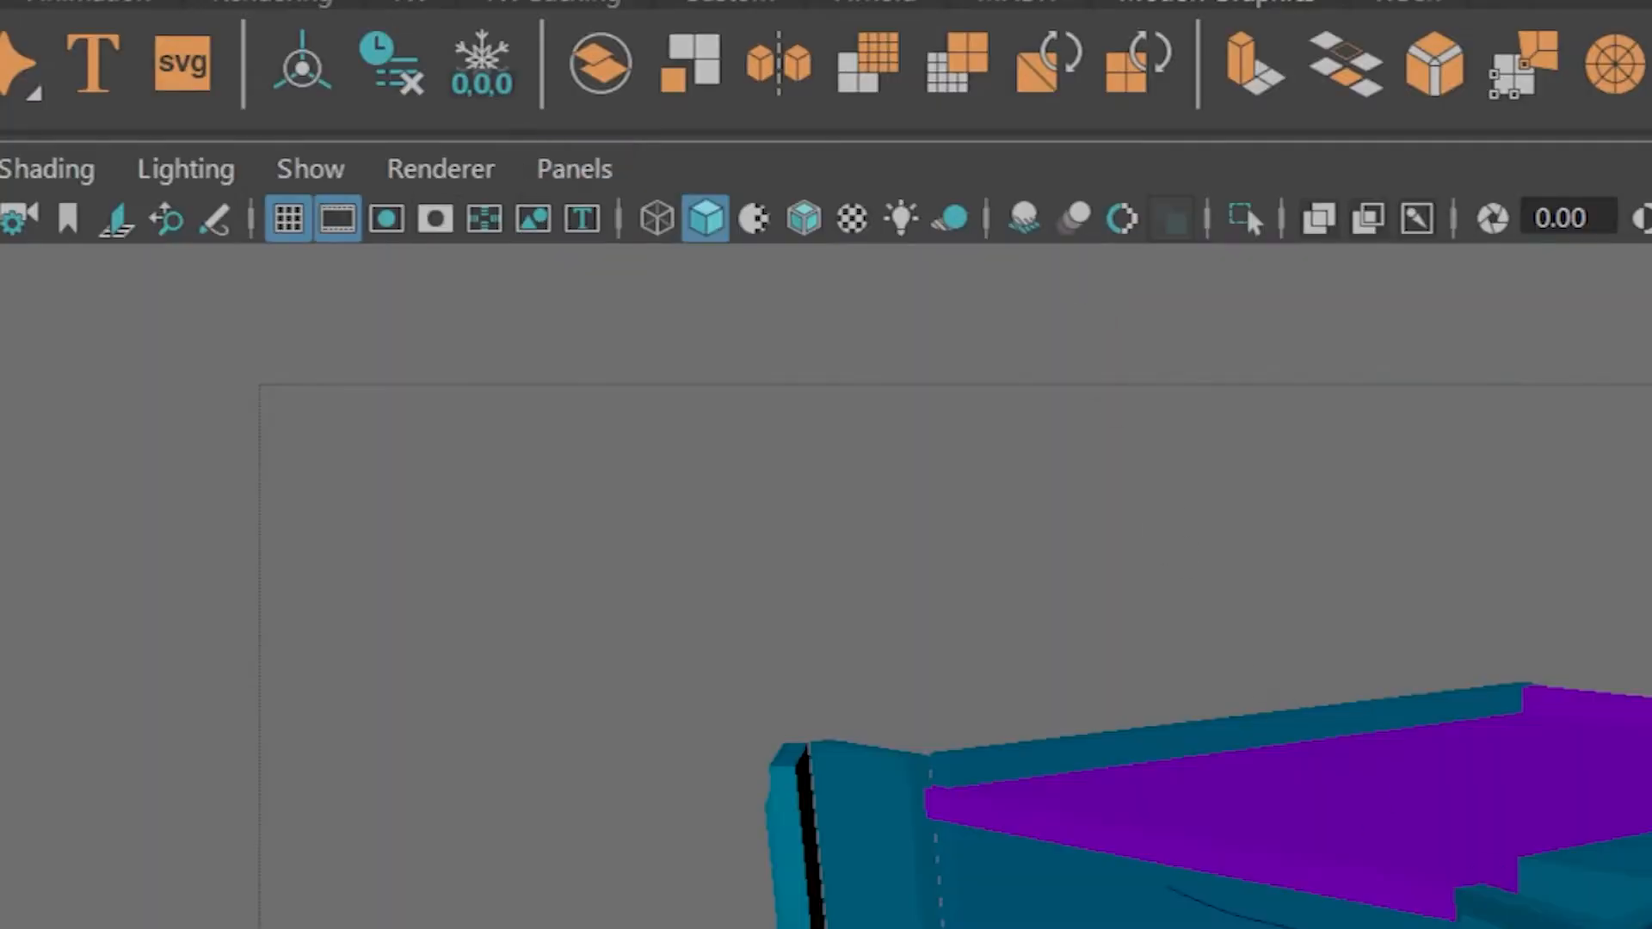
pyautogui.scroll(5, 604, 587)
pyautogui.keyDown('alt'); pyautogui.moveTo(606, 586); pyautogui.dragTo(603, 431); pyautogui.keyUp('alt')
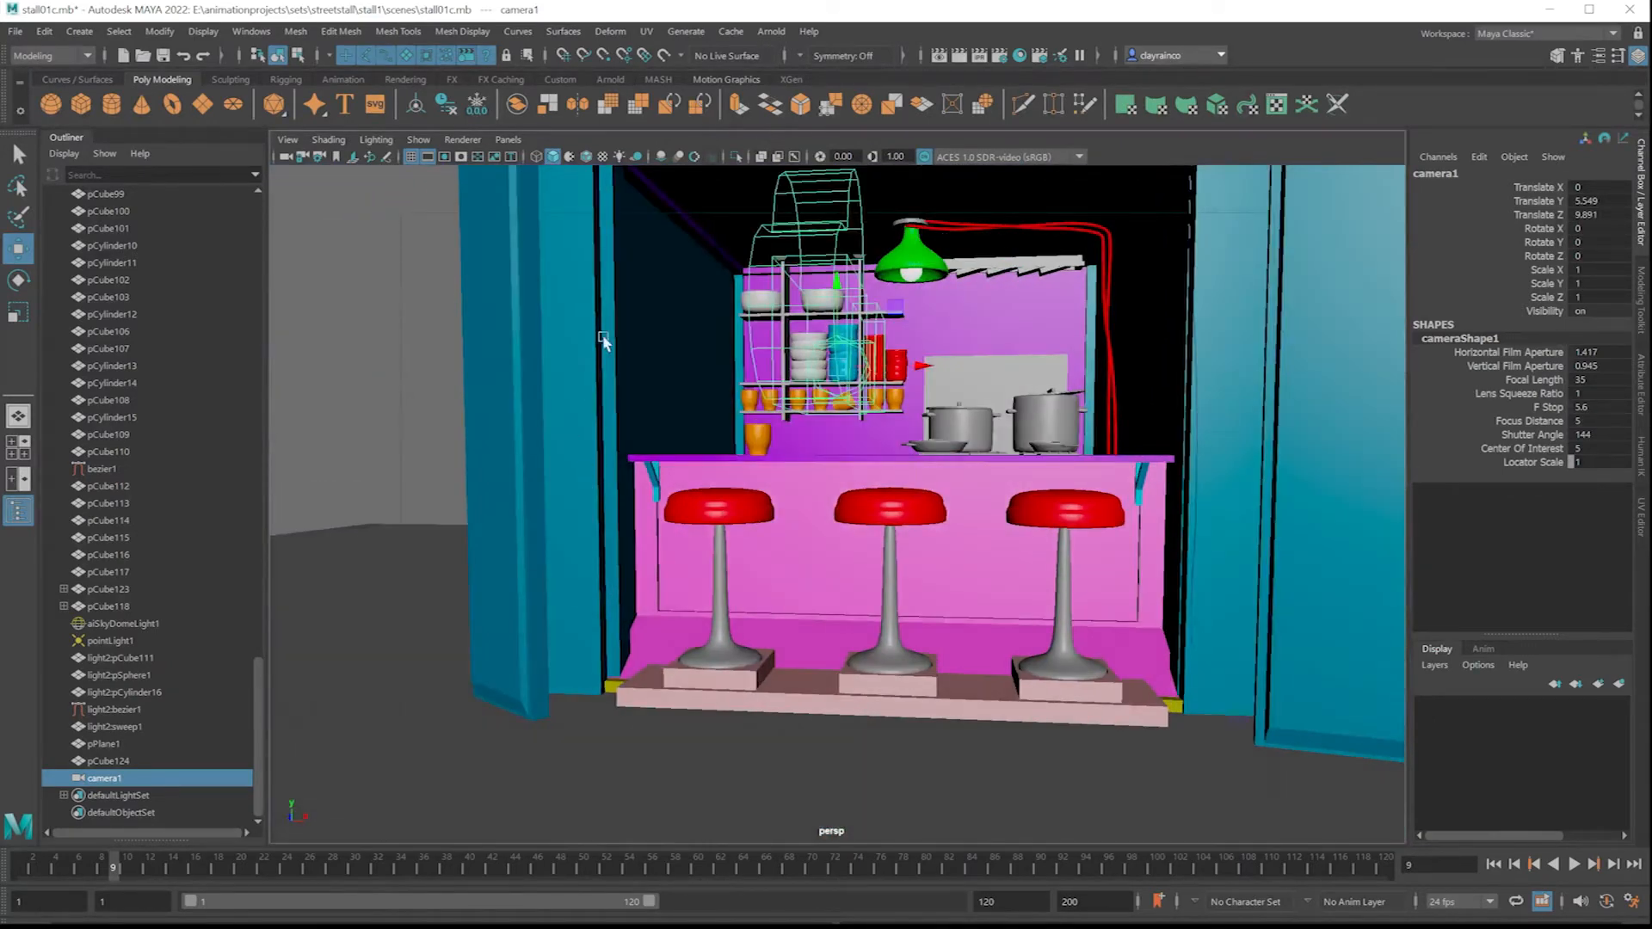
pyautogui.click(509, 141)
pyautogui.moveTo(580, 163)
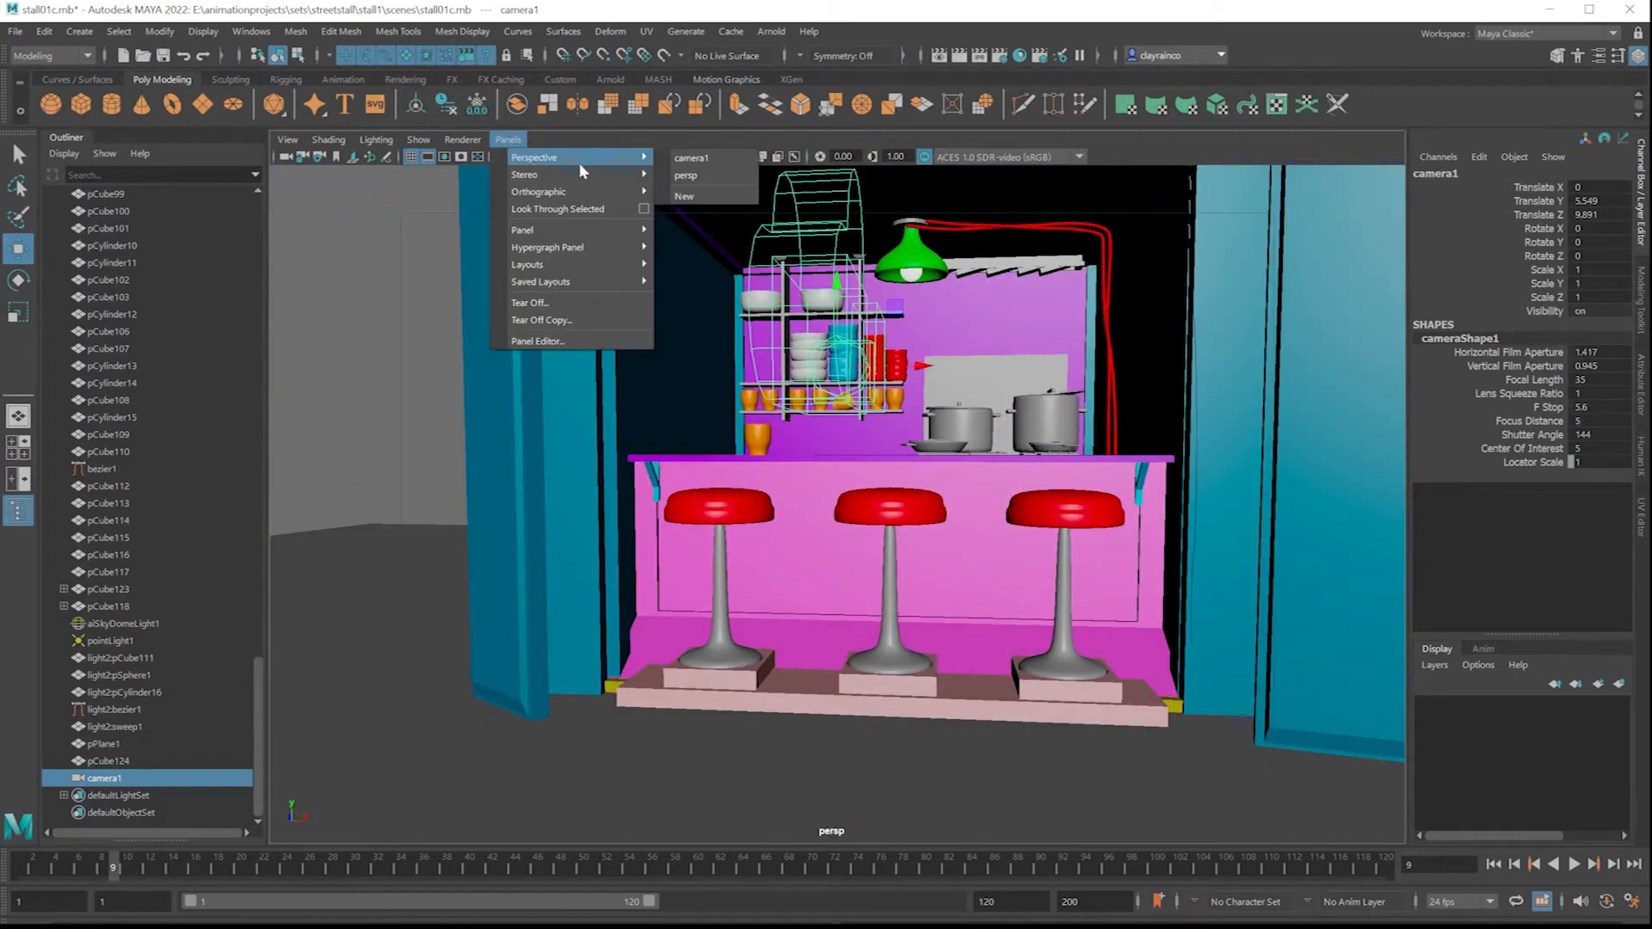
pyautogui.click(700, 164)
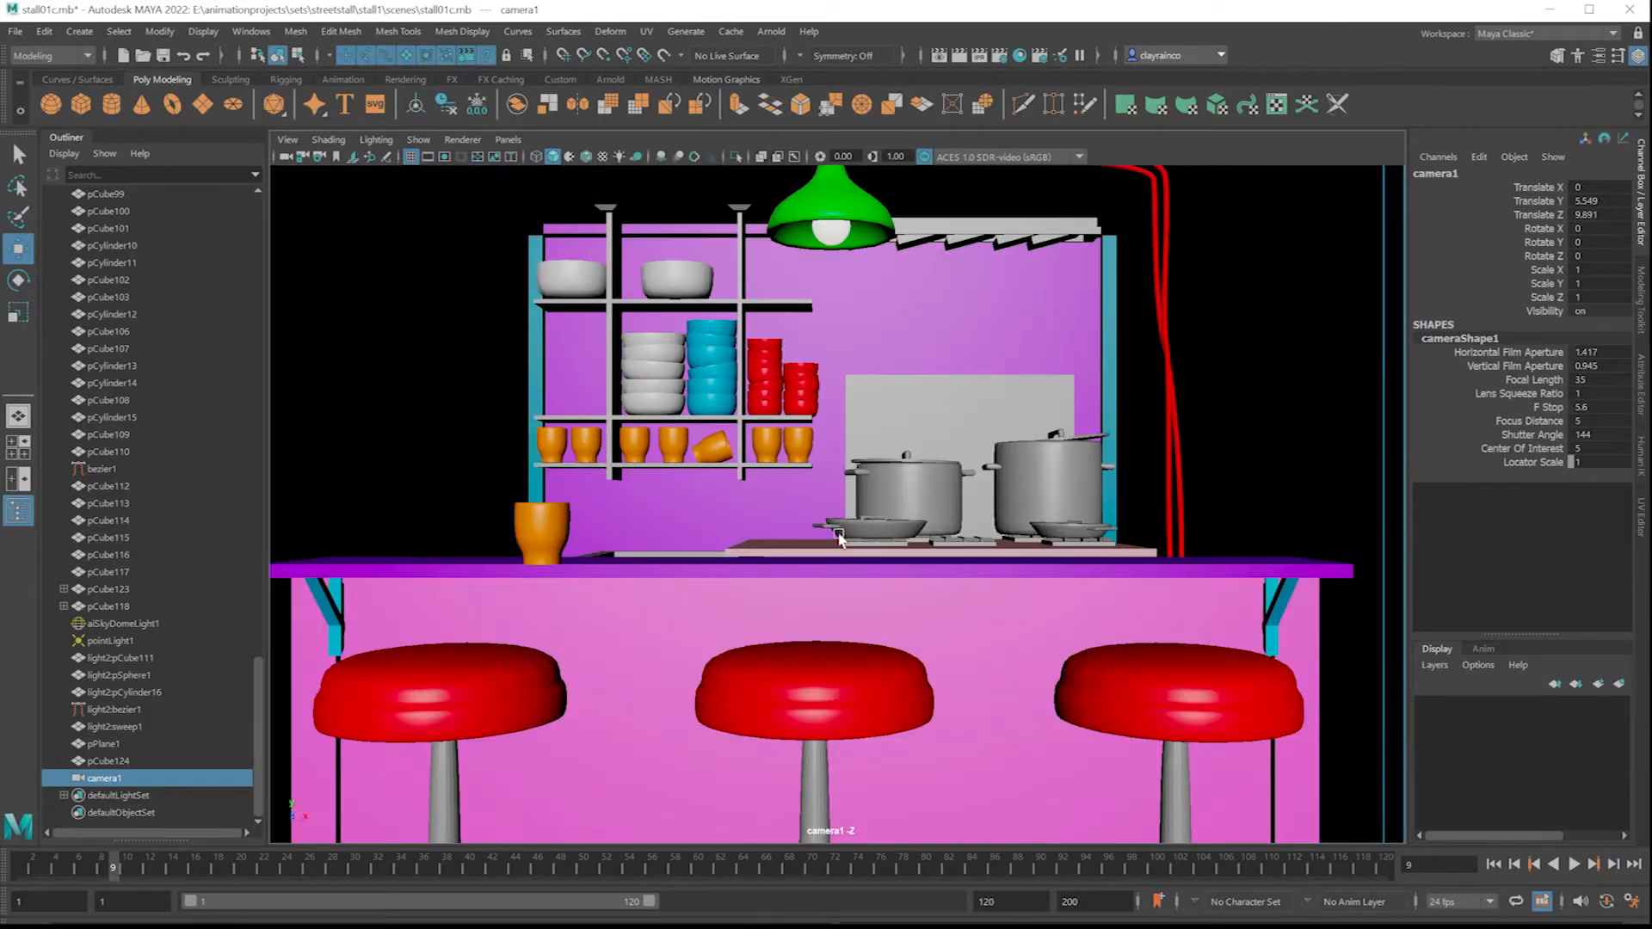
pyautogui.click(509, 140)
pyautogui.moveTo(532, 163)
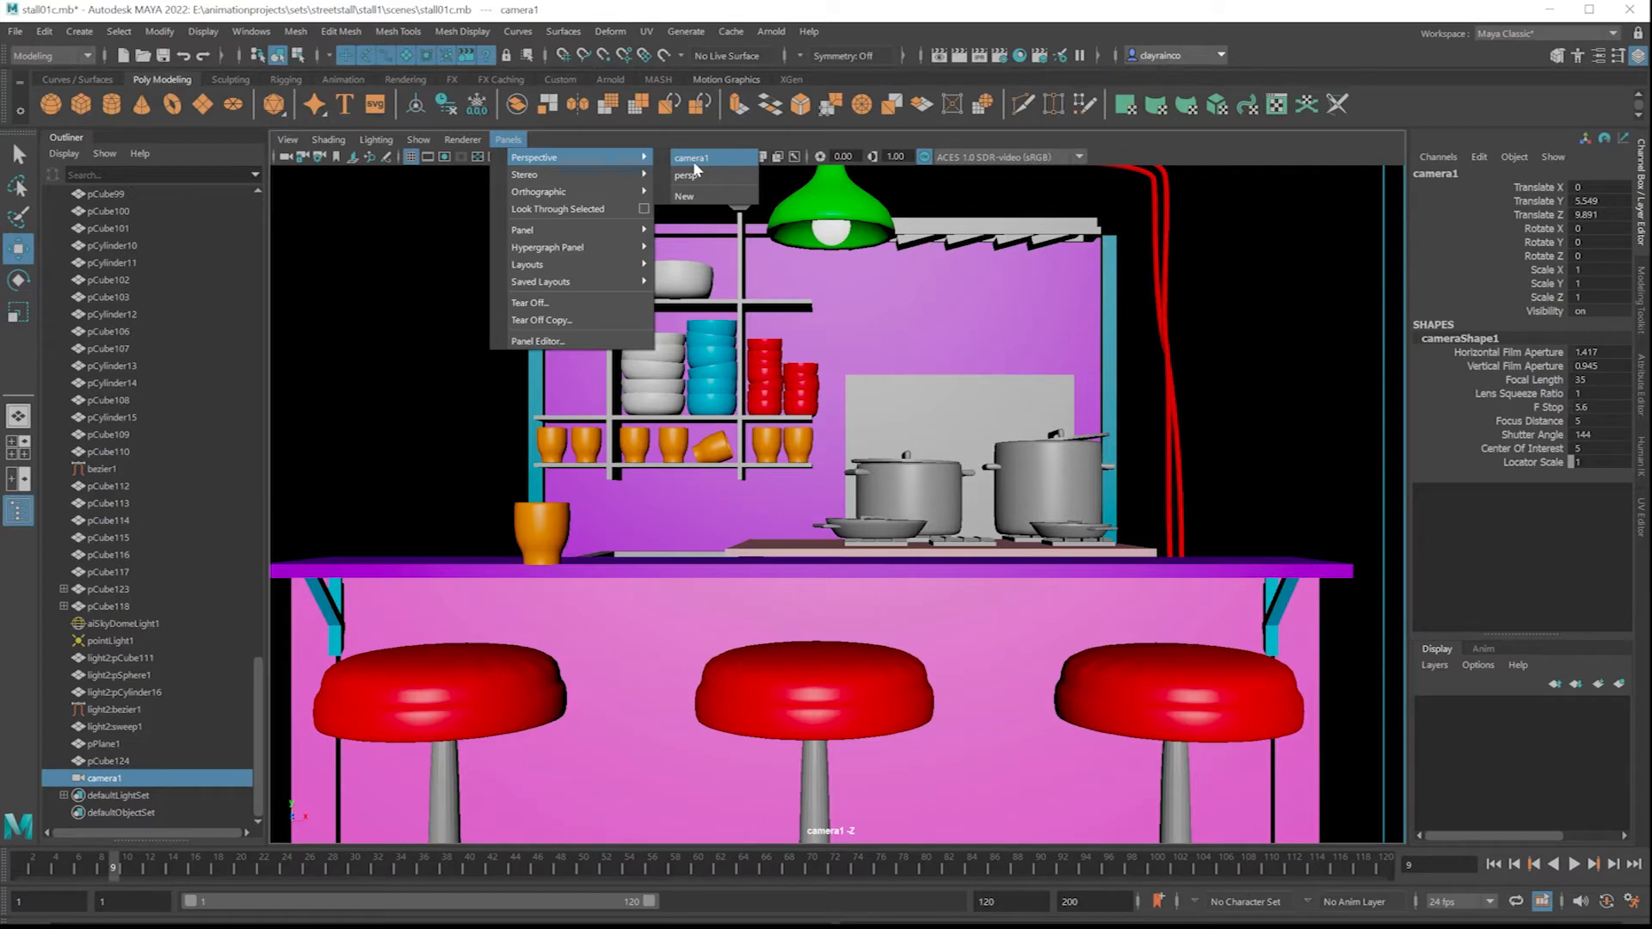
pyautogui.click(693, 161)
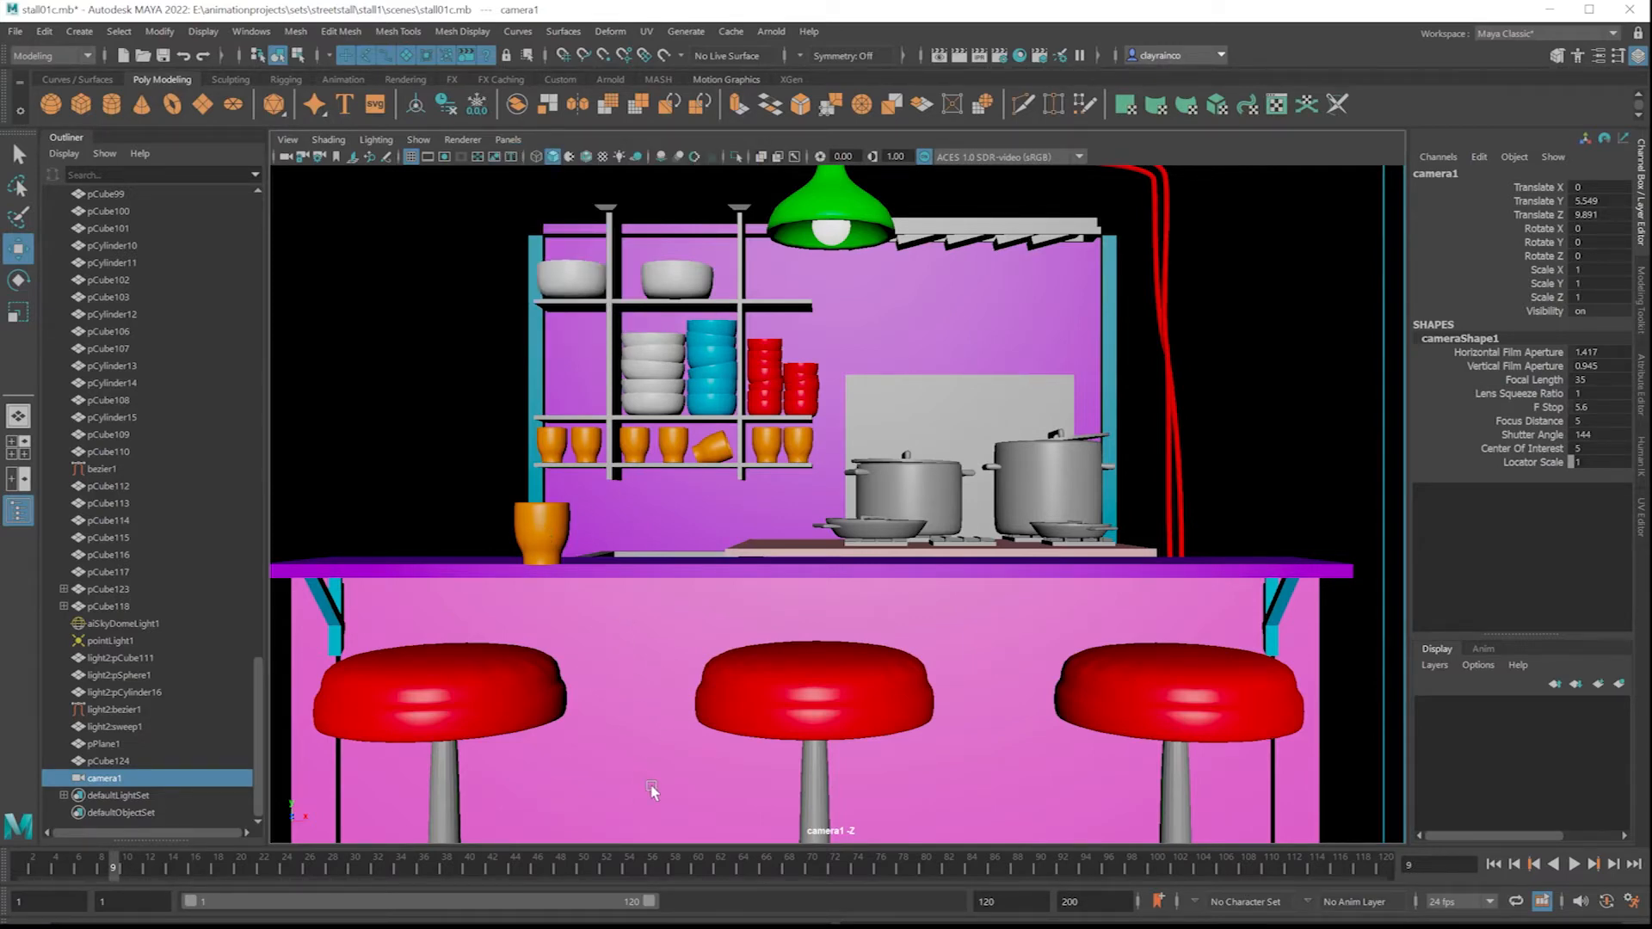
pyautogui.click(508, 140)
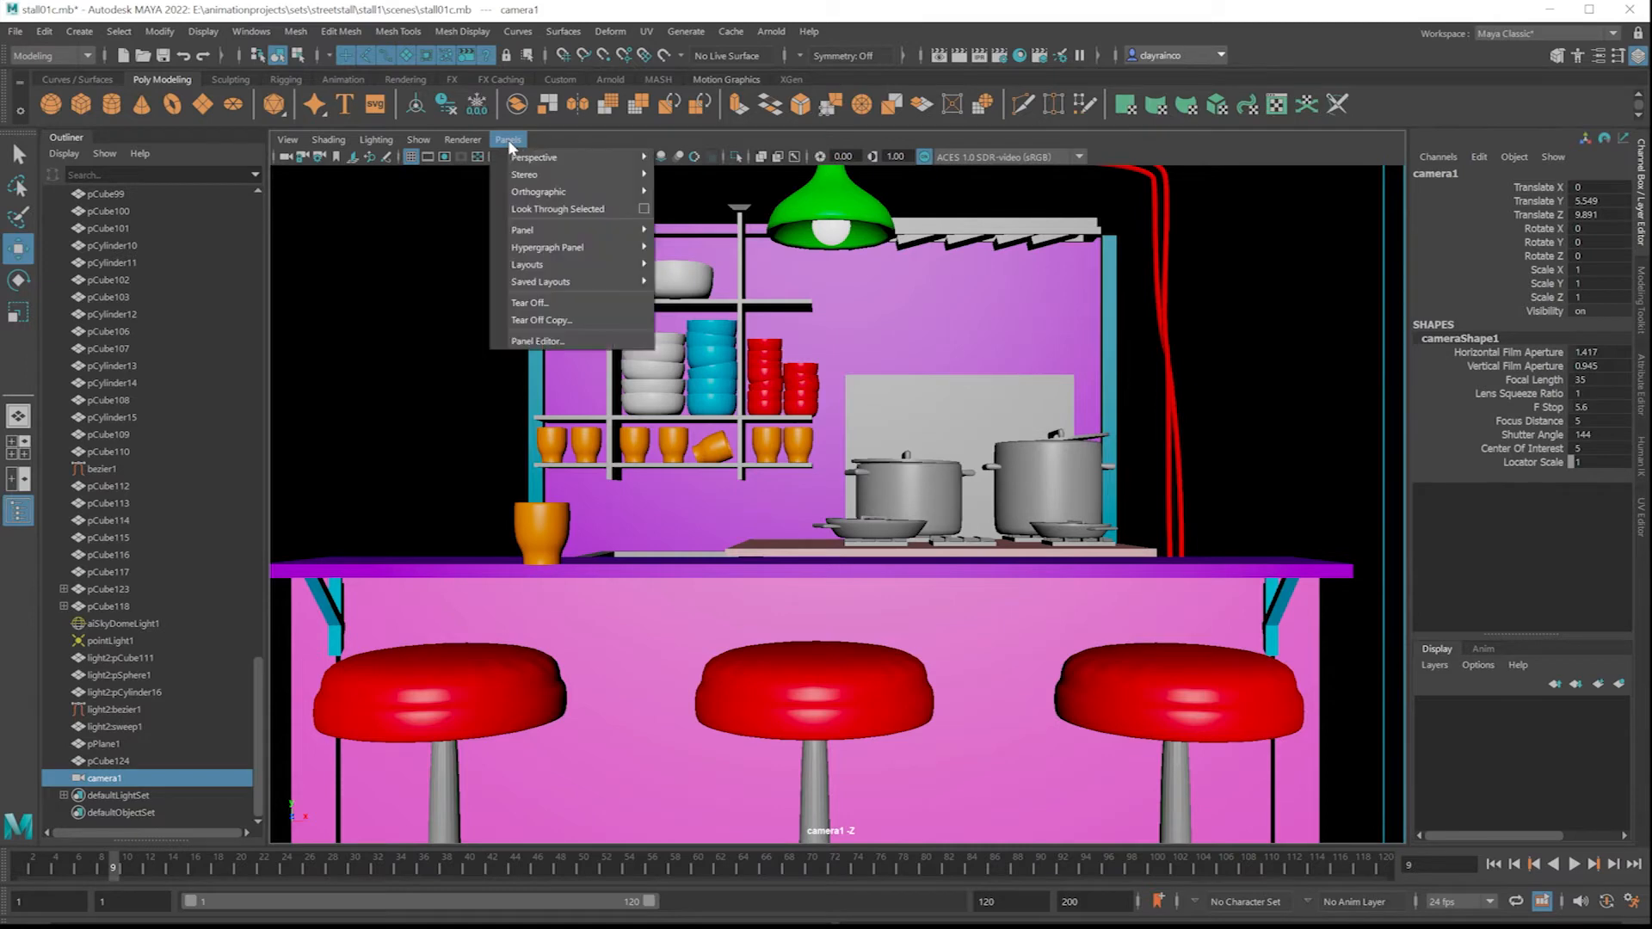
pyautogui.moveTo(619, 157)
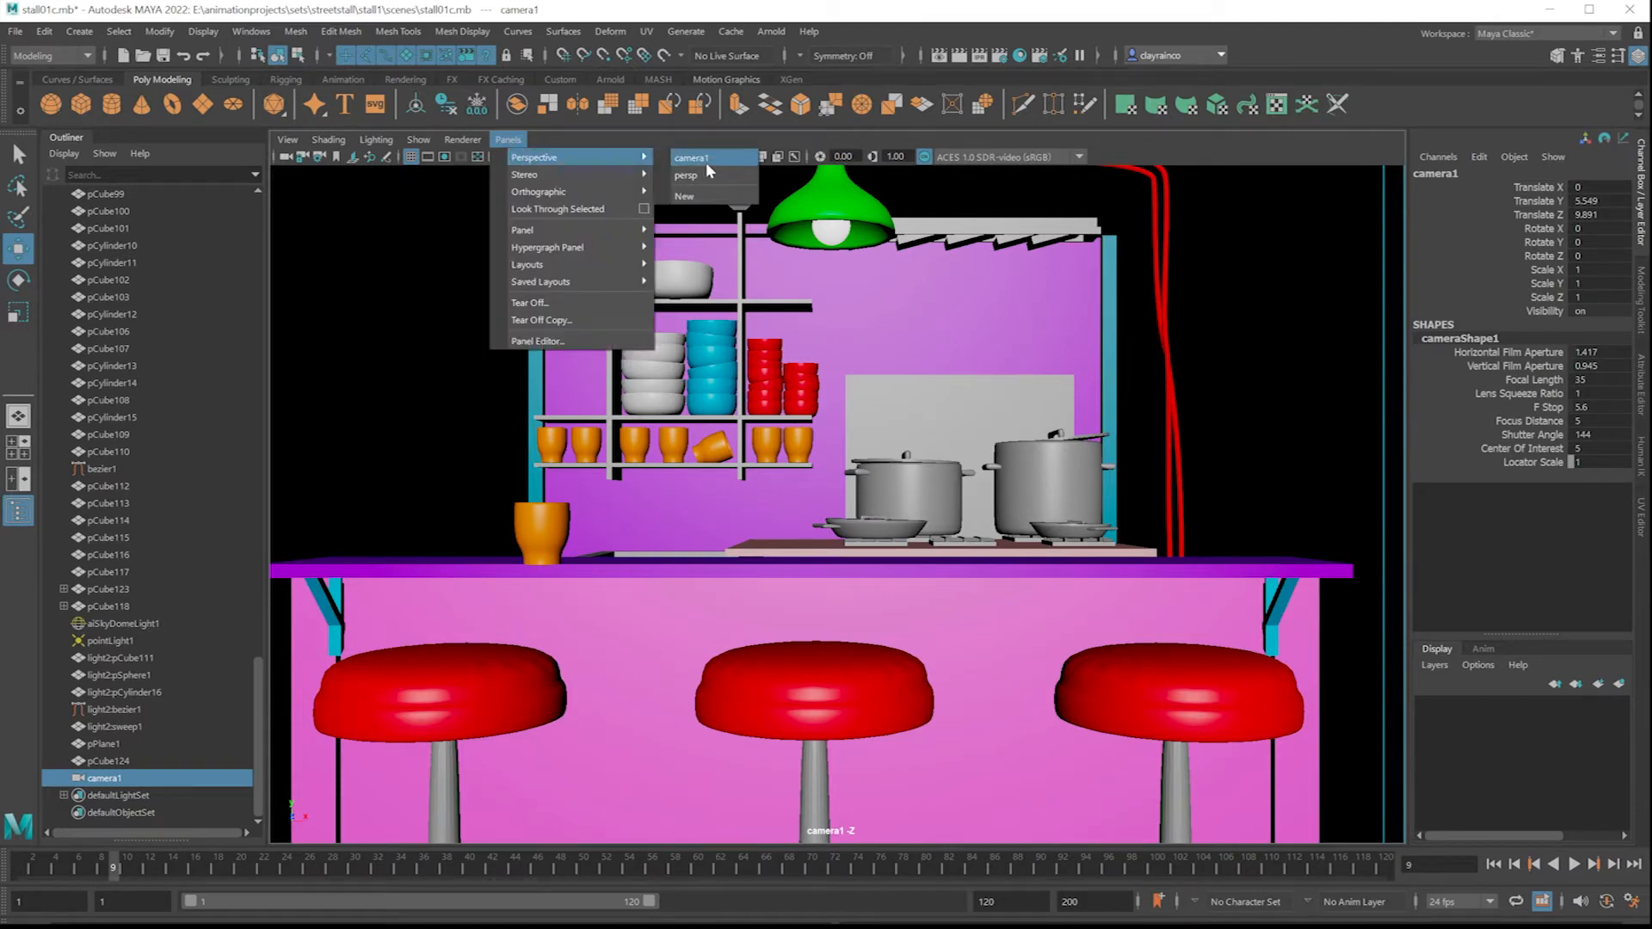
pyautogui.click(707, 162)
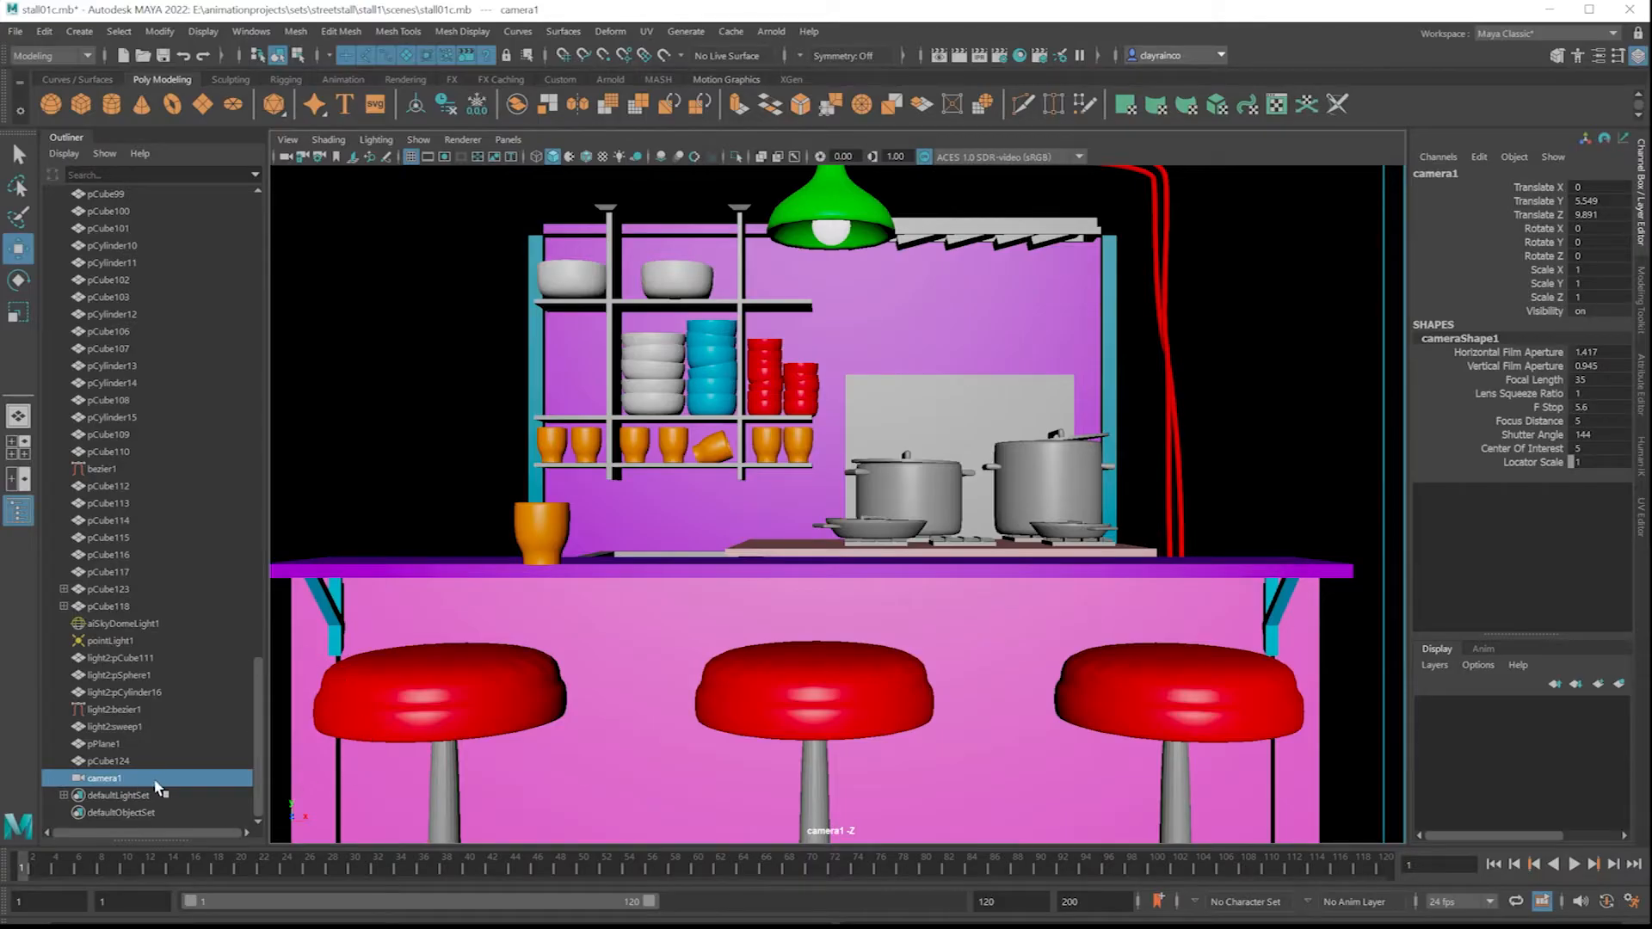
# Step: Set a keyframe on camera1 at frame 1
pyautogui.press('s')
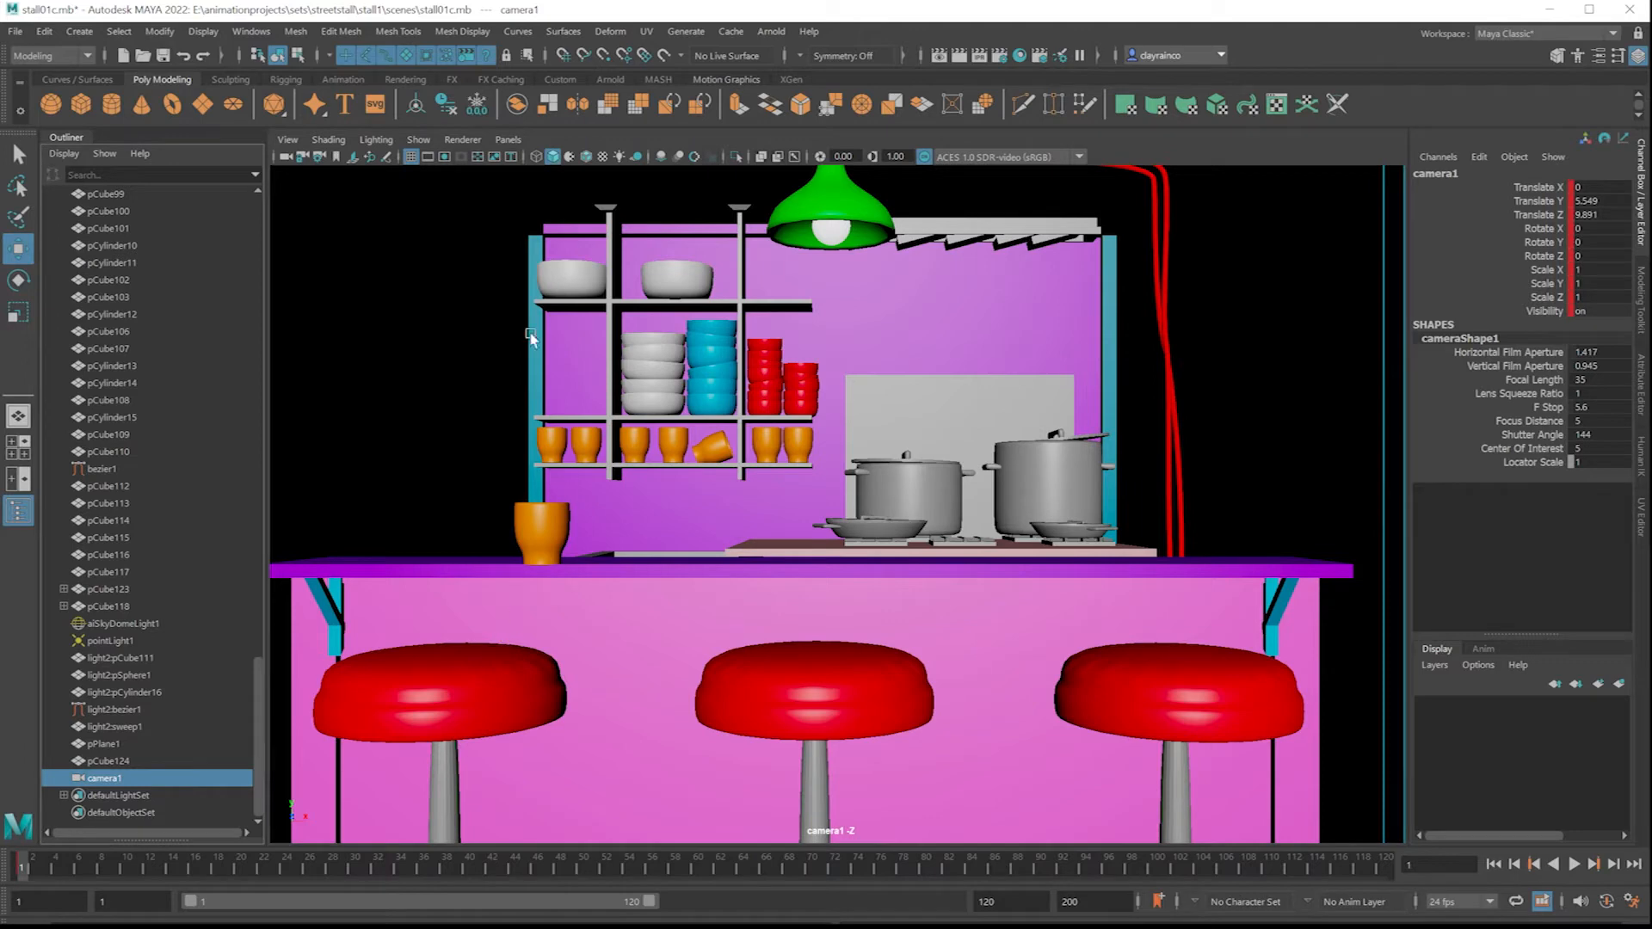
# Step: Set the render image size to the HD 720 preset in the Render Settings and close them
pyautogui.click(999, 55)
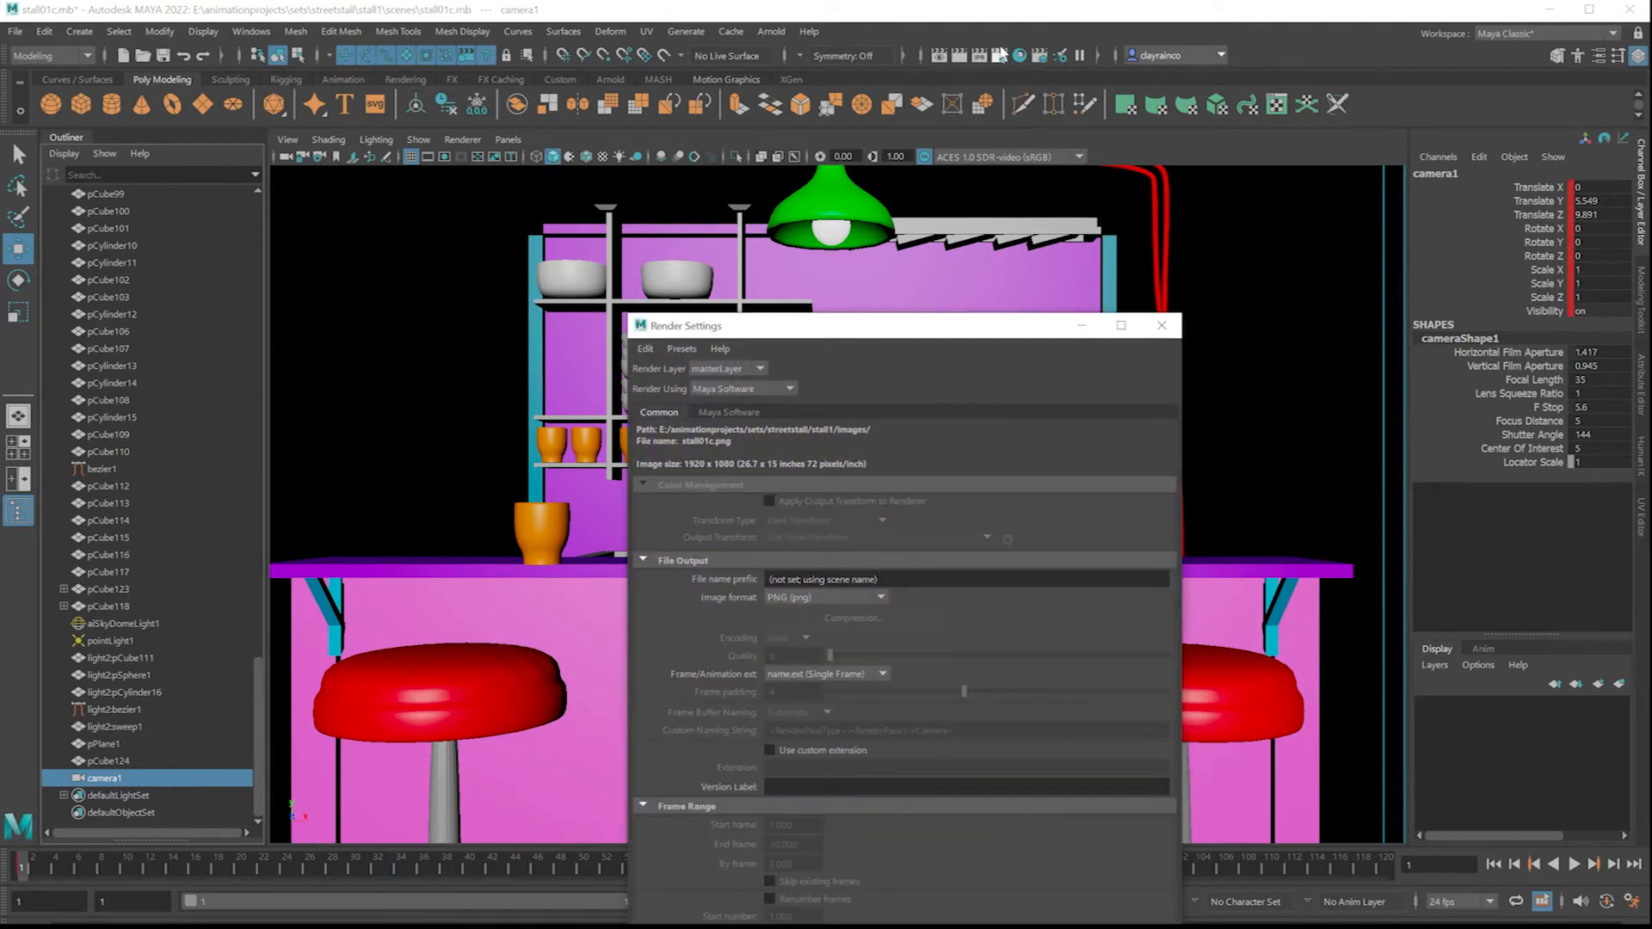
pyautogui.moveTo(858, 332); pyautogui.dragTo(809, 118)
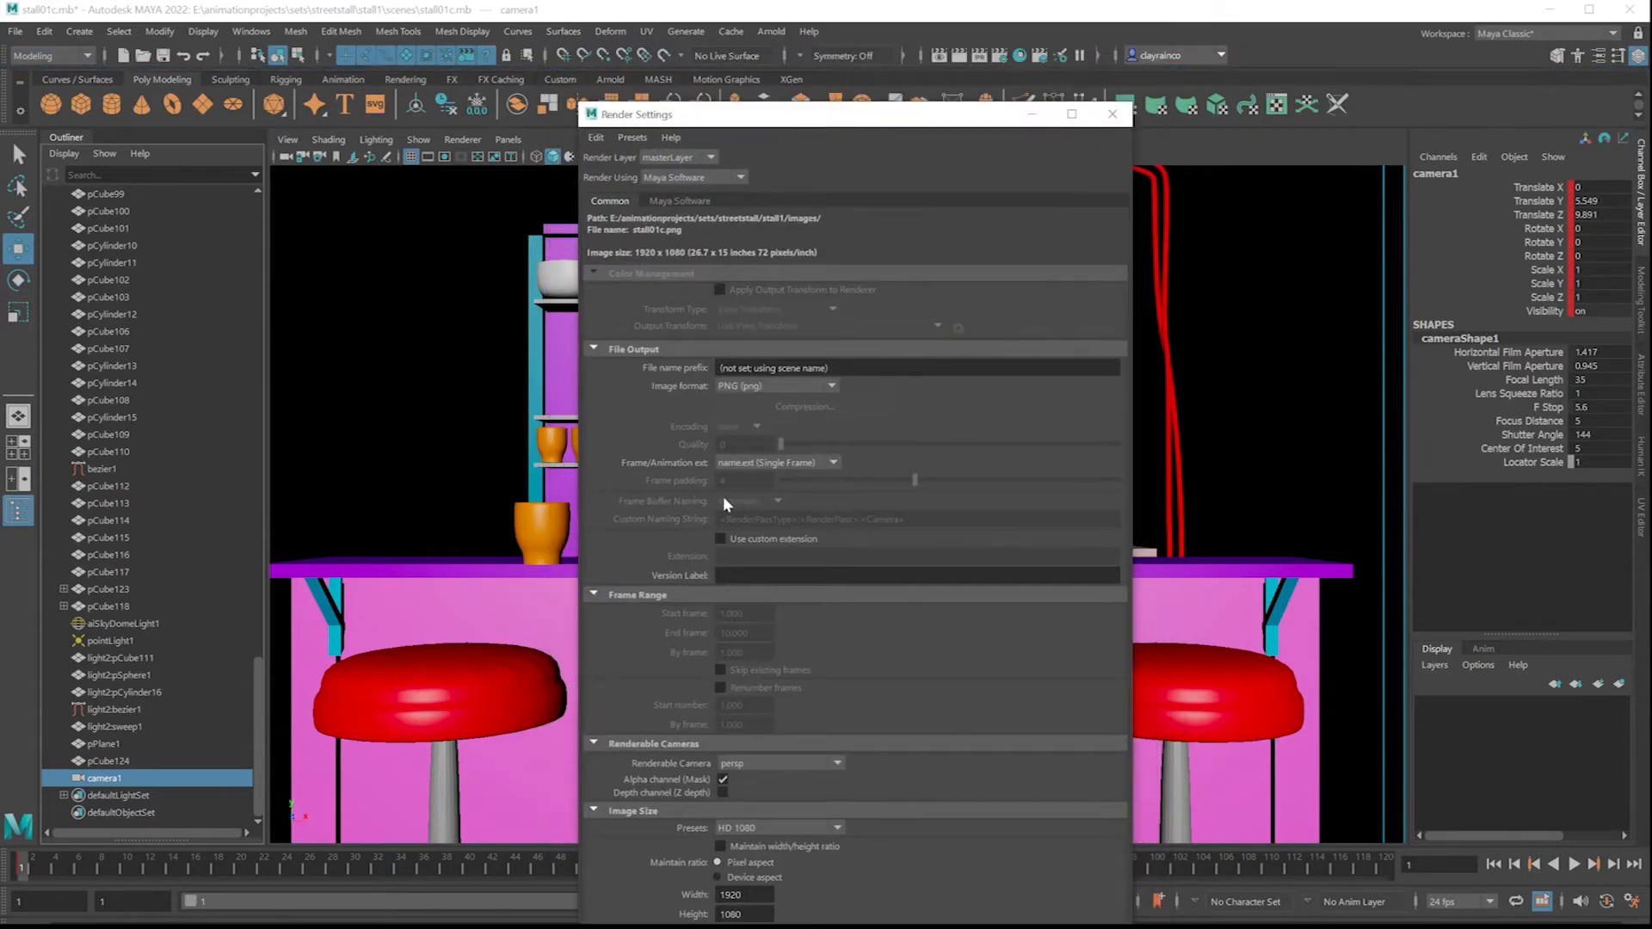
pyautogui.click(753, 826)
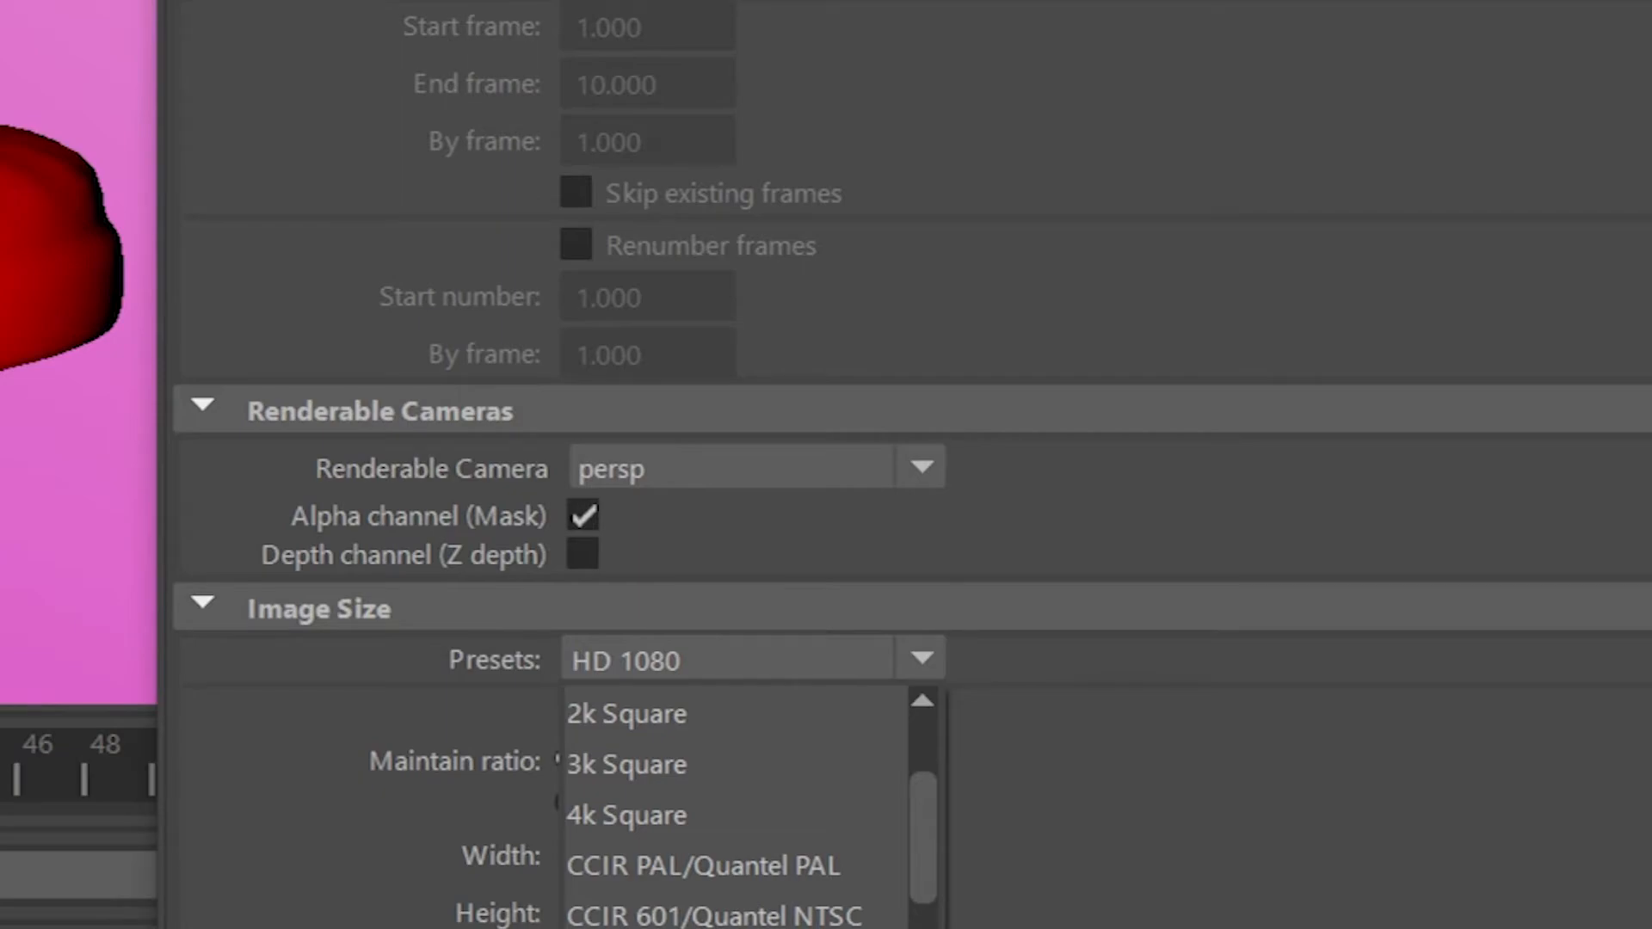
pyautogui.click(654, 928)
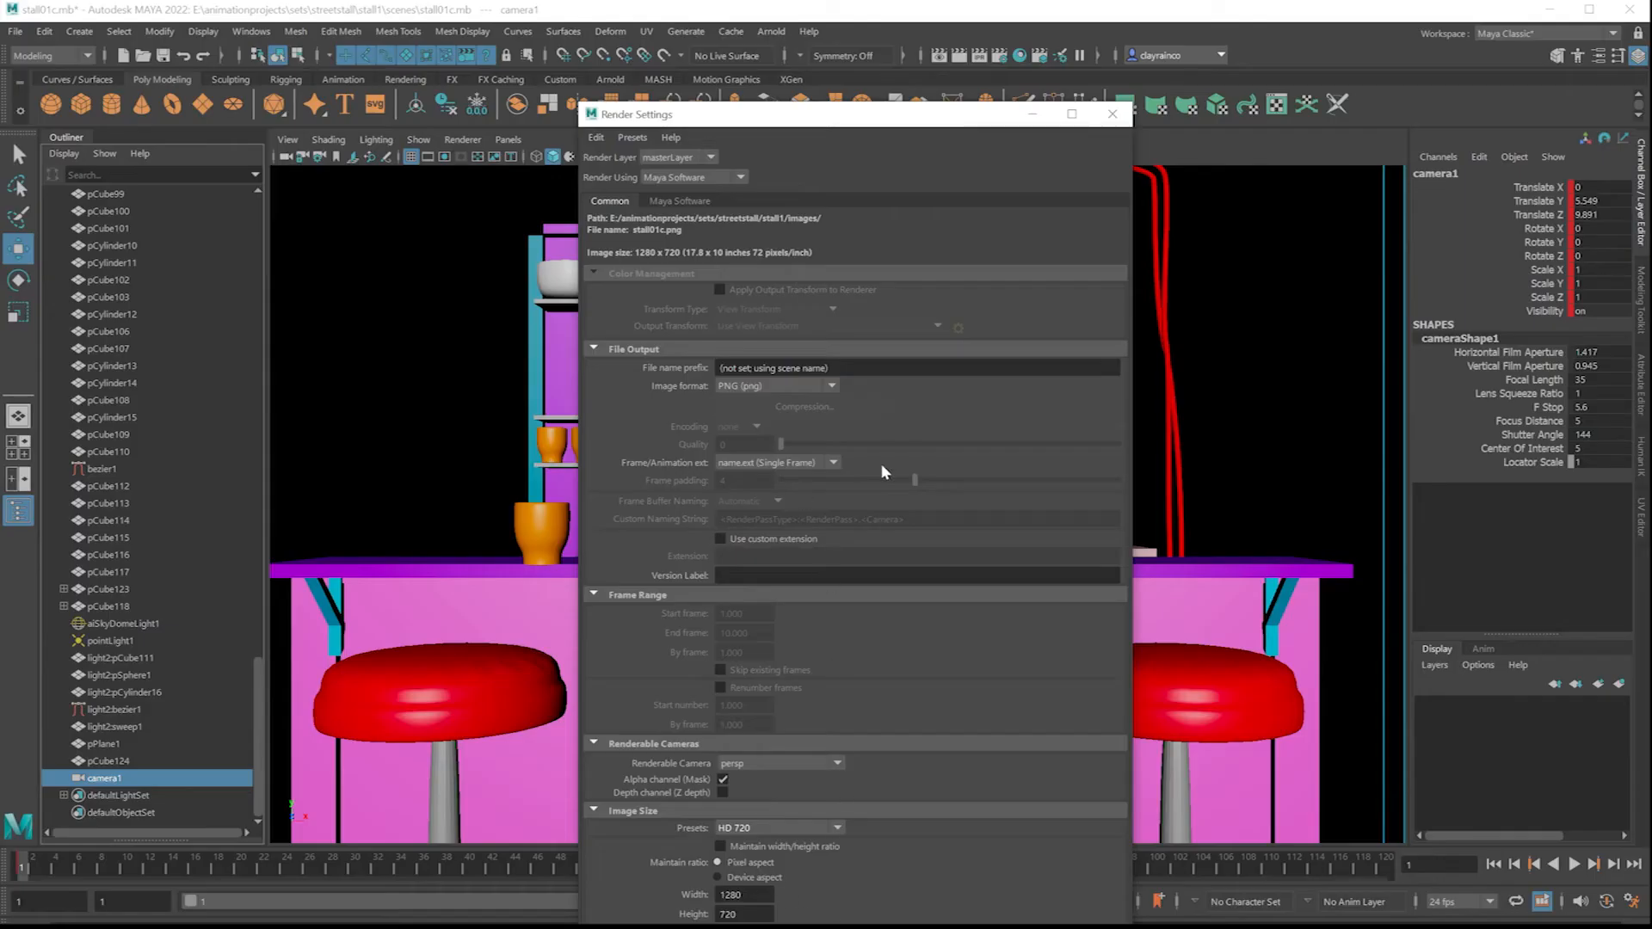
pyautogui.click(1113, 114)
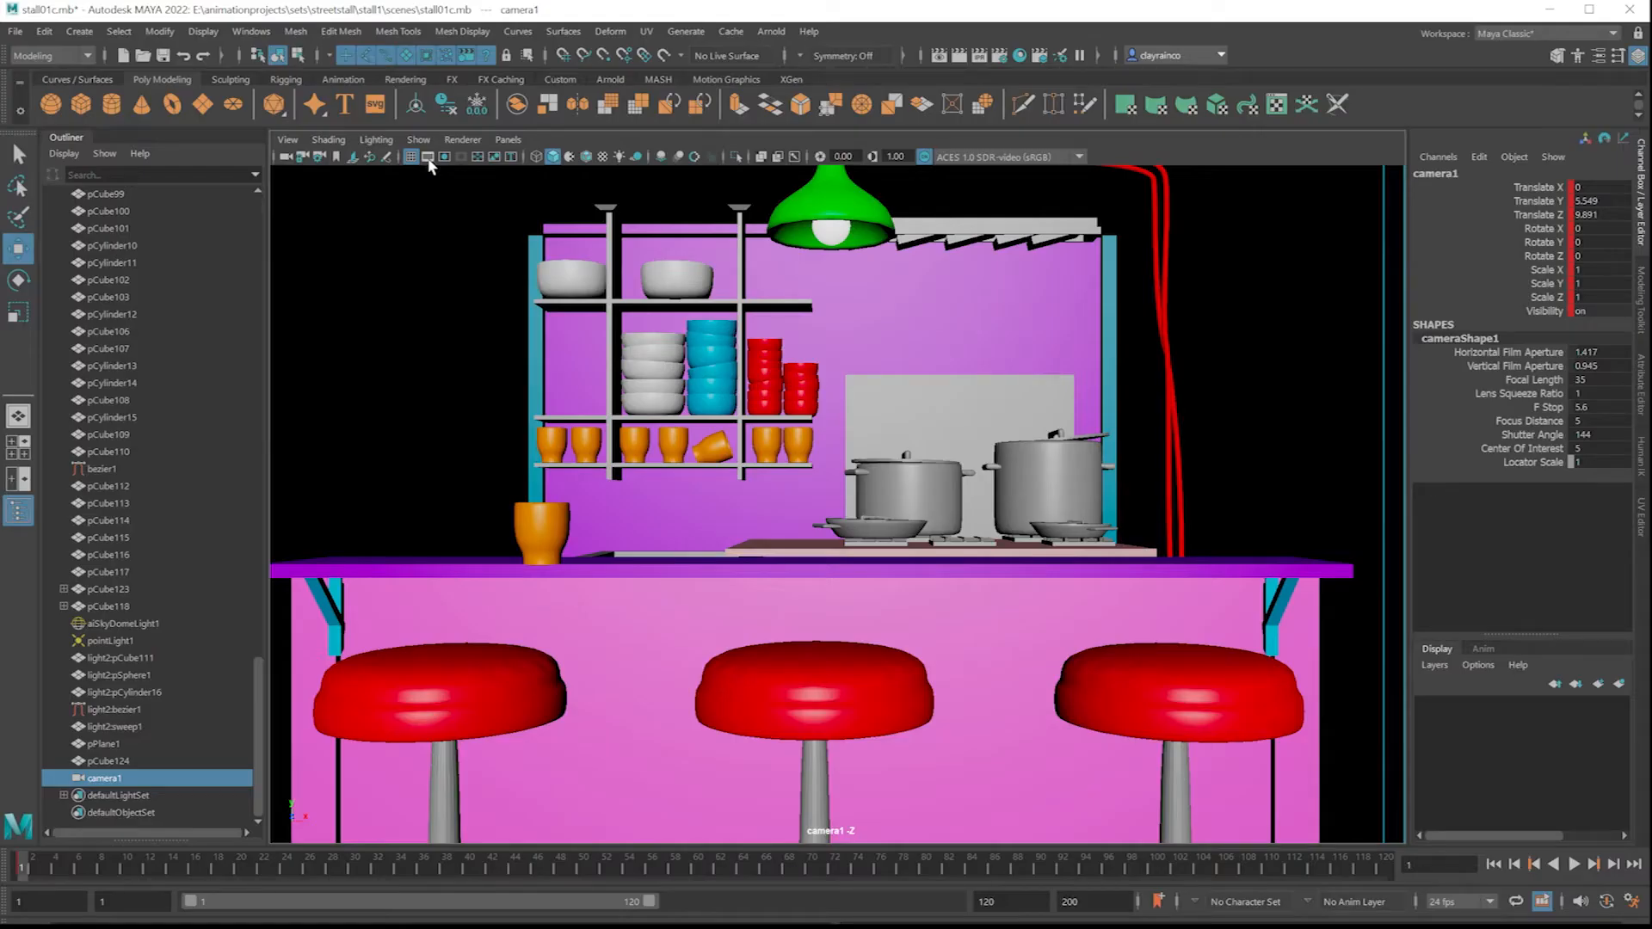
# Step: Try the film gate with and without its mask, and display the resolution gate with the gate mask in the camera1 view
pyautogui.click(428, 157)
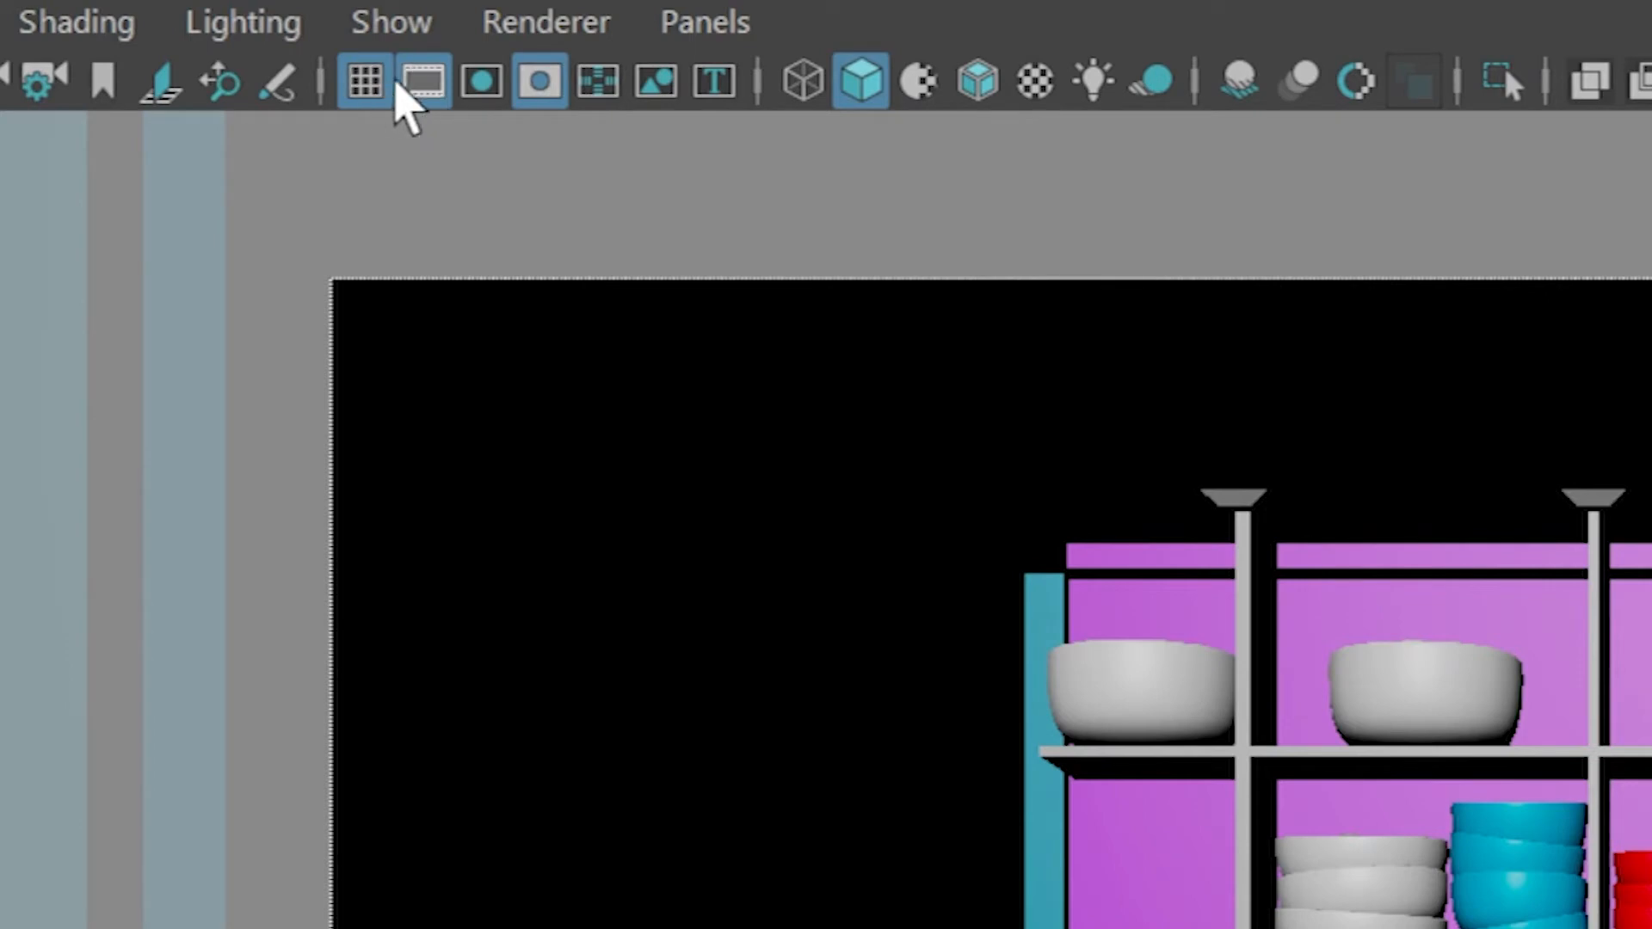
pyautogui.click(540, 81)
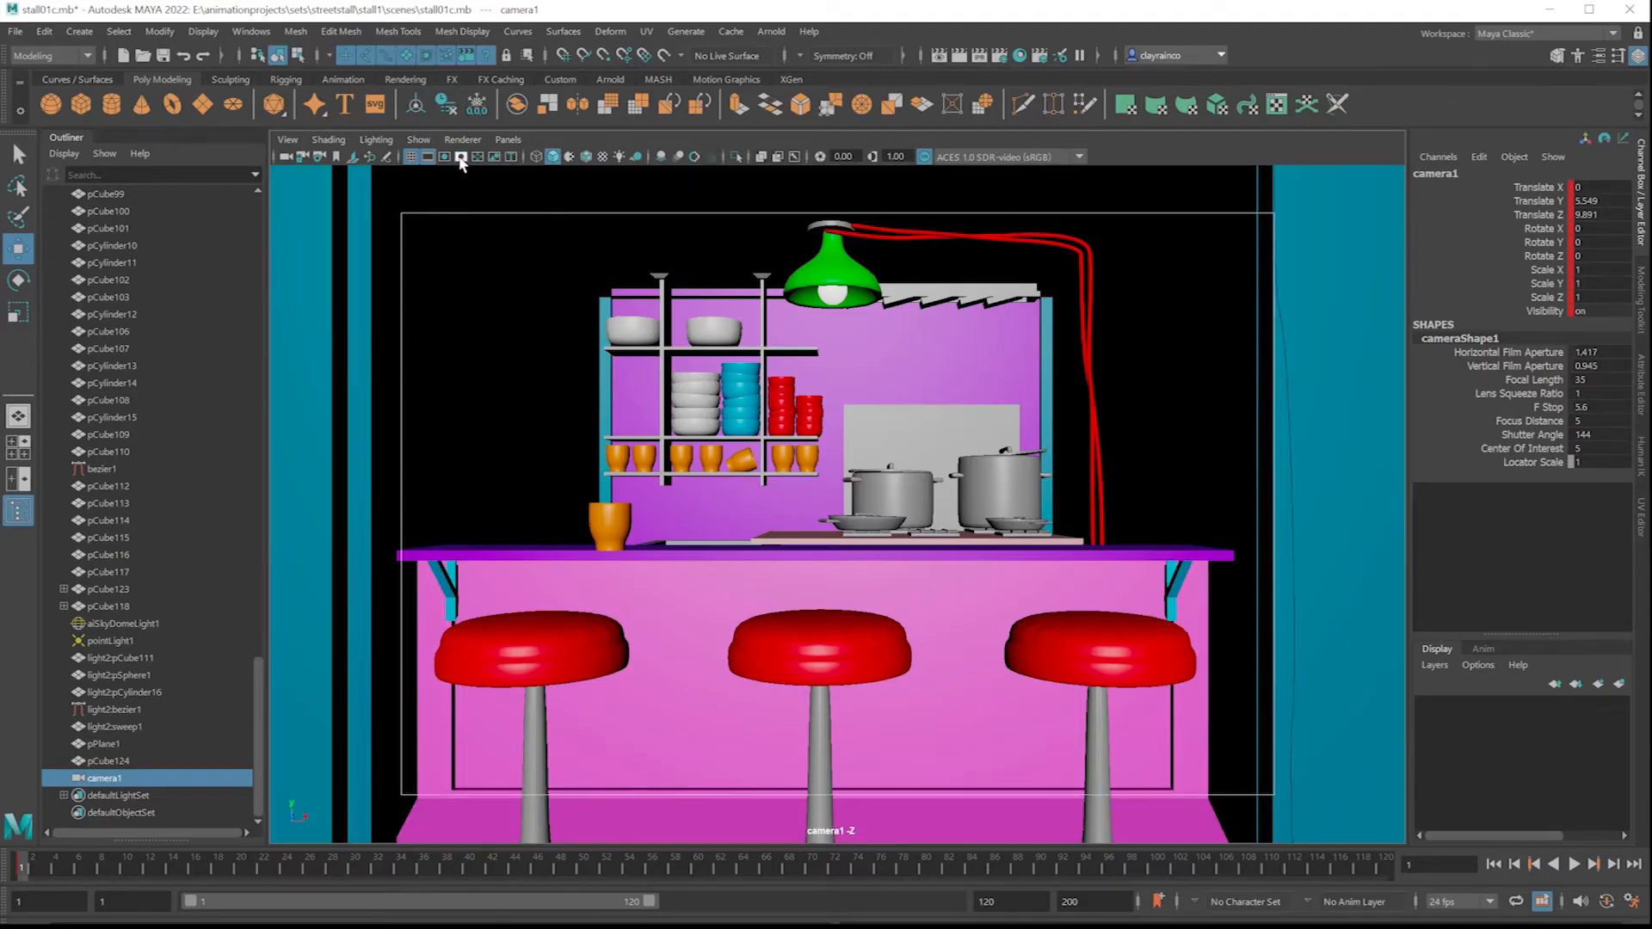
pyautogui.click(540, 81)
pyautogui.click(461, 159)
pyautogui.click(460, 159)
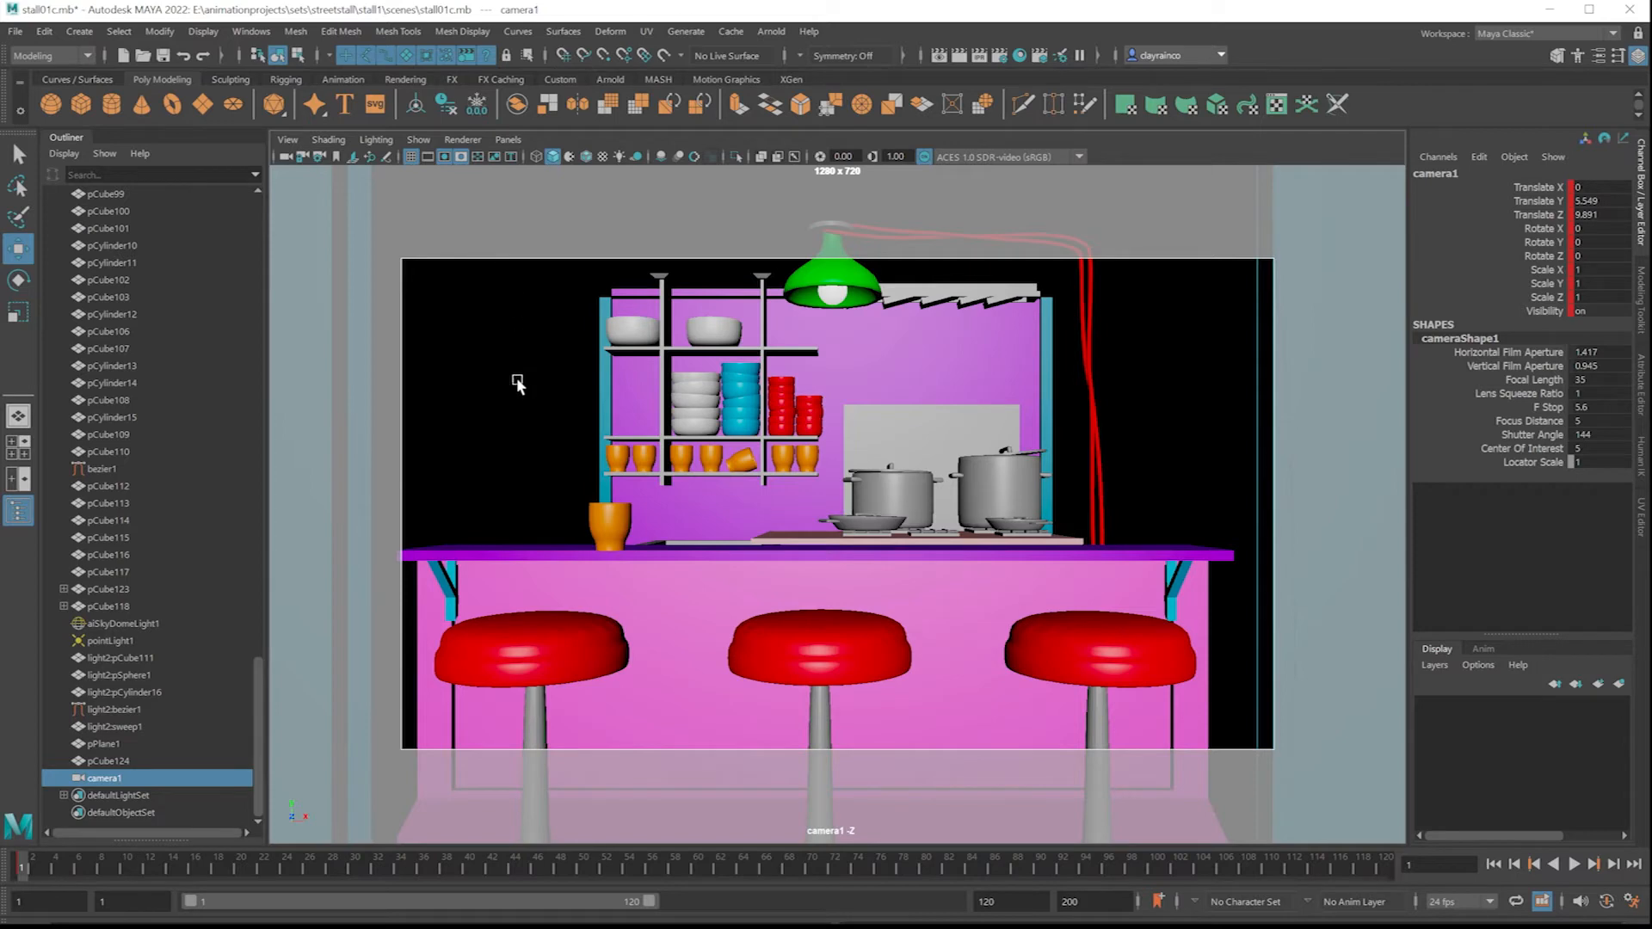
# Step: Preview the current timeline range and extend the playback end to frame 300
pyautogui.hotkey('alt', 'v')
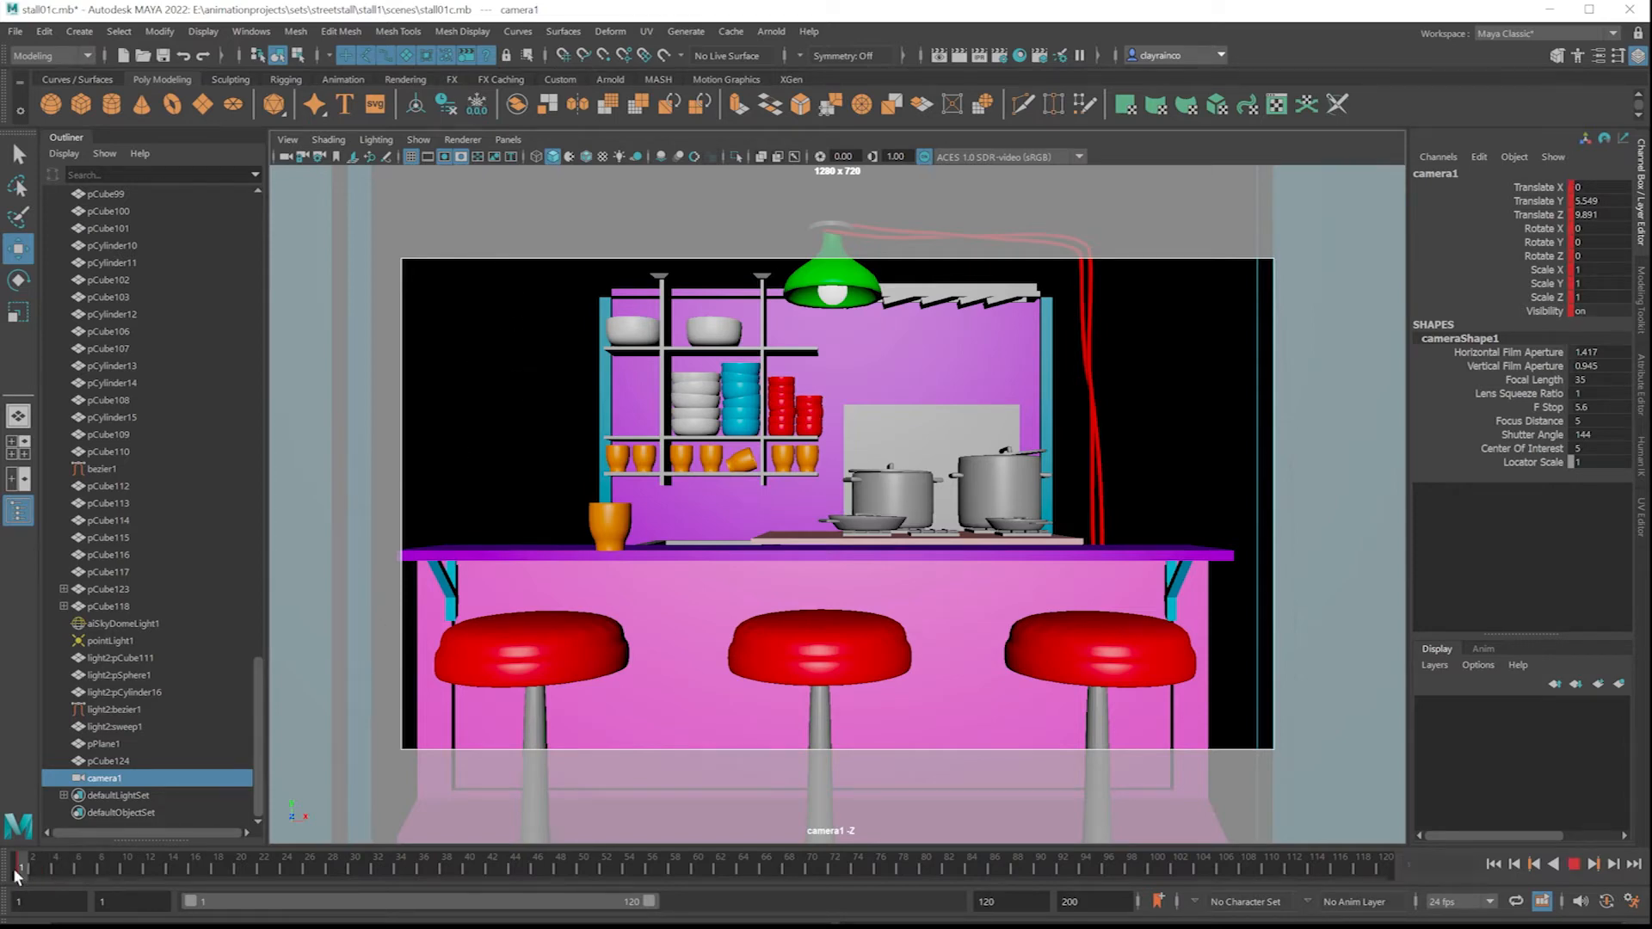
pyautogui.moveTo(18, 871)
pyautogui.mouseDown()
pyautogui.moveTo(699, 865)
pyautogui.moveTo(1072, 885)
pyautogui.moveTo(1386, 869)
pyautogui.mouseUp()
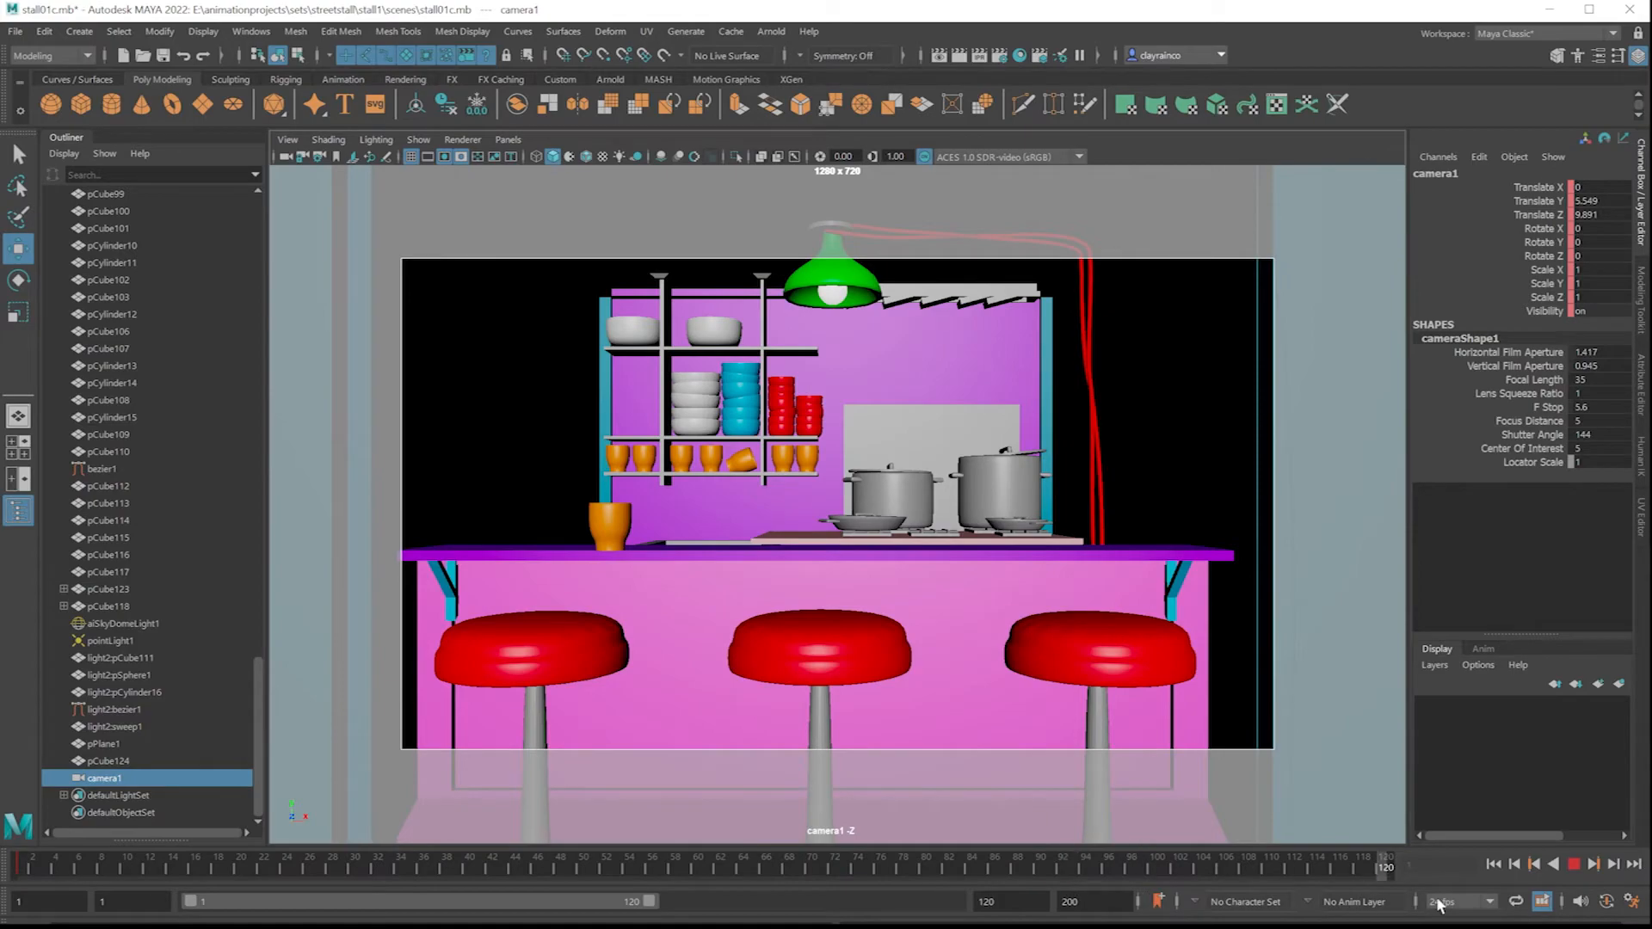
pyautogui.doubleClick(986, 902)
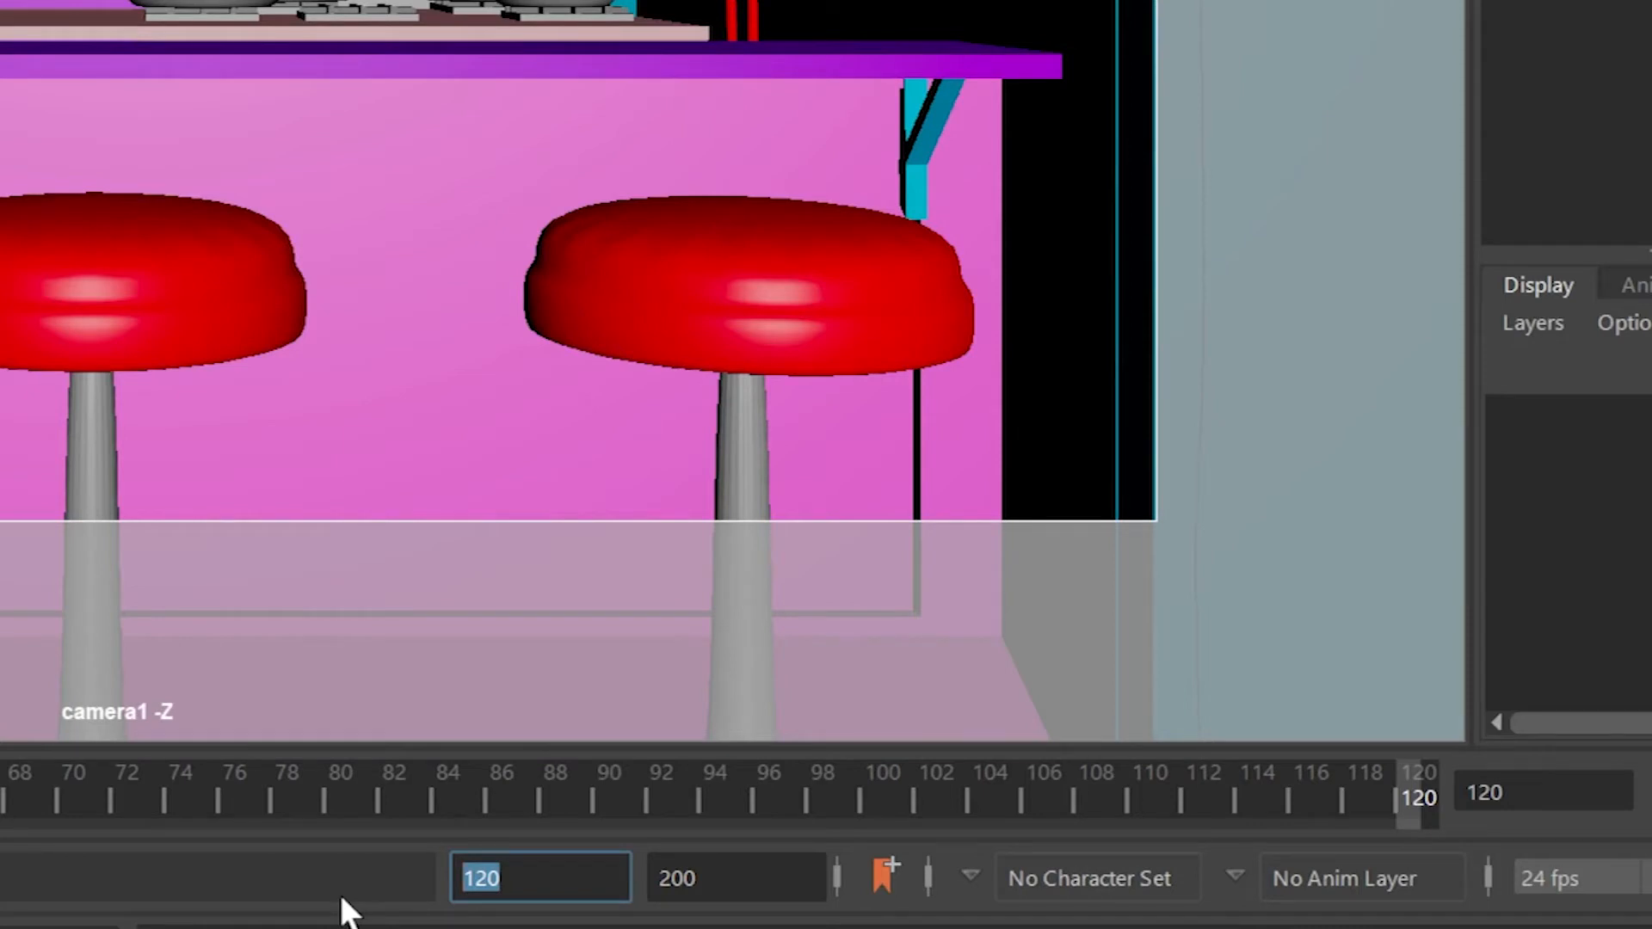
pyautogui.write('300')
pyautogui.press('Return')
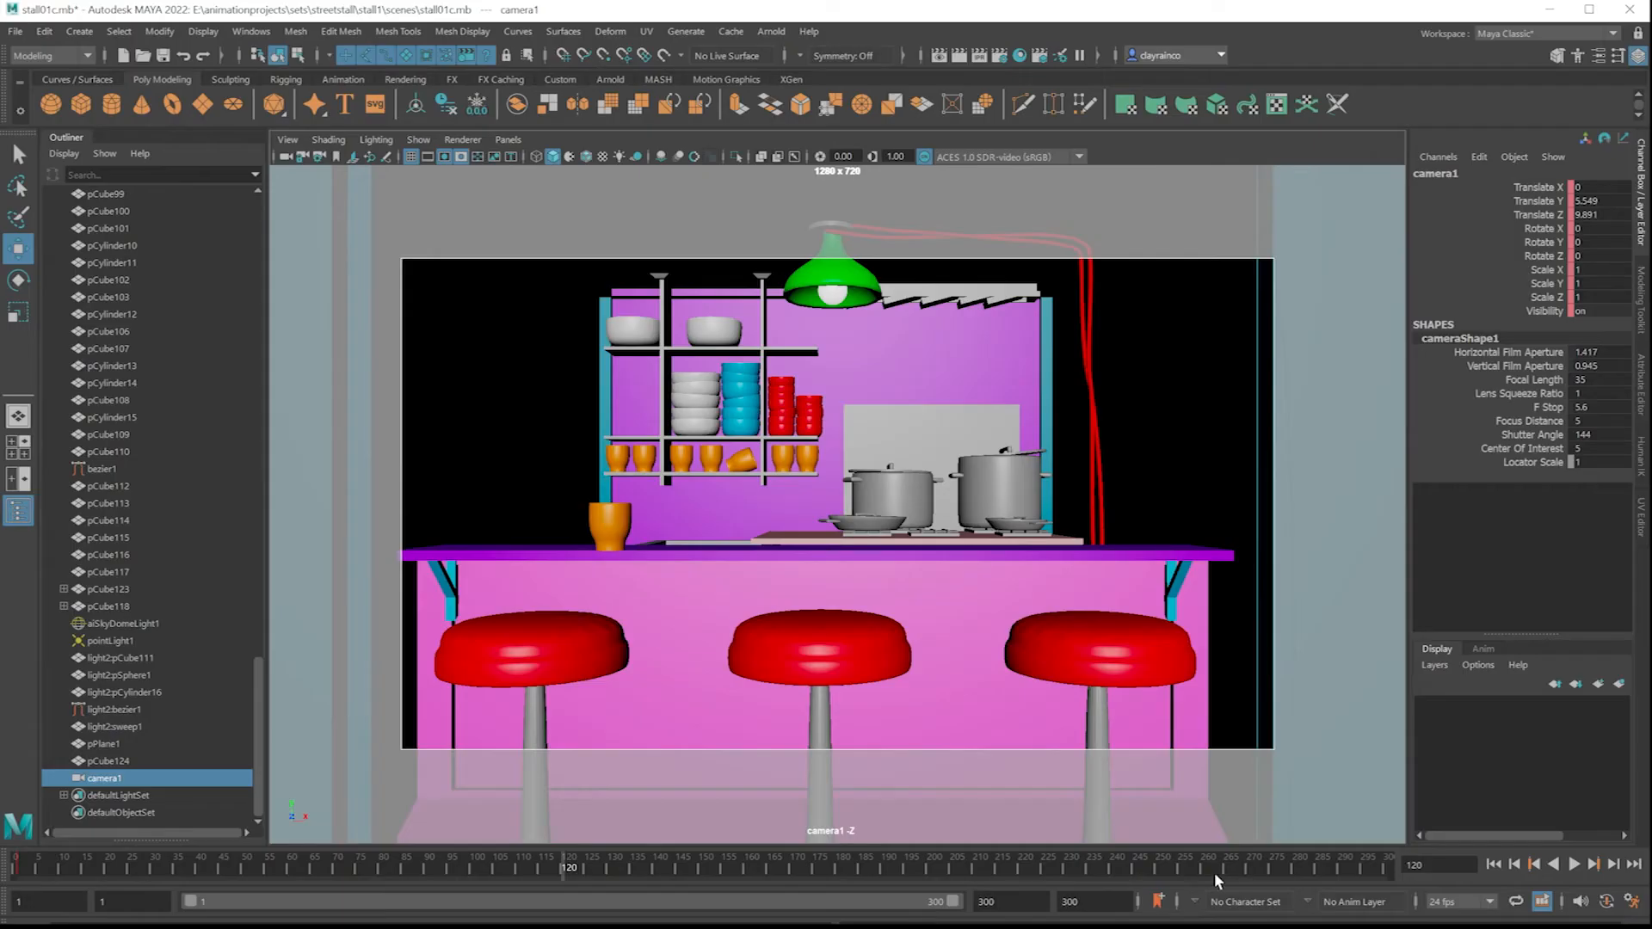
# Step: At frame 300, move camera1 closer to the stall, to about -1.333, 5.274, 7.669, and set a keyframe
pyautogui.moveTo(1216, 878); pyautogui.dragTo(1387, 867)
pyautogui.keyDown('alt'); pyautogui.moveTo(772, 598); pyautogui.dragTo(721, 730, button='right'); pyautogui.keyUp('alt')
pyautogui.keyDown('alt'); pyautogui.moveTo(681, 564); pyautogui.dragTo(962, 561, button='middle'); pyautogui.keyUp('alt')
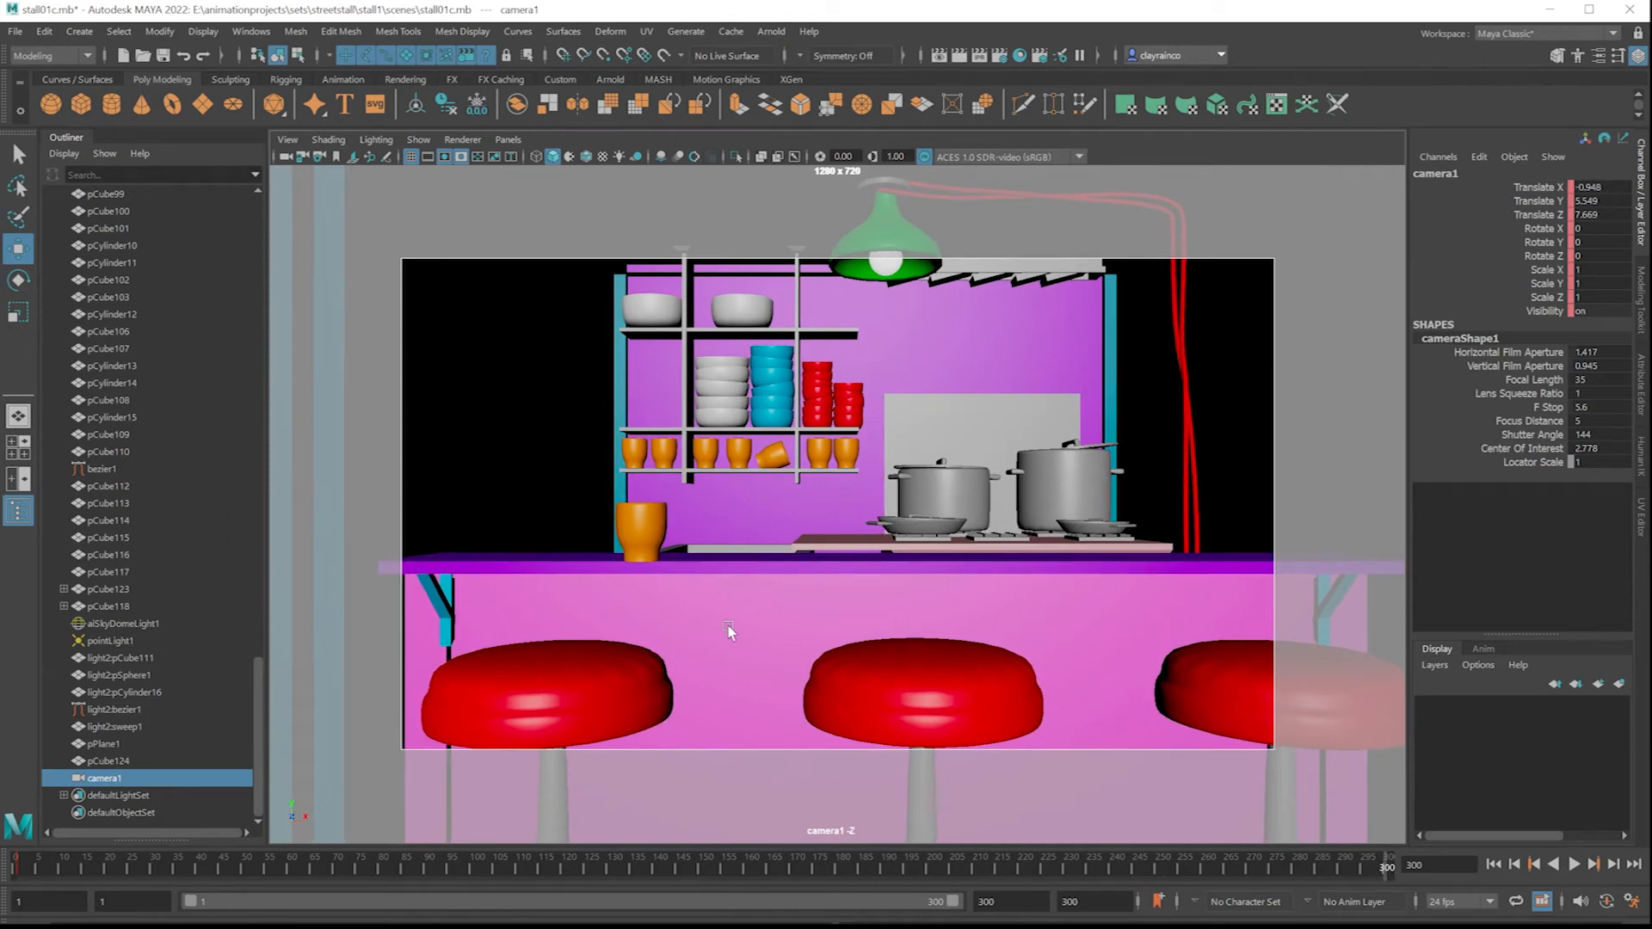
pyautogui.keyDown('alt'); pyautogui.moveTo(728, 626); pyautogui.dragTo(847, 547, button='middle'); pyautogui.keyUp('alt')
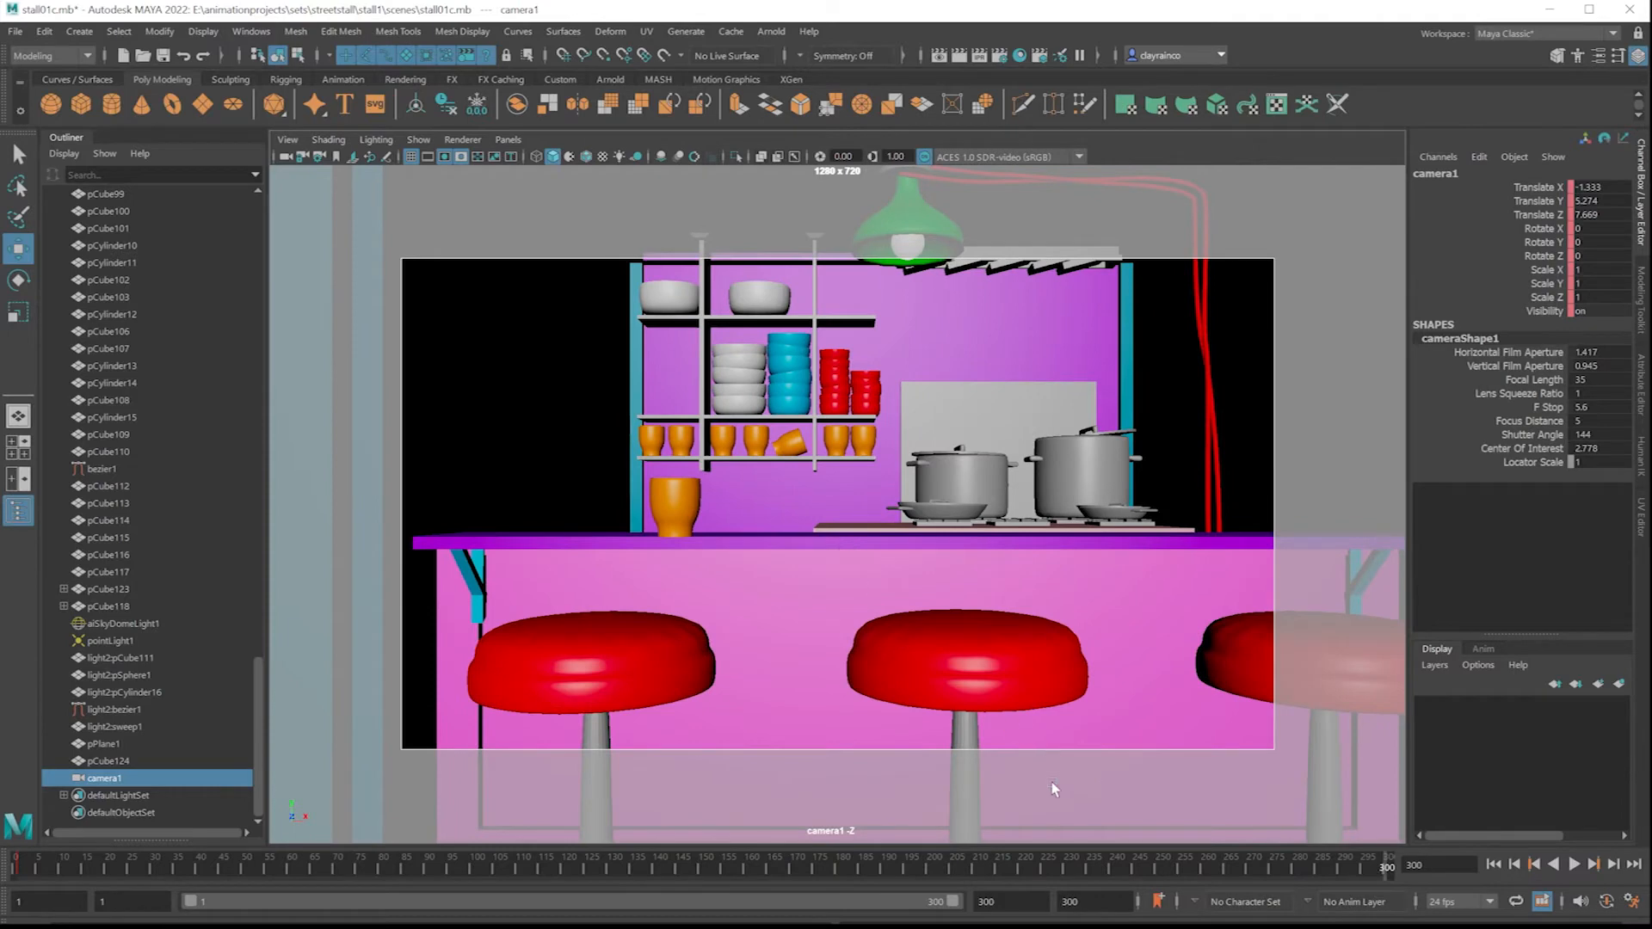
pyautogui.press('s')
# Step: At frame 1, reframe camera1 wider from about -1.54, 5.497, 10.782 and set a keyframe
pyautogui.moveTo(1387, 879); pyautogui.dragTo(2, 840)
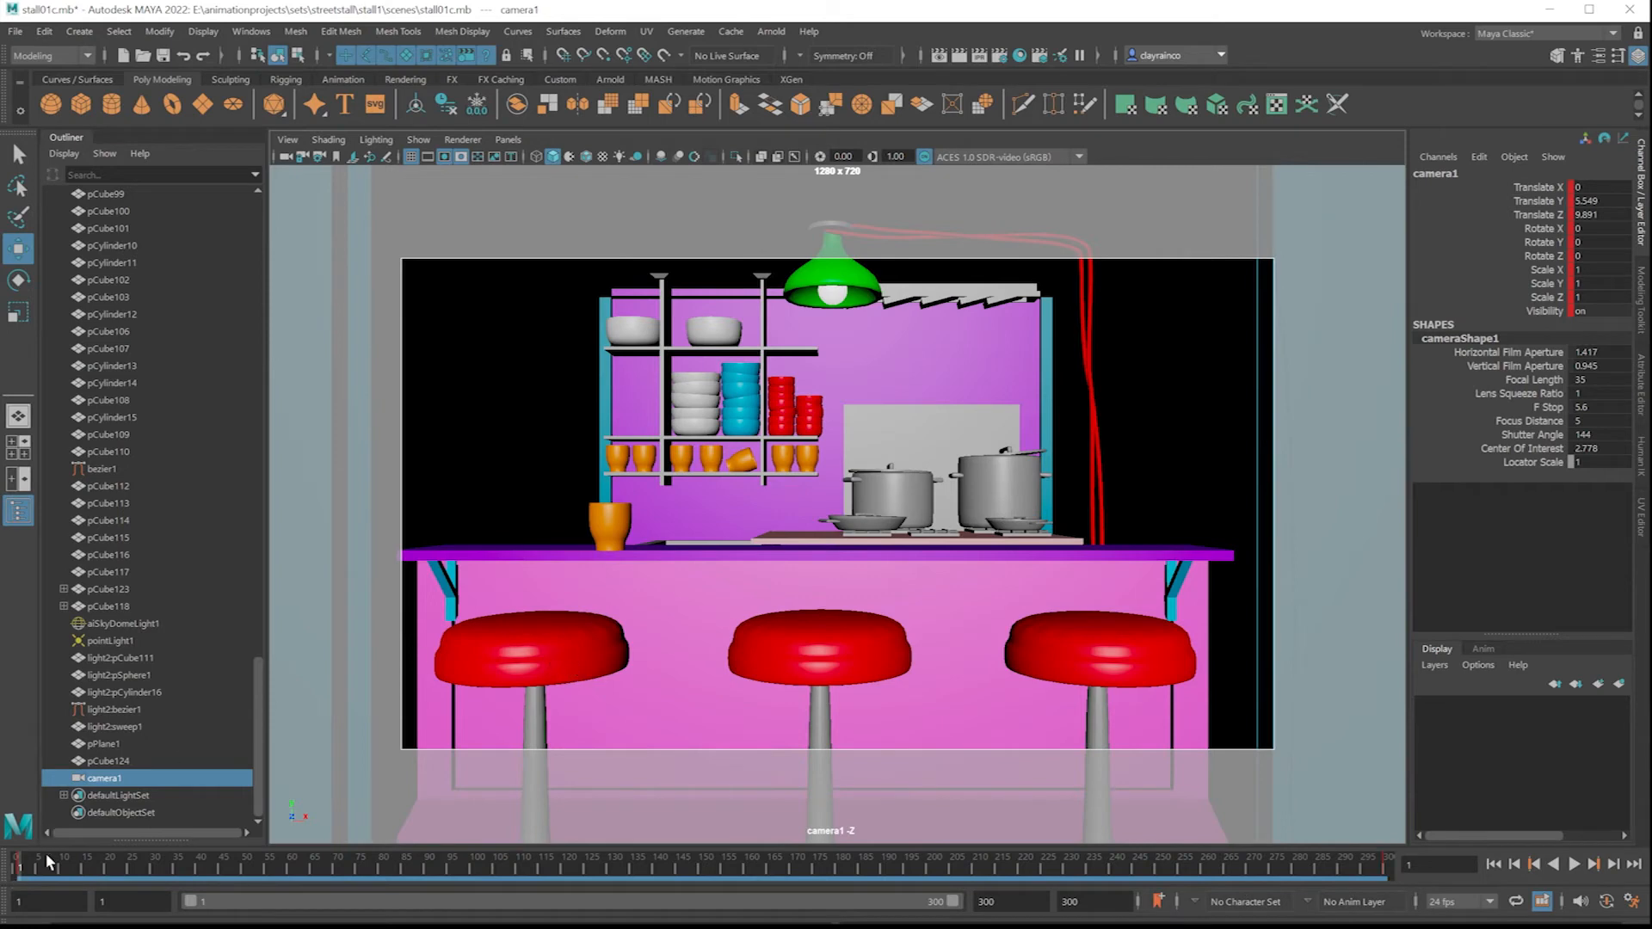
pyautogui.keyDown('alt'); pyautogui.moveTo(724, 567); pyautogui.dragTo(902, 585); pyautogui.keyUp('alt')
pyautogui.scroll(-2, 578, 595)
pyautogui.keyDown('alt'); pyautogui.moveTo(902, 585); pyautogui.dragTo(926, 587, button='middle'); pyautogui.keyUp('alt')
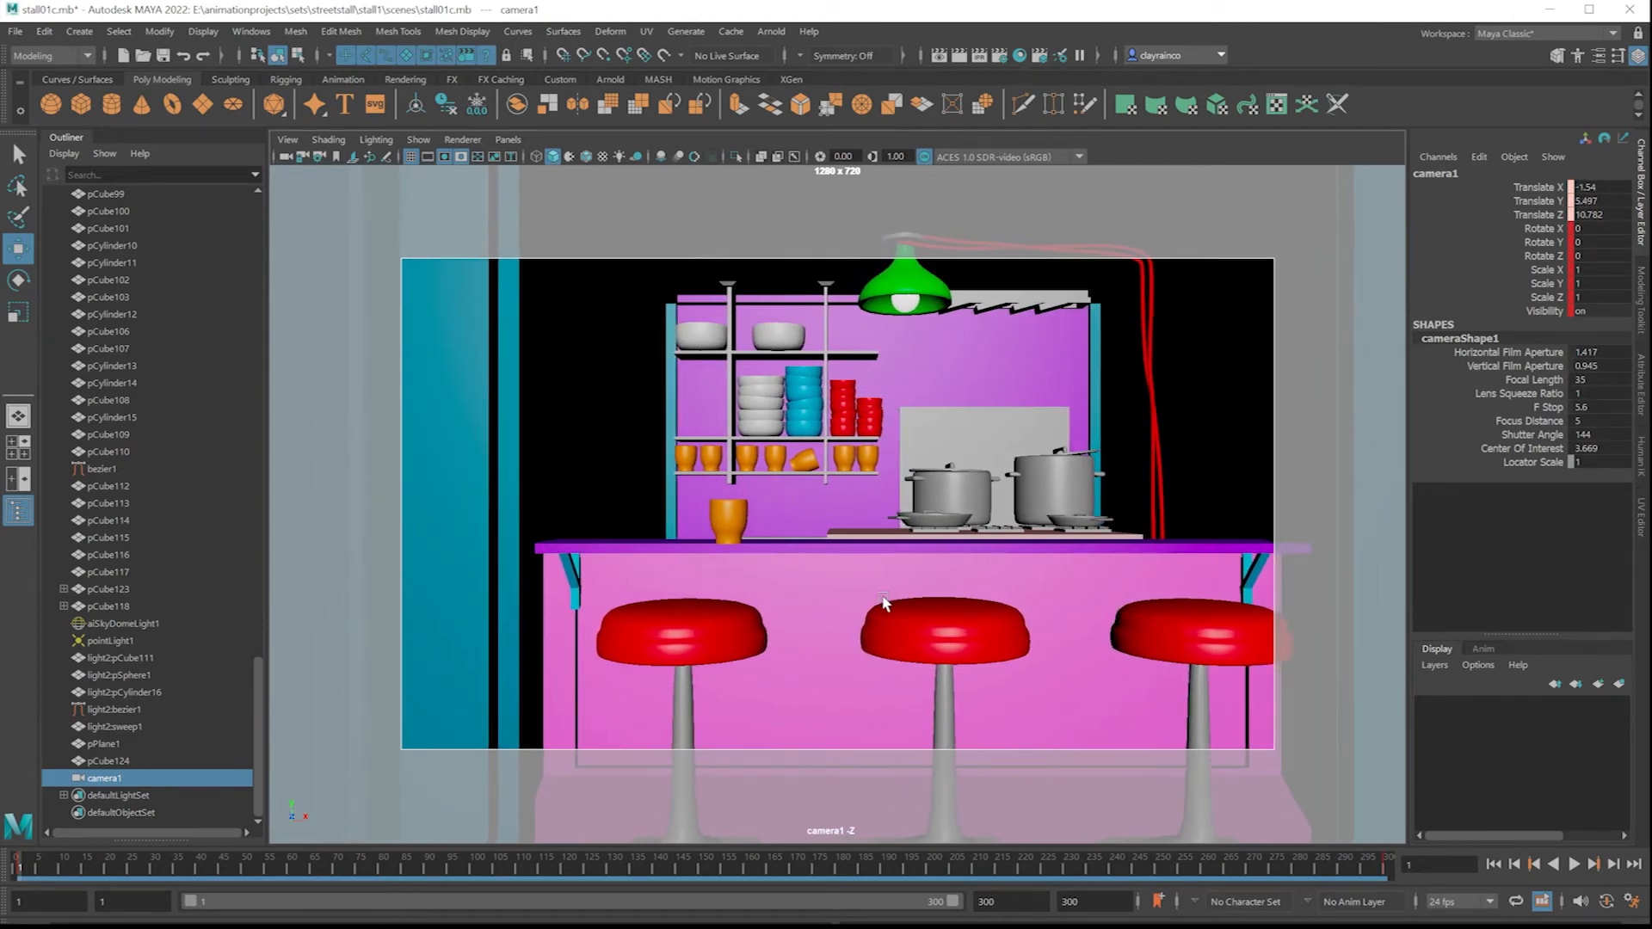
pyautogui.press('s')
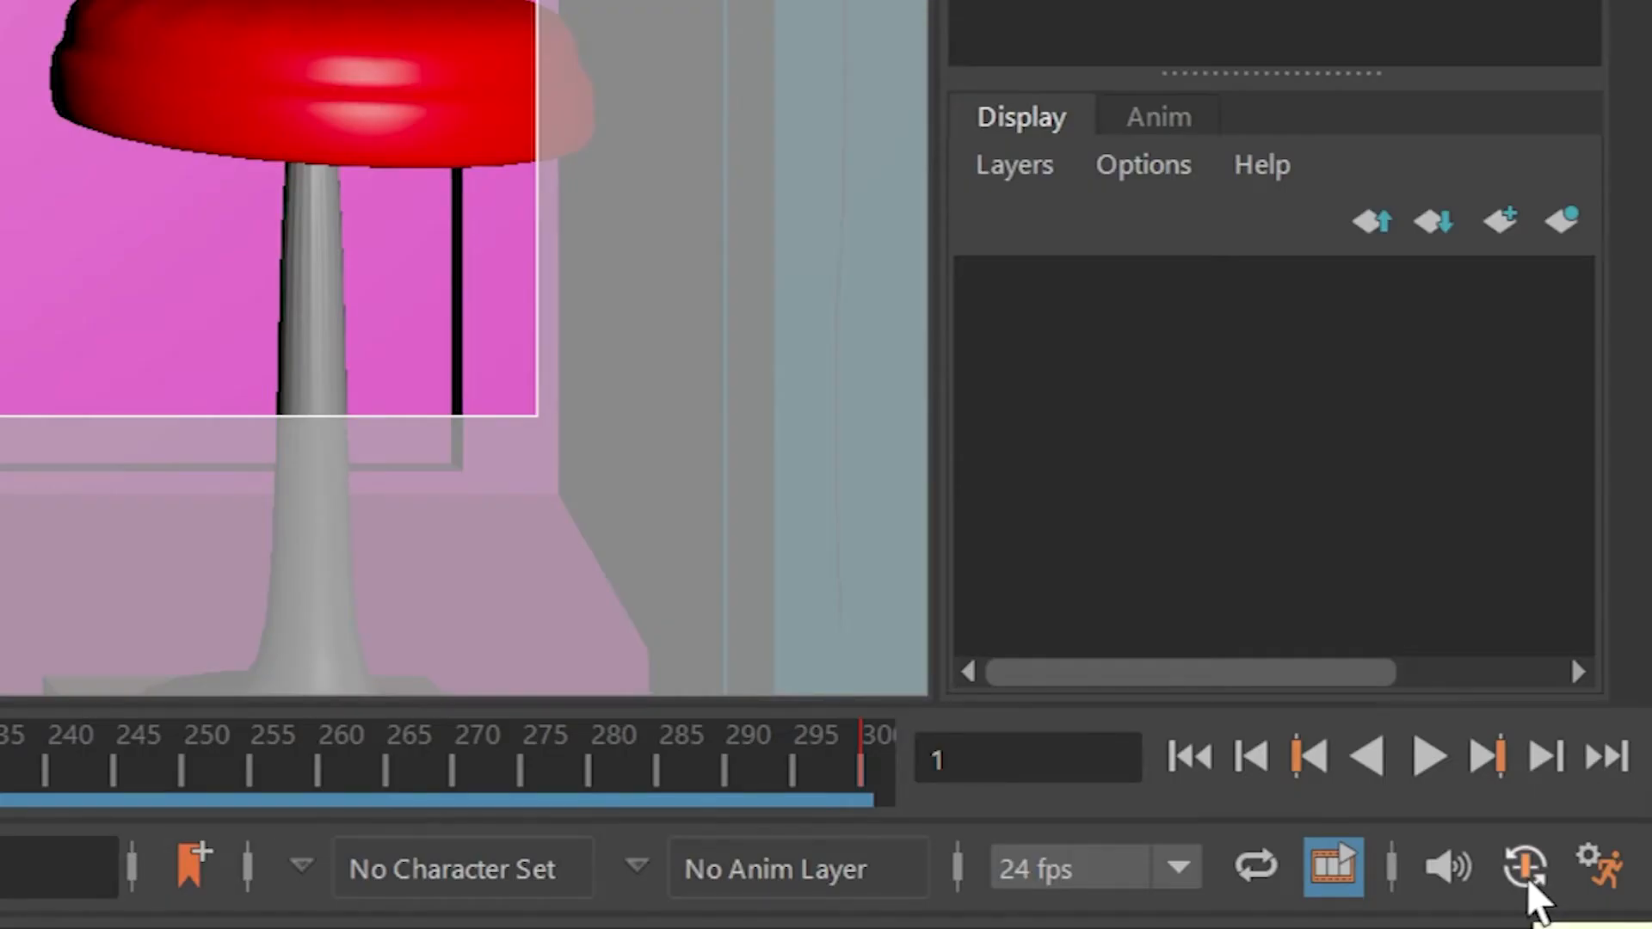
# Step: Enable Auto Keyframe, play the move, and lower camera1 at frame 300 to a Translate Y of about 5.045
pyautogui.click(1527, 877)
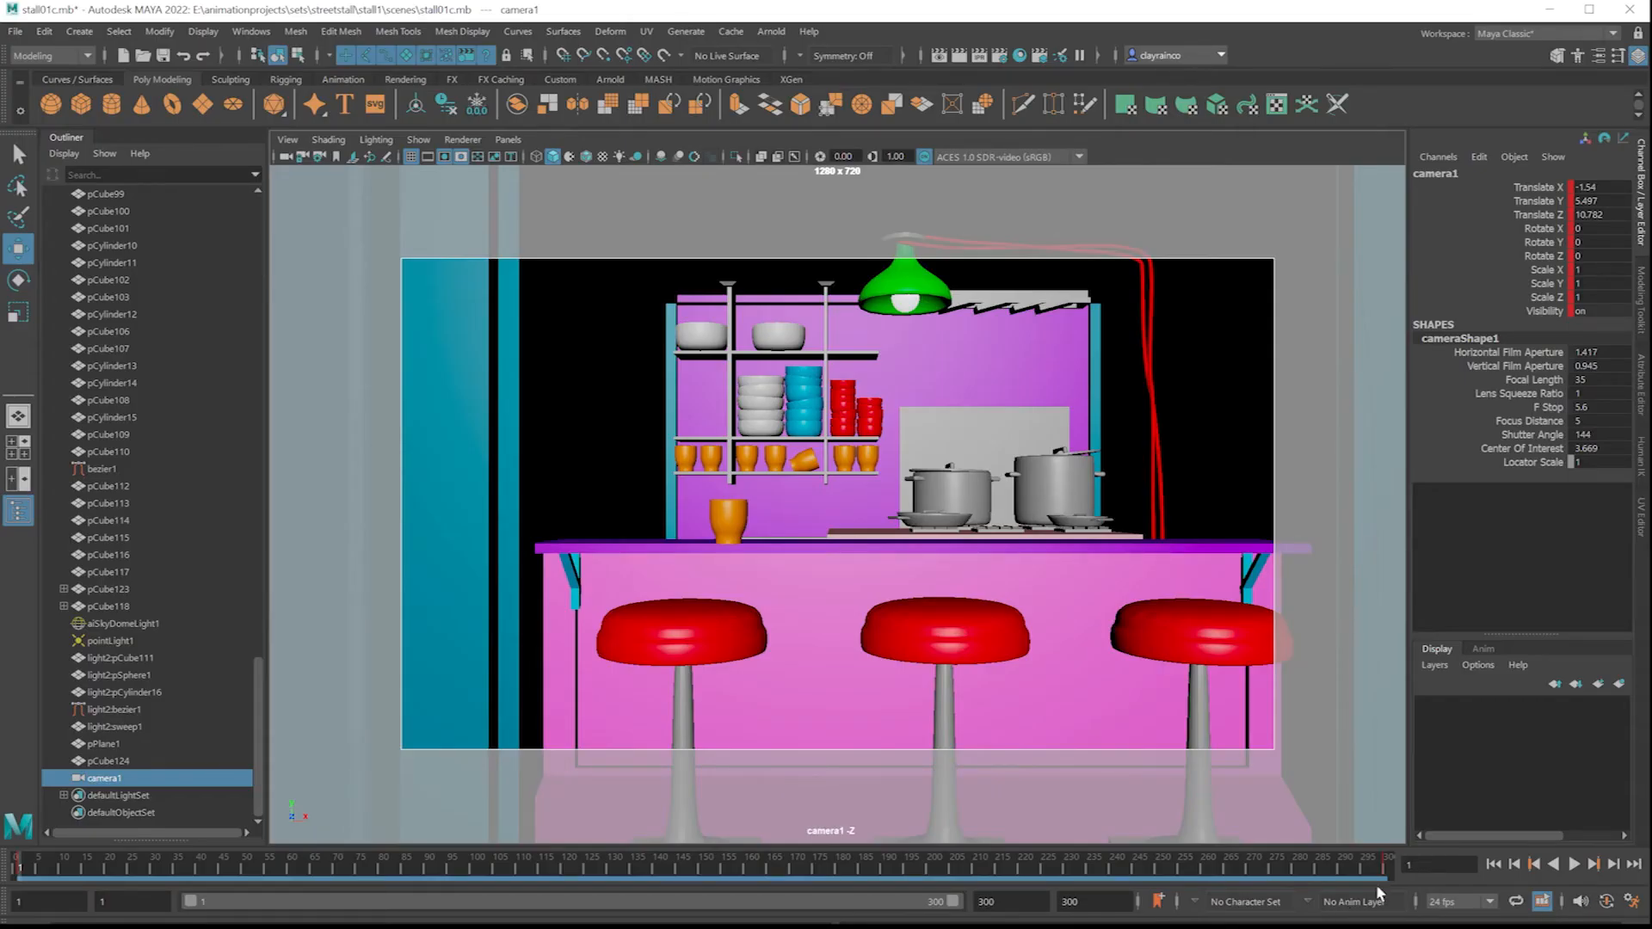
pyautogui.hotkey('alt', 'v')
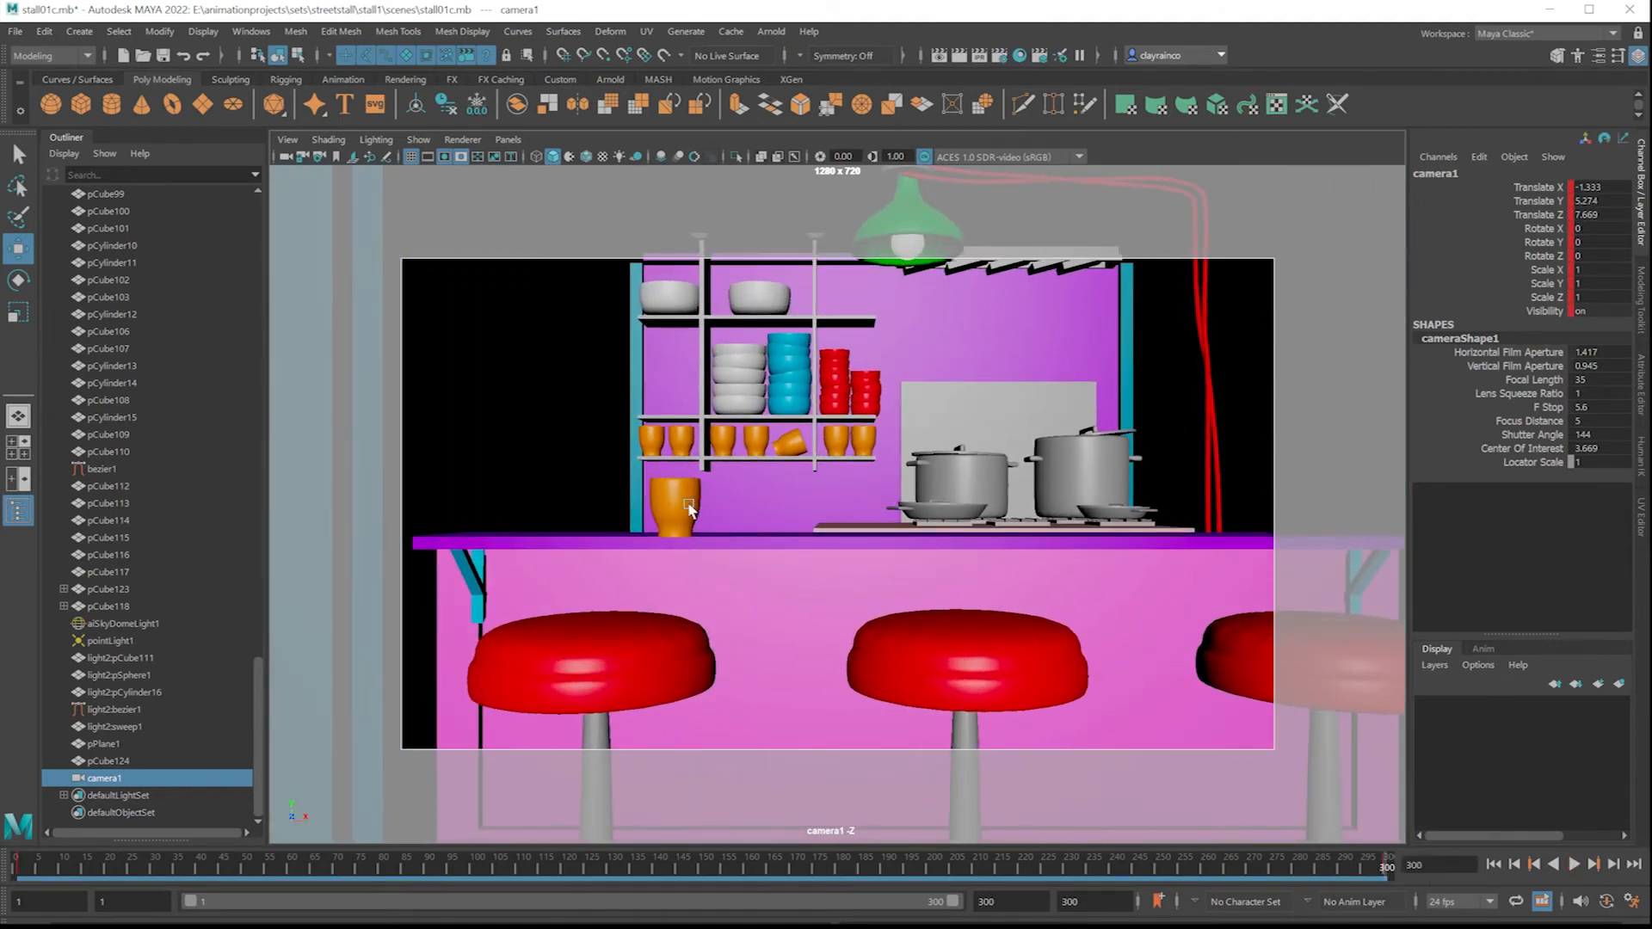
pyautogui.moveTo(704, 510)
pyautogui.keyDown('alt'); pyautogui.mouseDown(button='right')
pyautogui.moveTo(726, 515)
pyautogui.moveTo(710, 515)
pyautogui.mouseUp(button='right'); pyautogui.keyUp('alt')
pyautogui.keyDown('alt'); pyautogui.moveTo(709, 514); pyautogui.dragTo(774, 461, button='middle'); pyautogui.keyUp('alt')
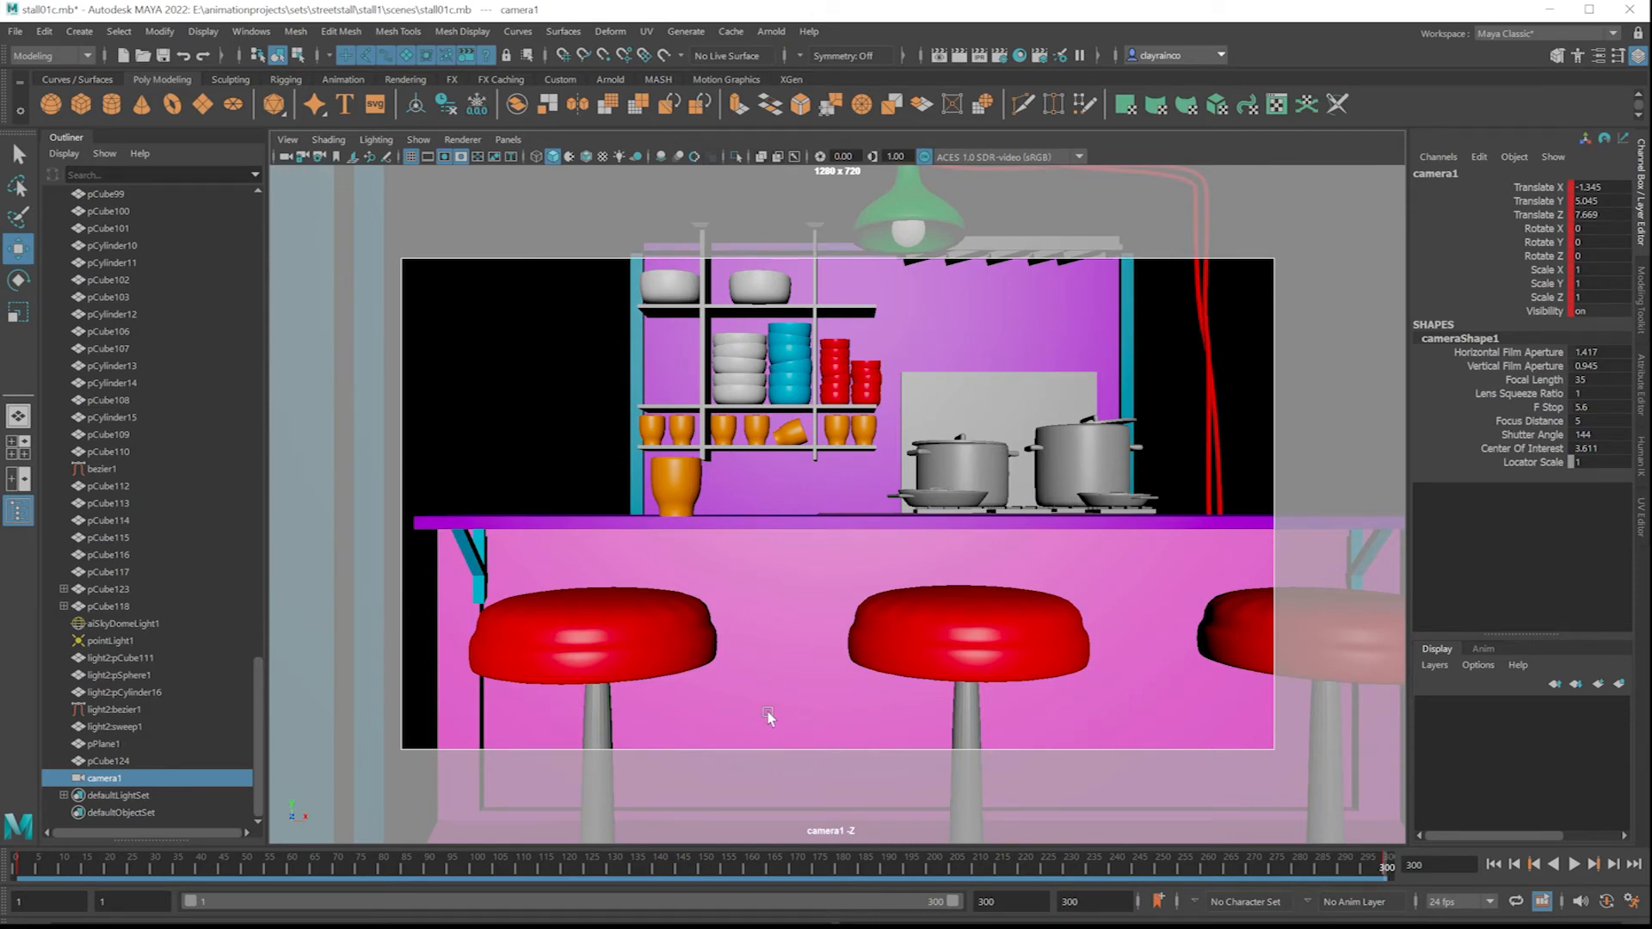
# Step: Select the orange cup on the counter, scrub the camera move, and keyframe the cup at frame 1
pyautogui.click(689, 478)
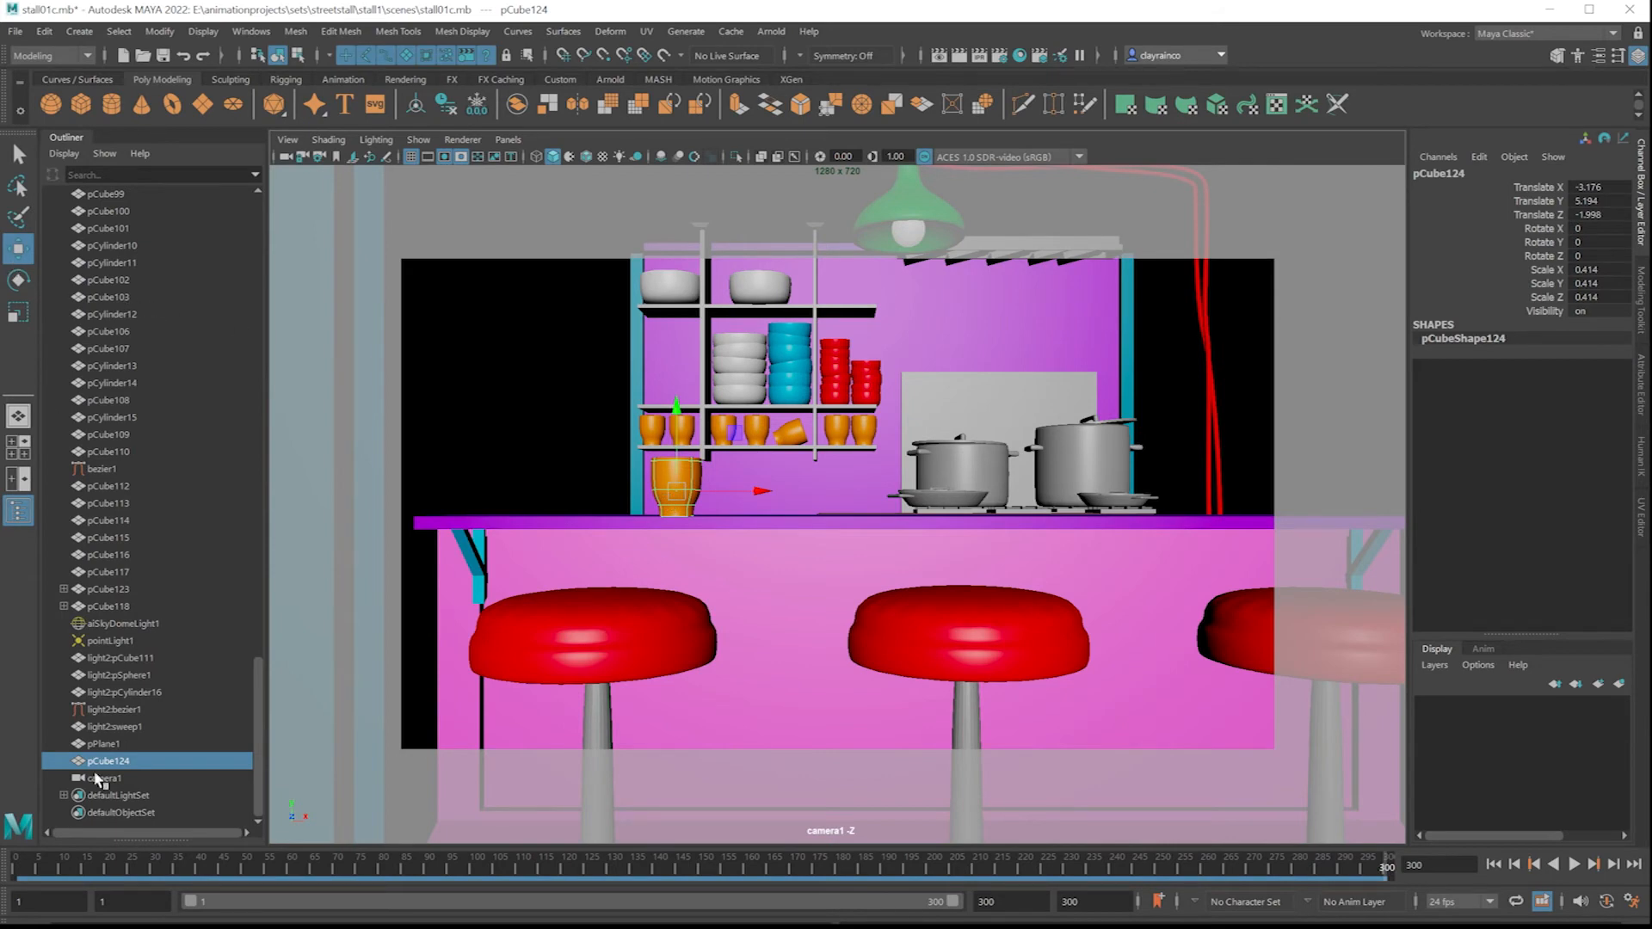
pyautogui.moveTo(39, 864)
pyautogui.mouseDown()
pyautogui.moveTo(154, 843)
pyautogui.moveTo(407, 841)
pyautogui.moveTo(733, 875)
pyautogui.moveTo(1387, 855)
pyautogui.moveTo(872, 839)
pyautogui.moveTo(745, 876)
pyautogui.mouseUp()
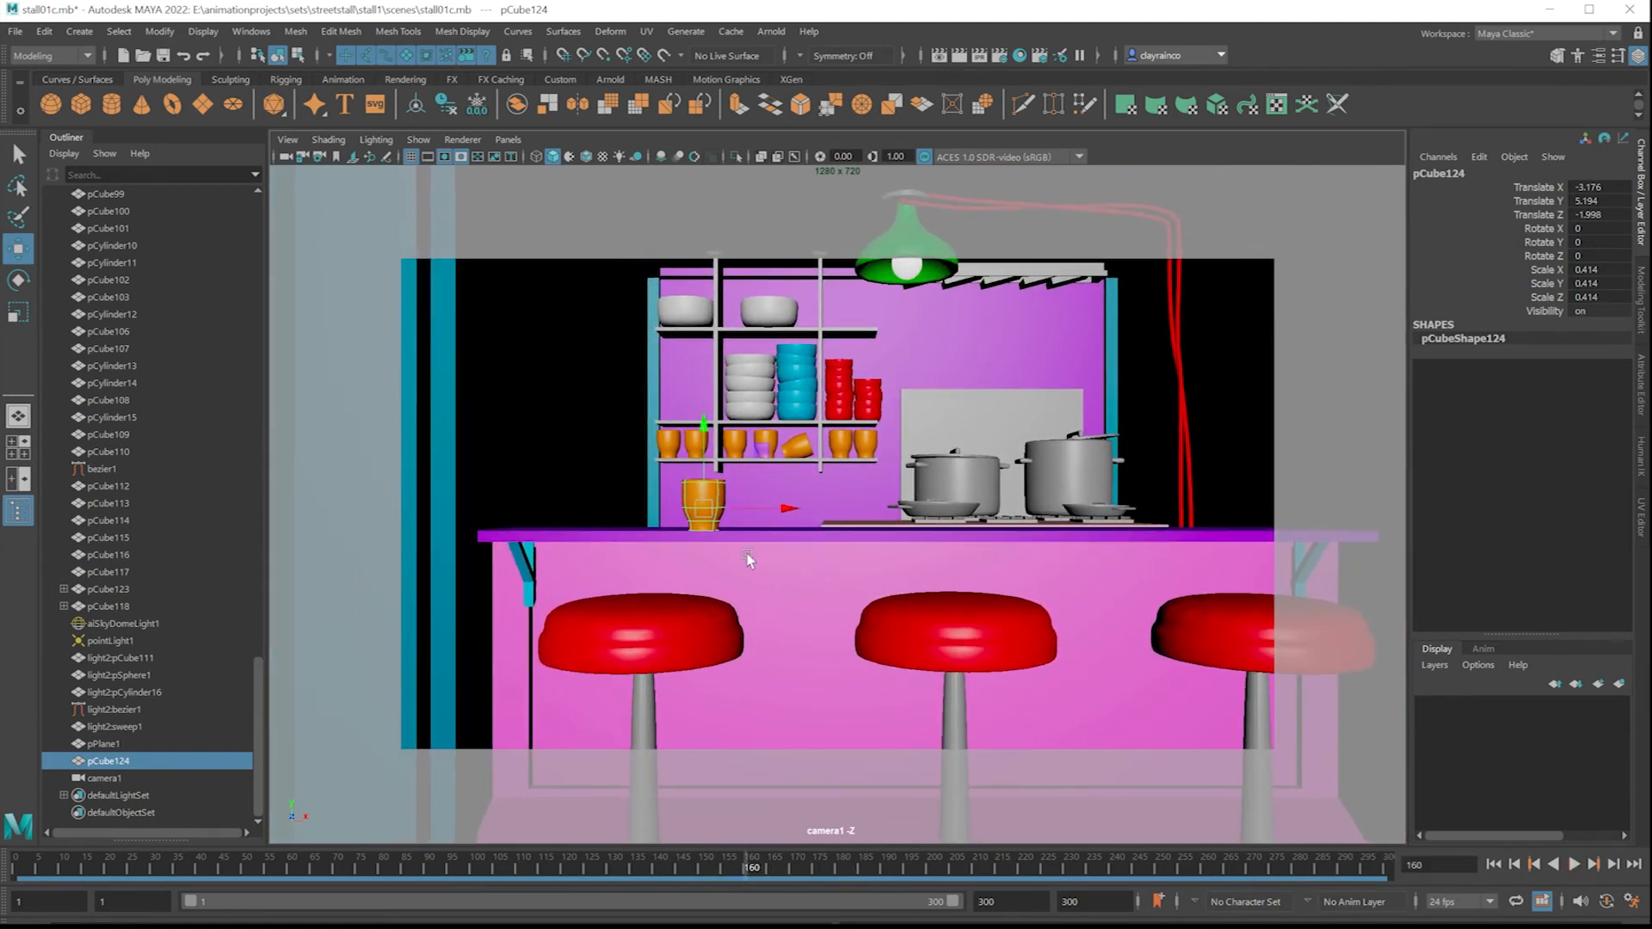
pyautogui.moveTo(716, 863); pyautogui.dragTo(4, 867)
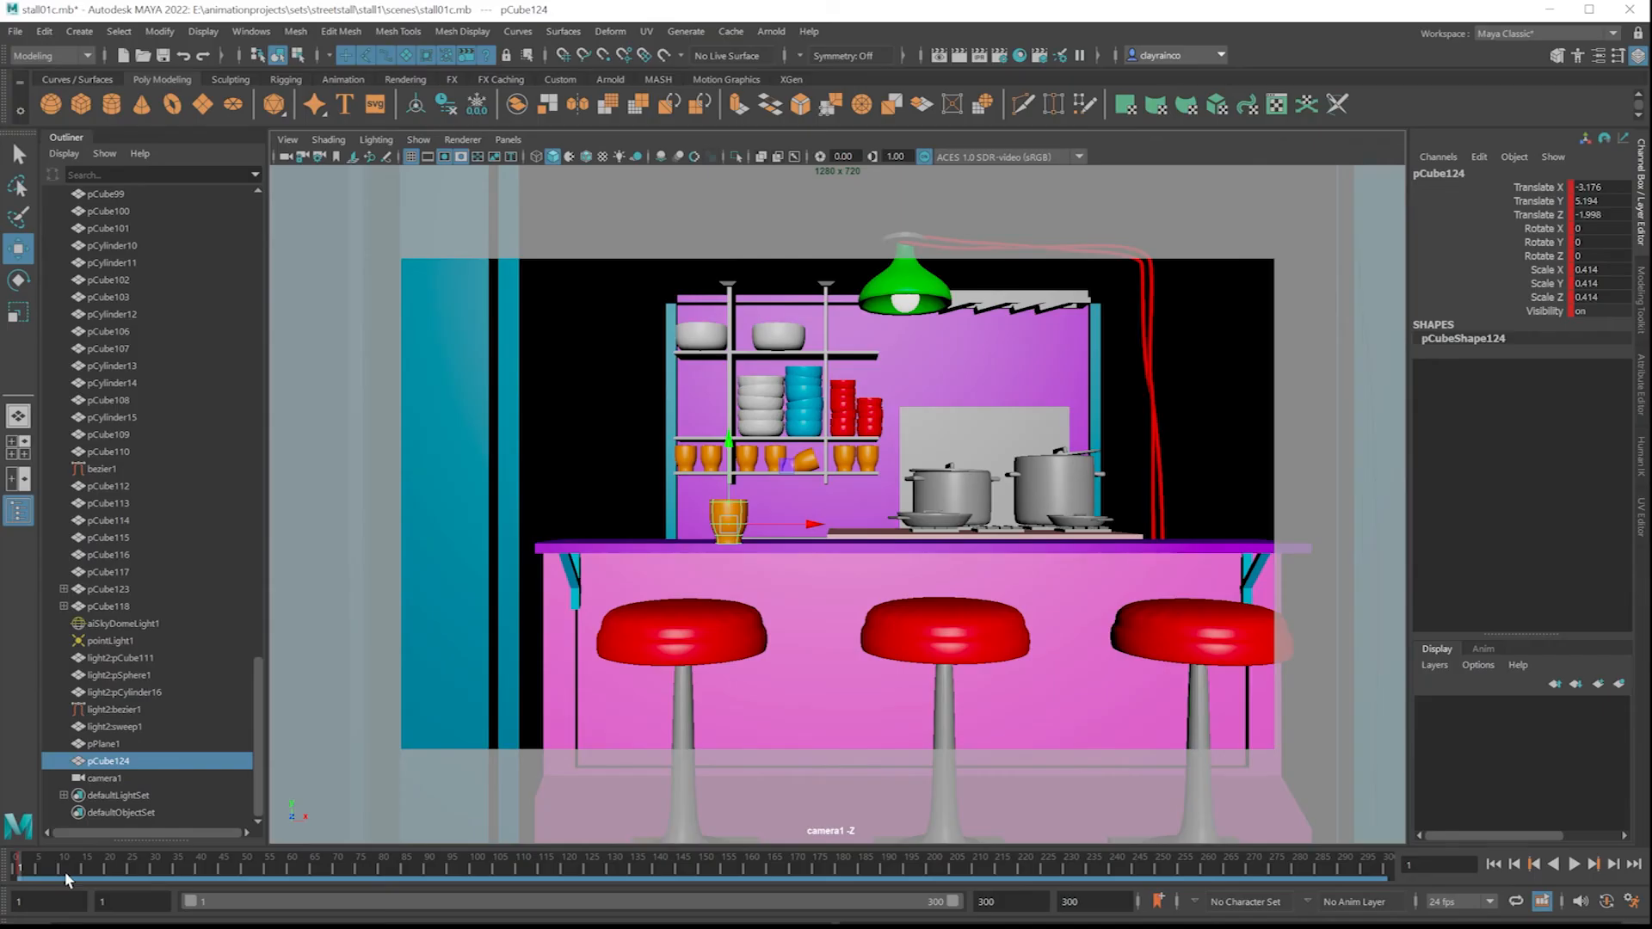
# Step: Play and stop the animation, and move the orange cup off the counter down to the floor to animate its fall
pyautogui.hotkey('alt', 'v')
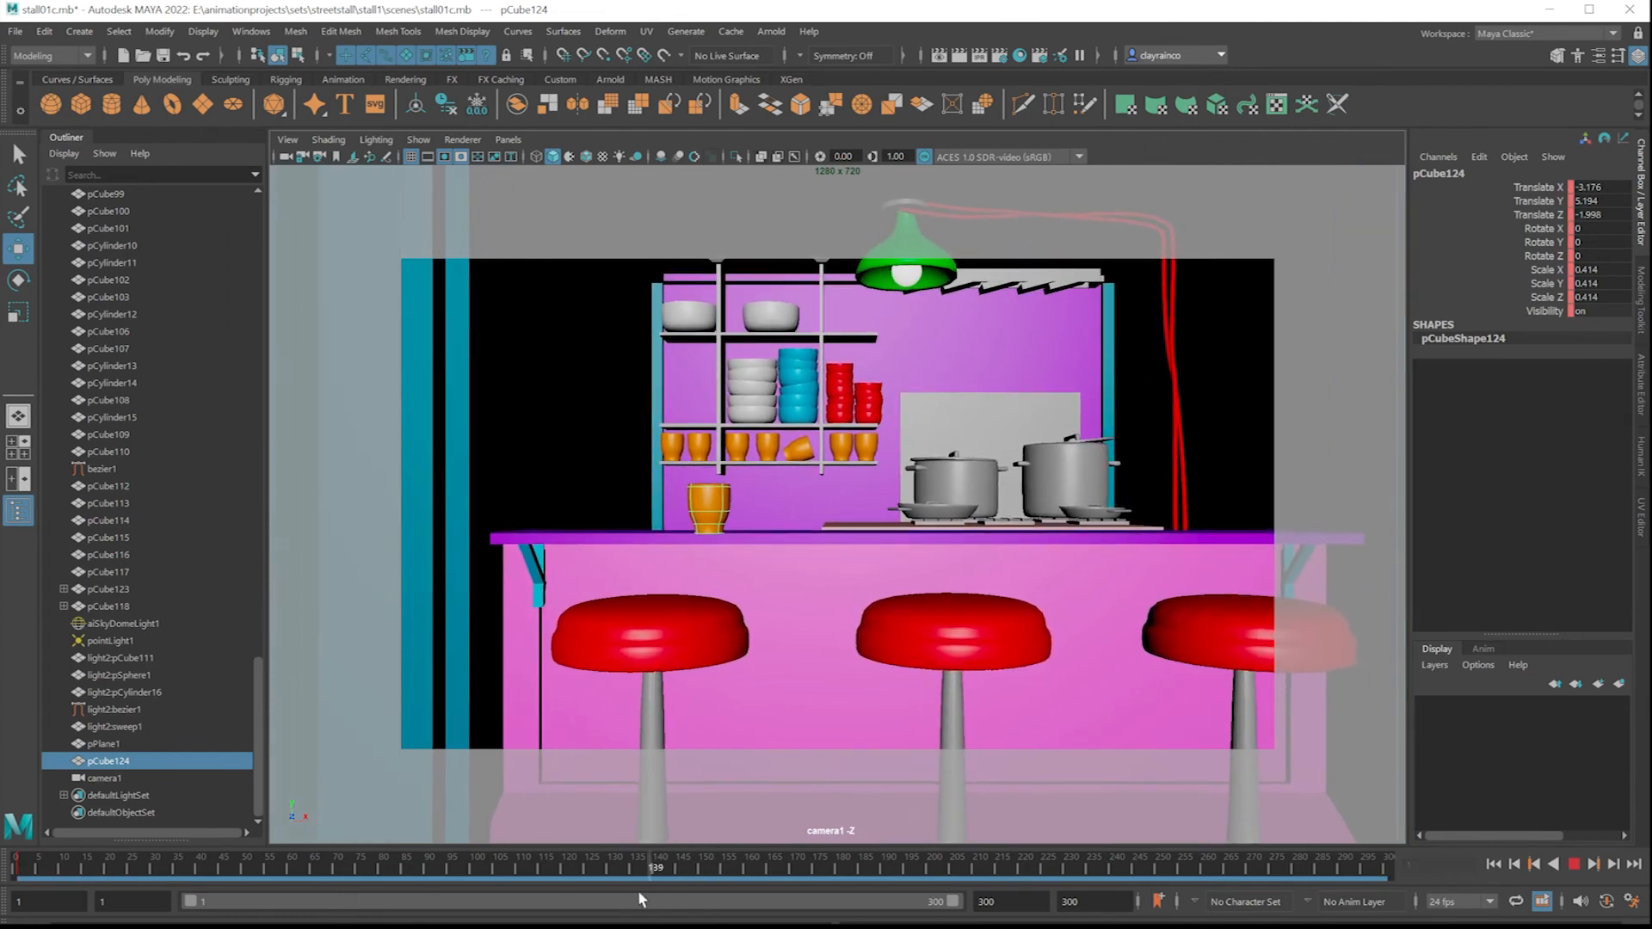
pyautogui.press('Escape')
pyautogui.moveTo(716, 513); pyautogui.dragTo(819, 809)
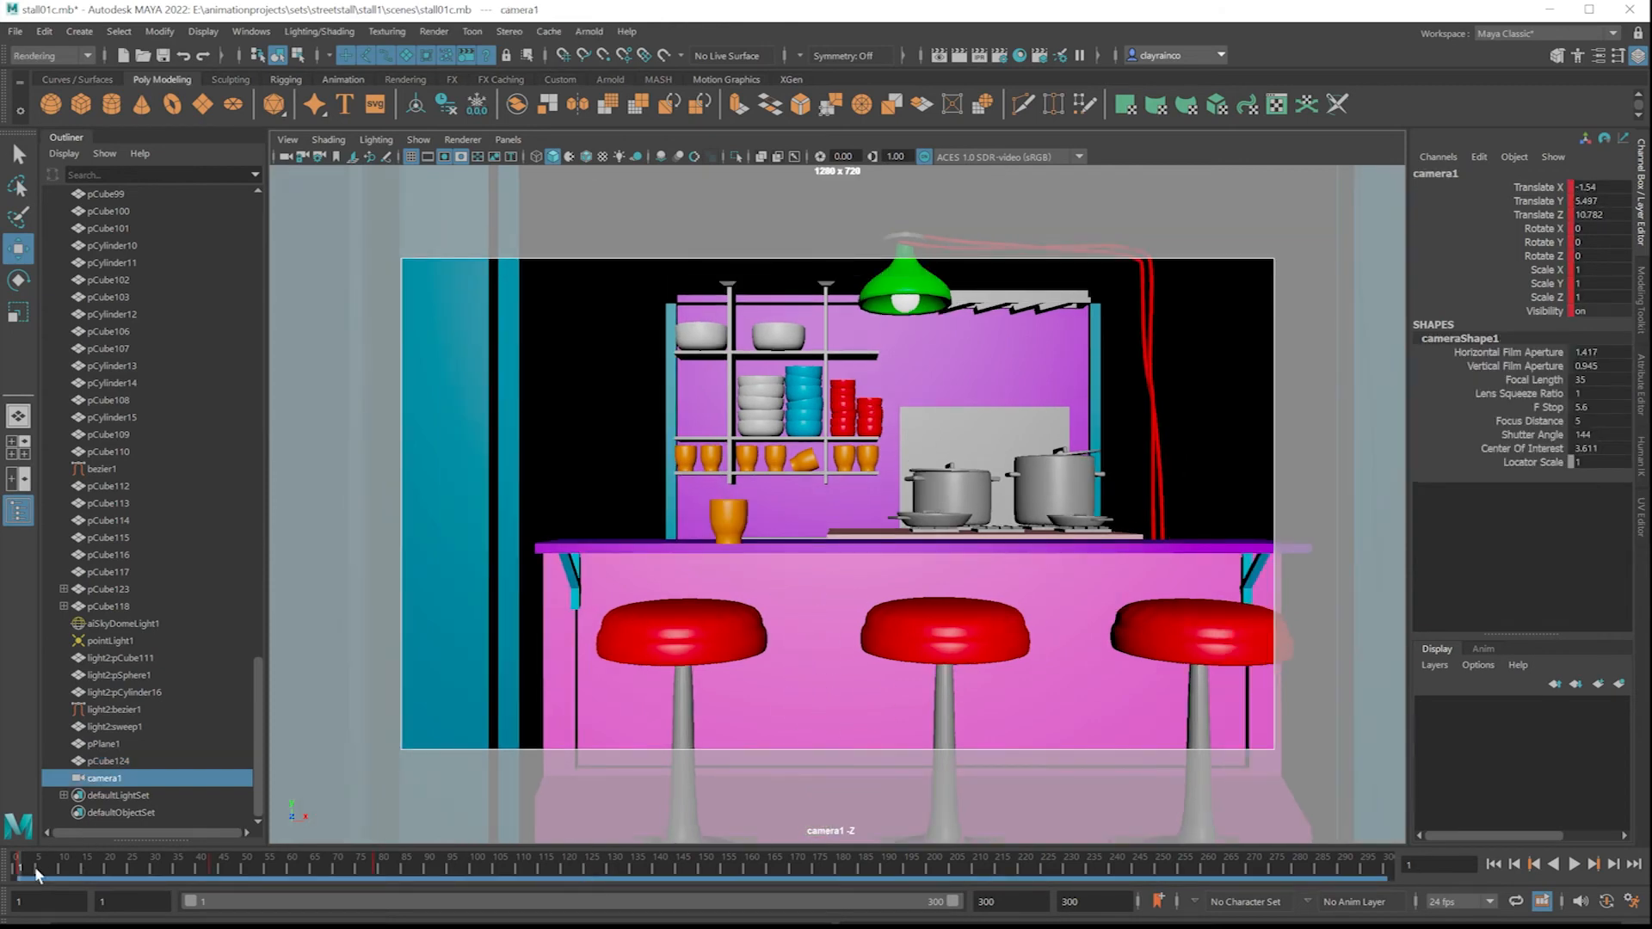
# Step: Scrub and play the animation from frame 1 to check the falling cup against the camera move
pyautogui.moveTo(34, 866); pyautogui.dragTo(424, 876)
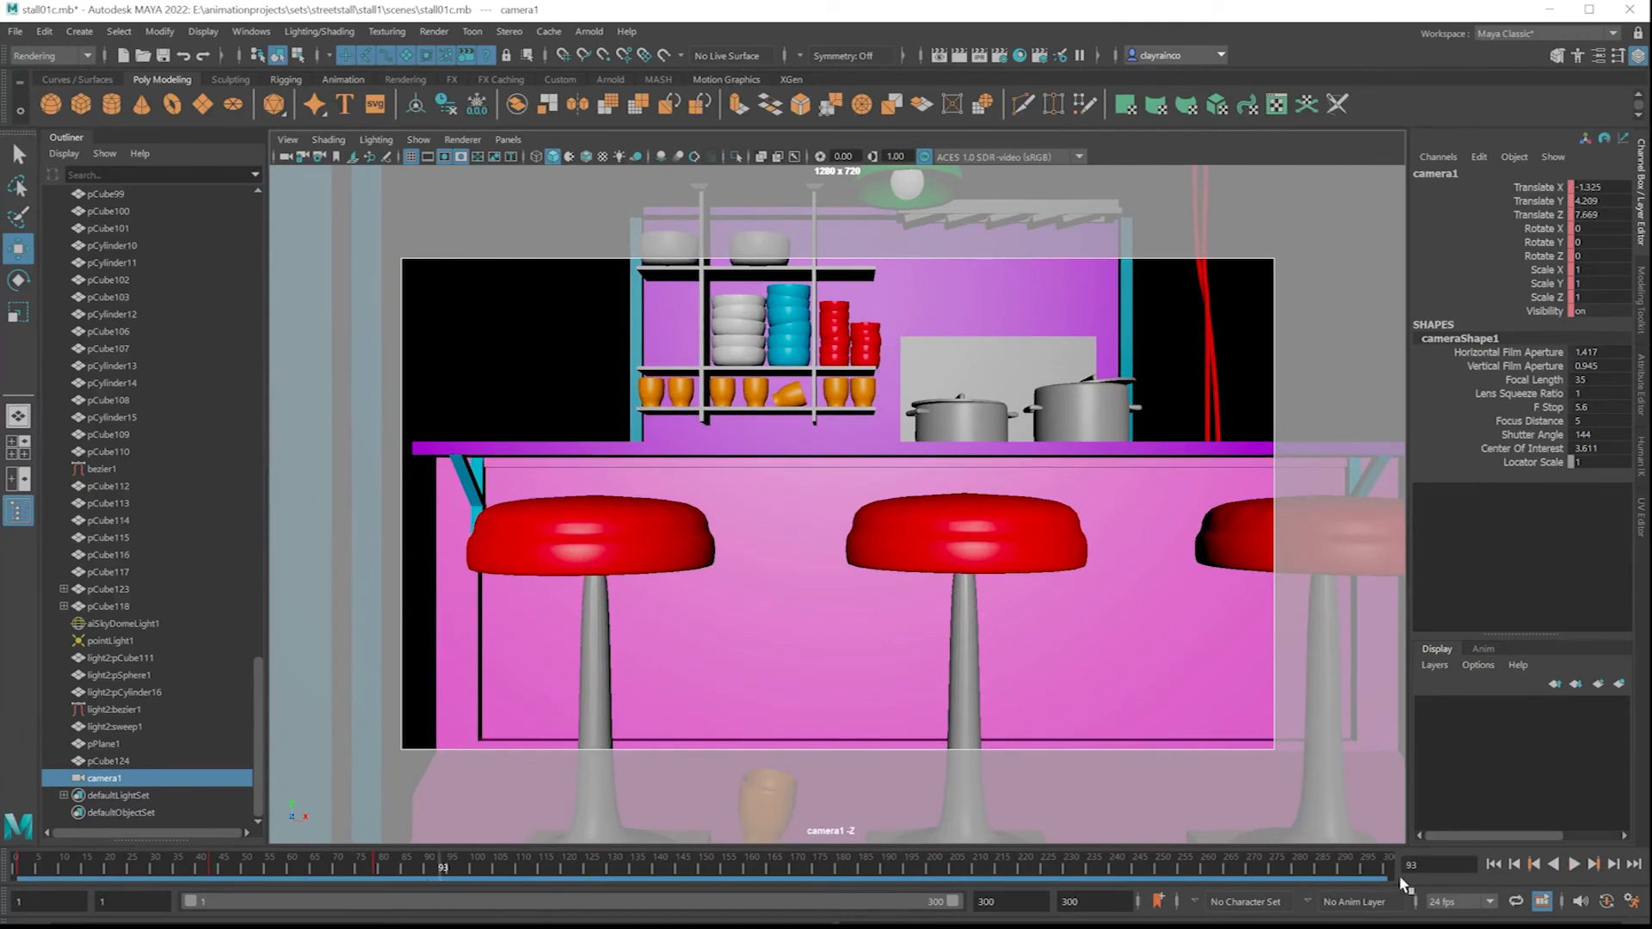
pyautogui.click(1574, 865)
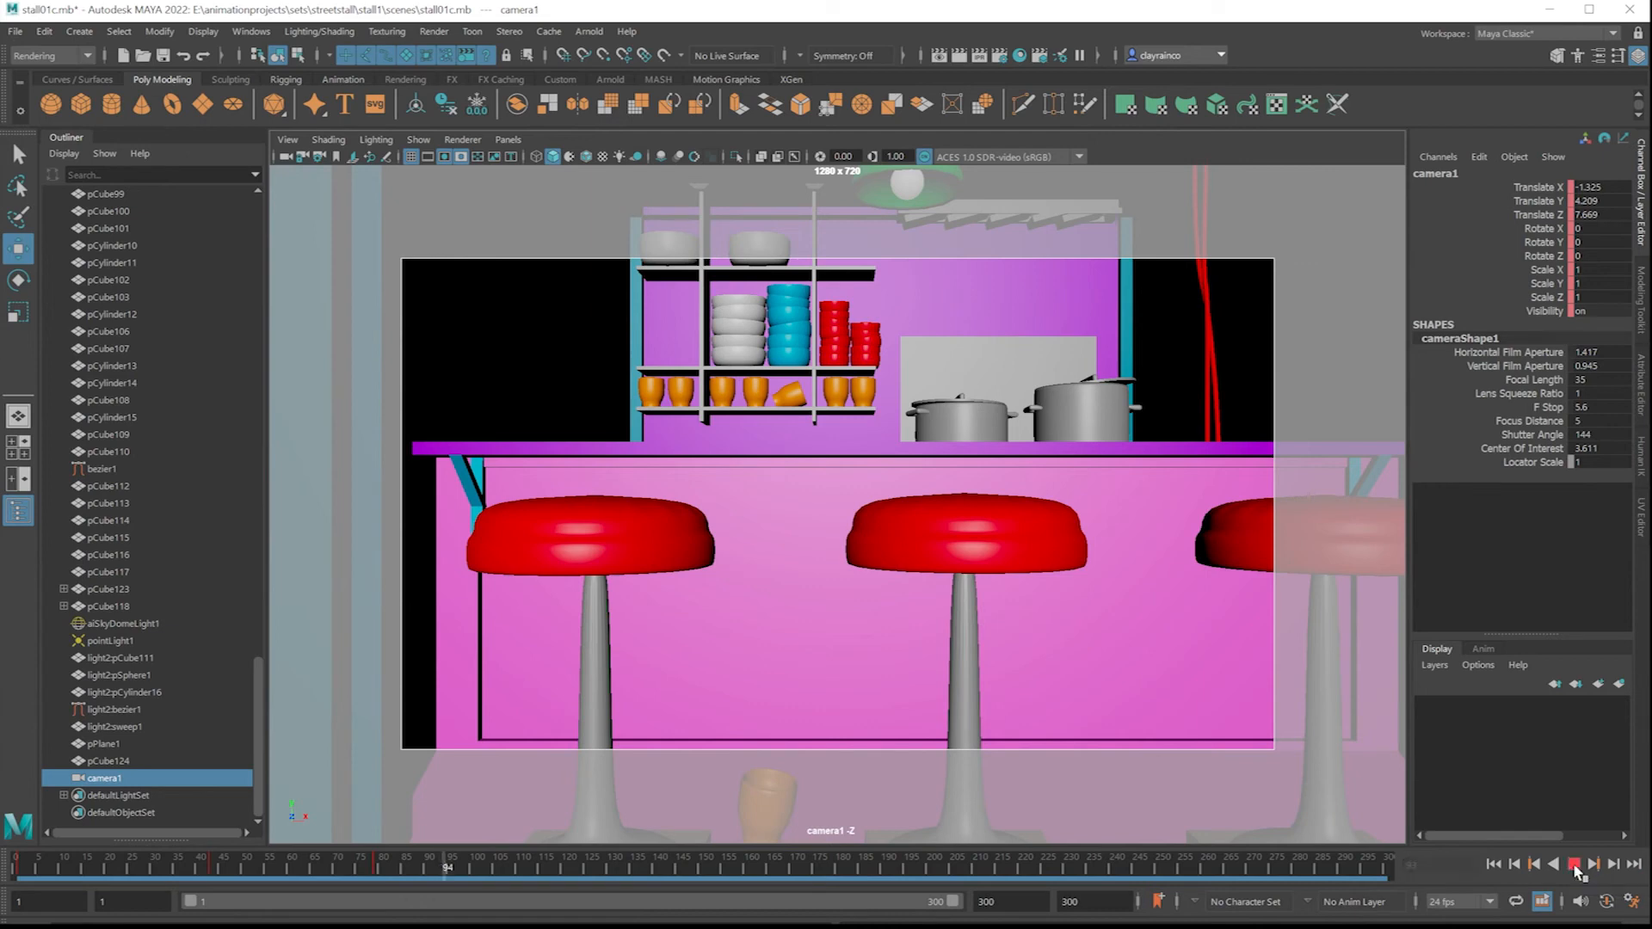
pyautogui.click(1575, 865)
pyautogui.moveTo(400, 872); pyautogui.dragTo(19, 870)
pyautogui.click(1575, 865)
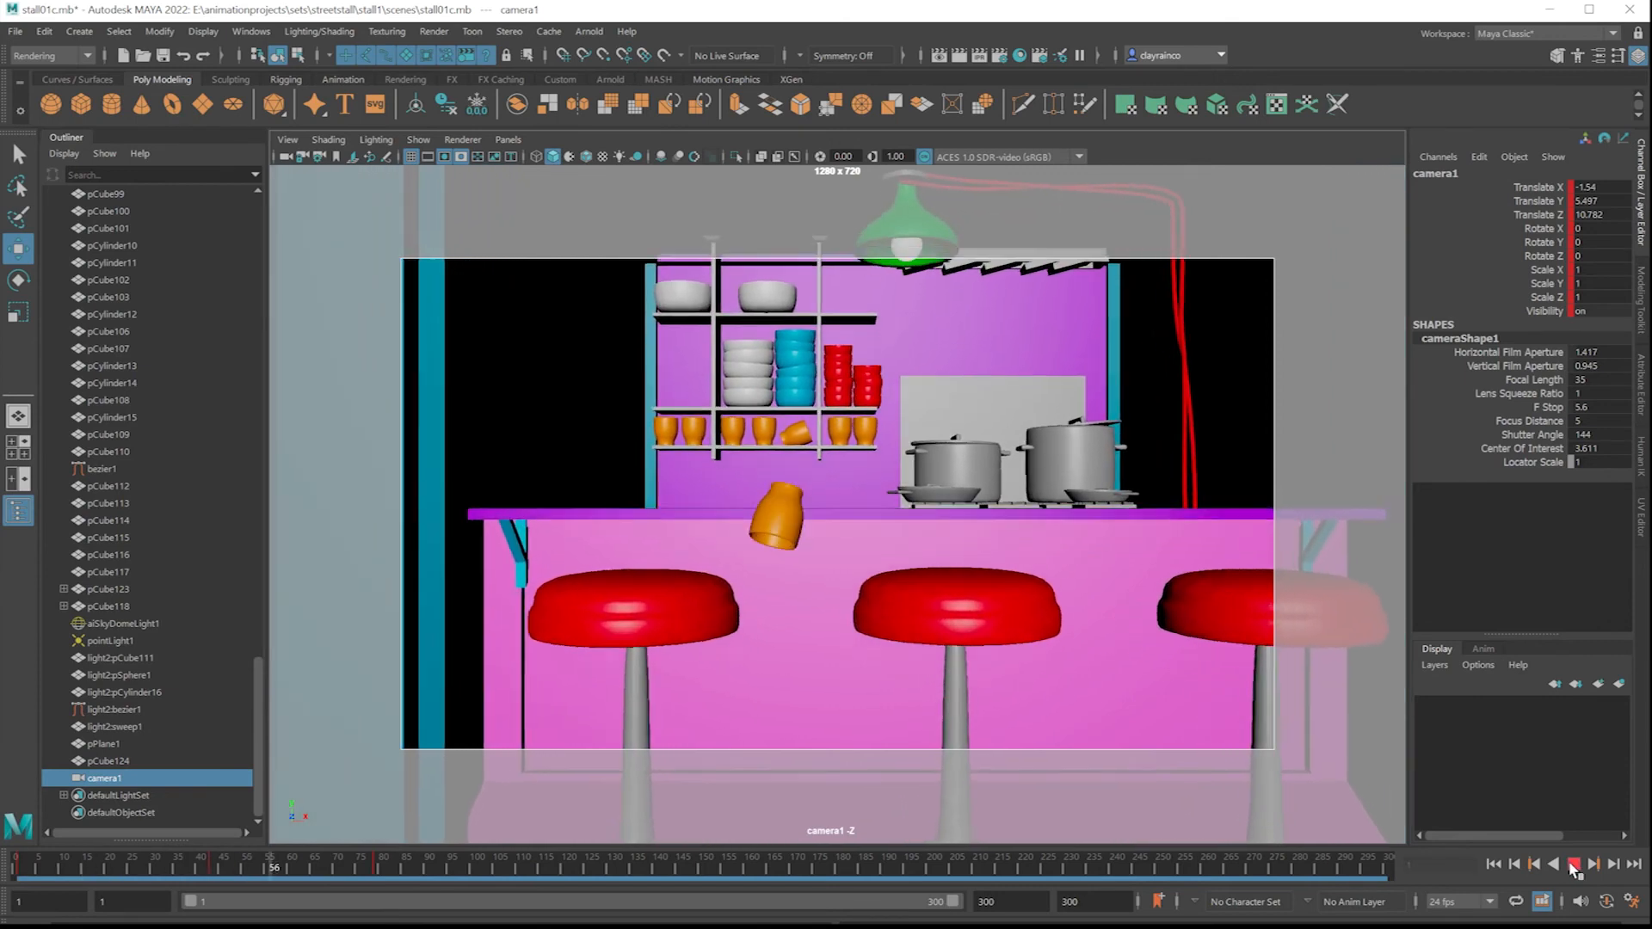
pyautogui.click(1575, 865)
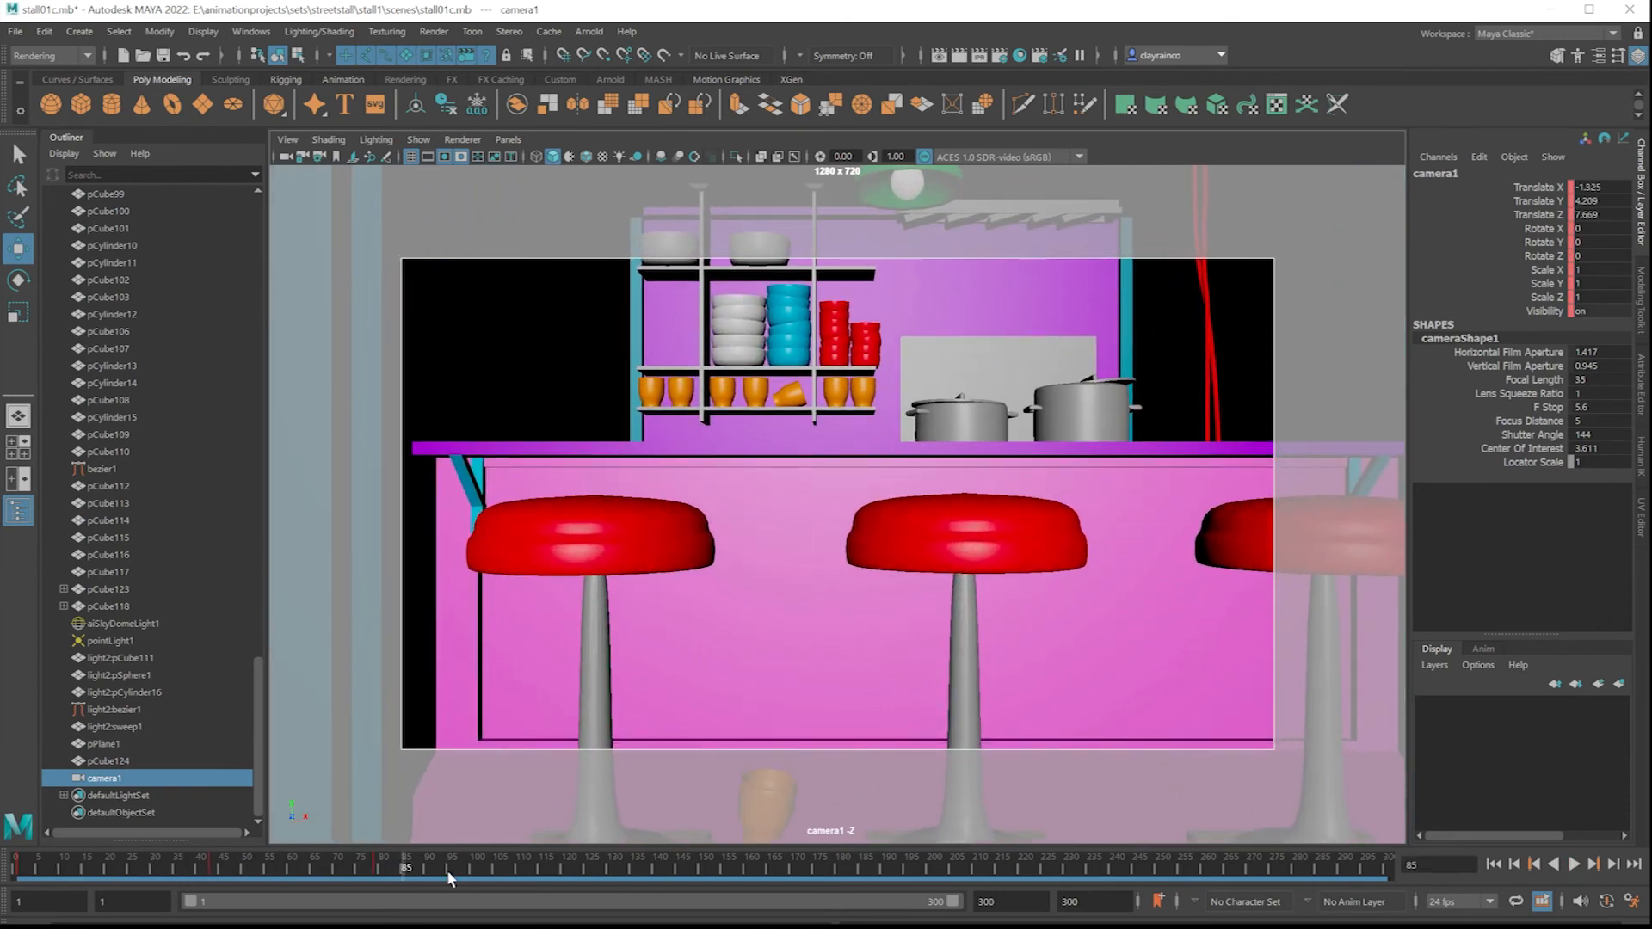
pyautogui.moveTo(447, 878); pyautogui.dragTo(10, 869)
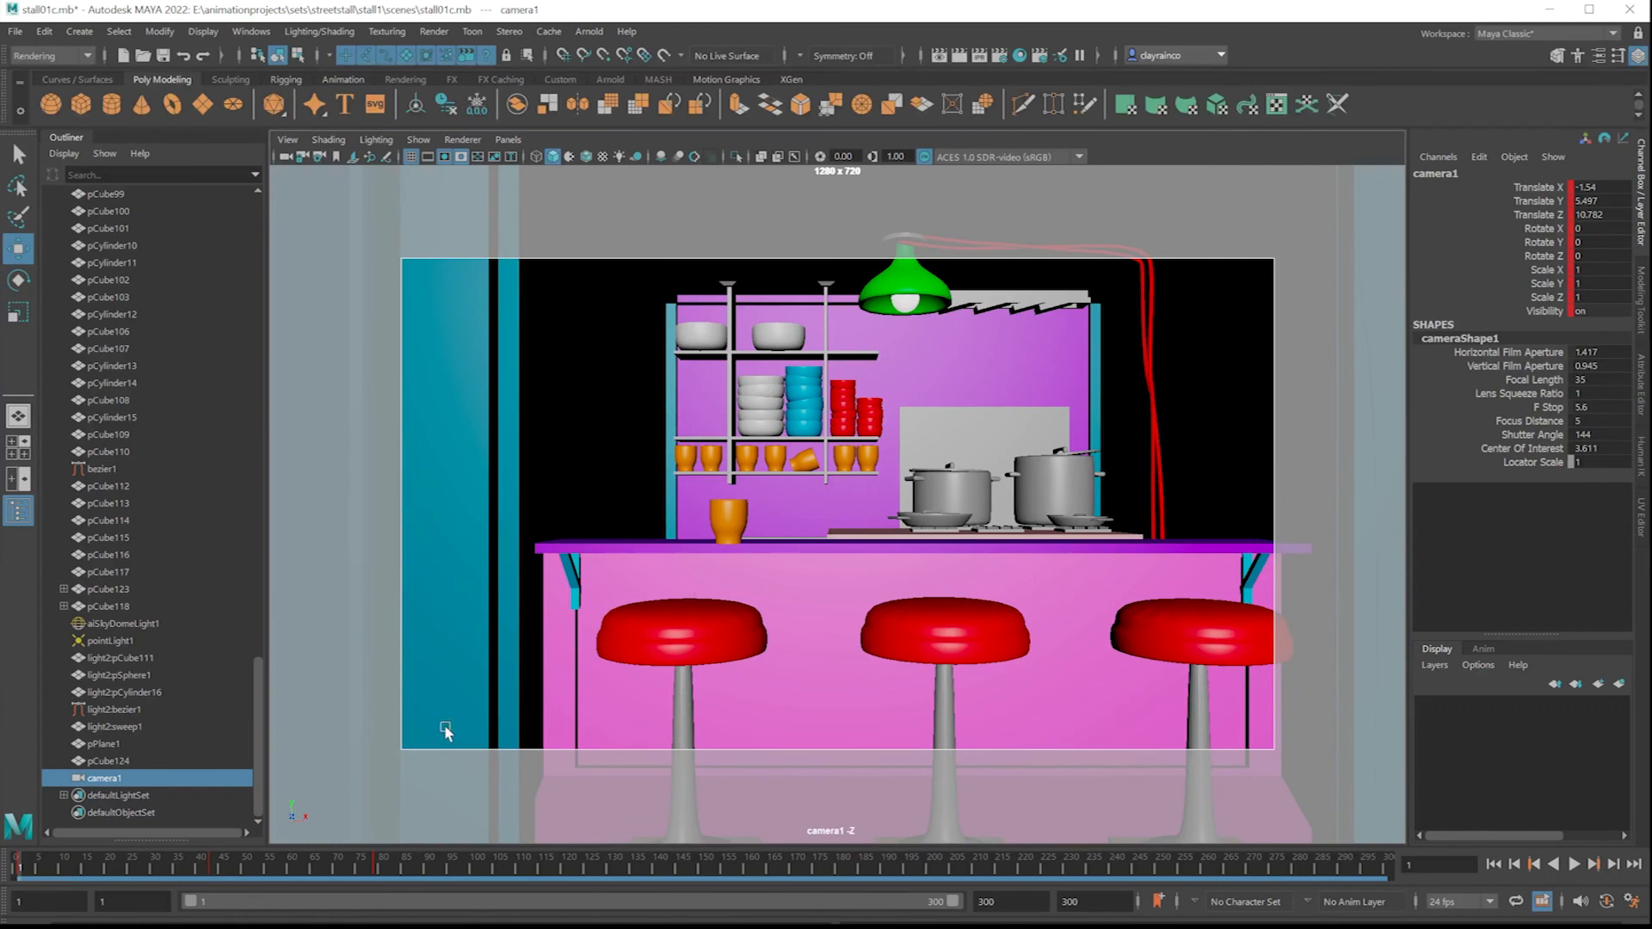
pyautogui.hotkey('alt', 'v')
# Step: Select the orange cup's keys between frames 38 and 88 and shift them about four frames earlier
pyautogui.moveTo(327, 854)
pyautogui.mouseDown()
pyautogui.moveTo(285, 852)
pyautogui.moveTo(328, 852)
pyautogui.mouseUp()
pyautogui.click(770, 654)
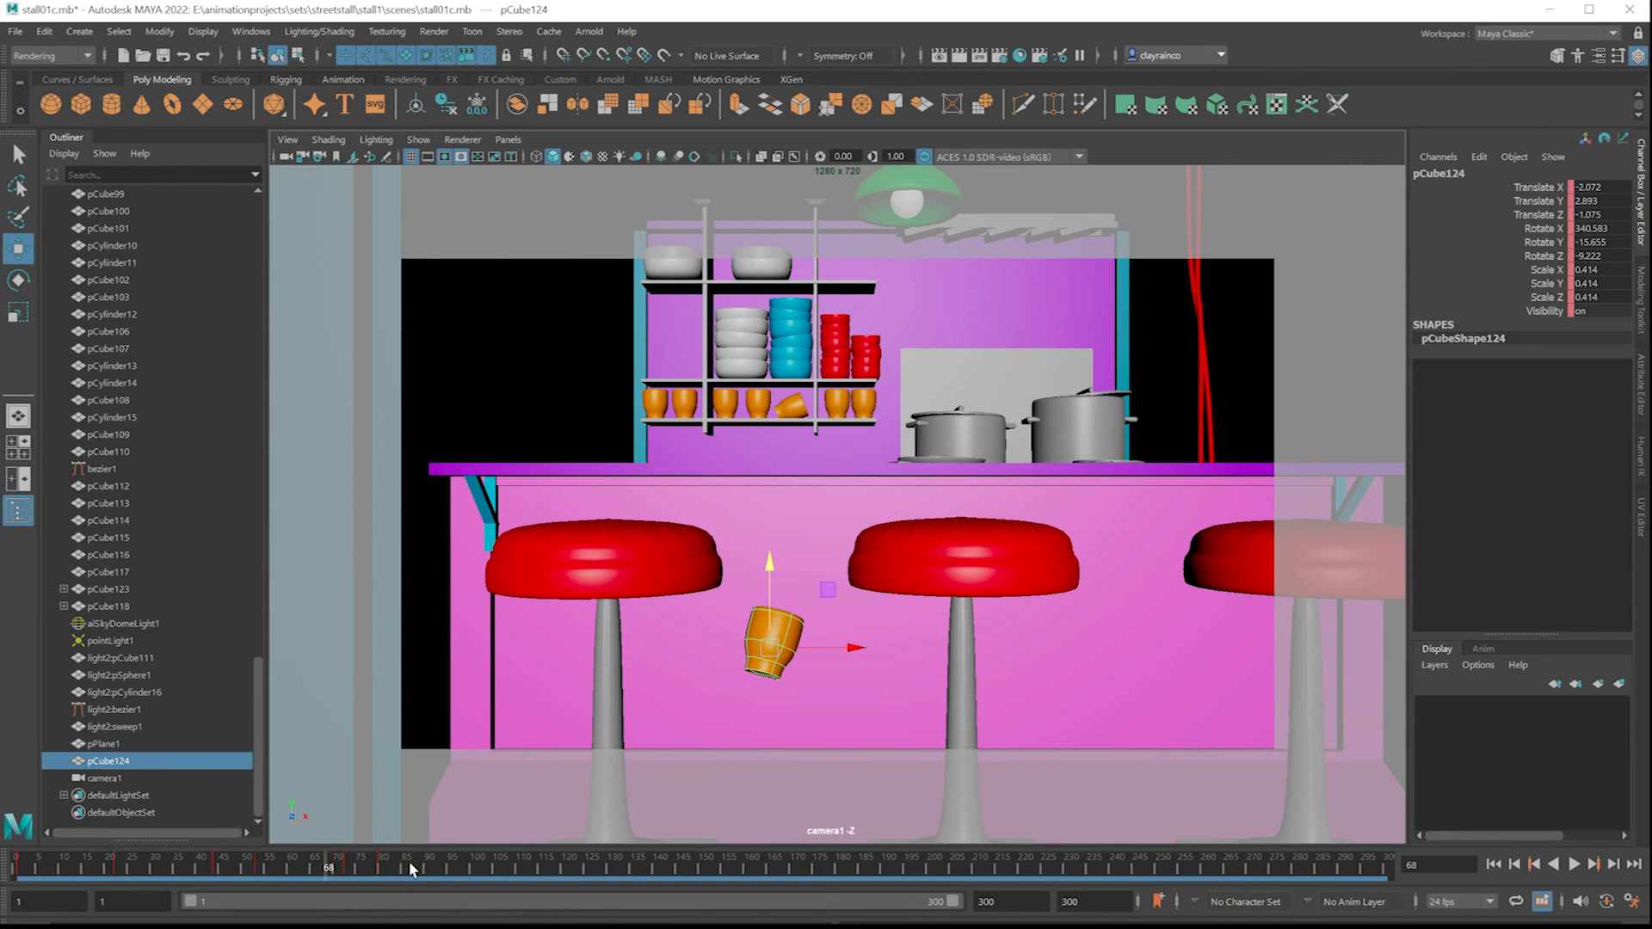
pyautogui.keyDown('shift'); pyautogui.moveTo(417, 869); pyautogui.dragTo(188, 872); pyautogui.keyUp('shift')
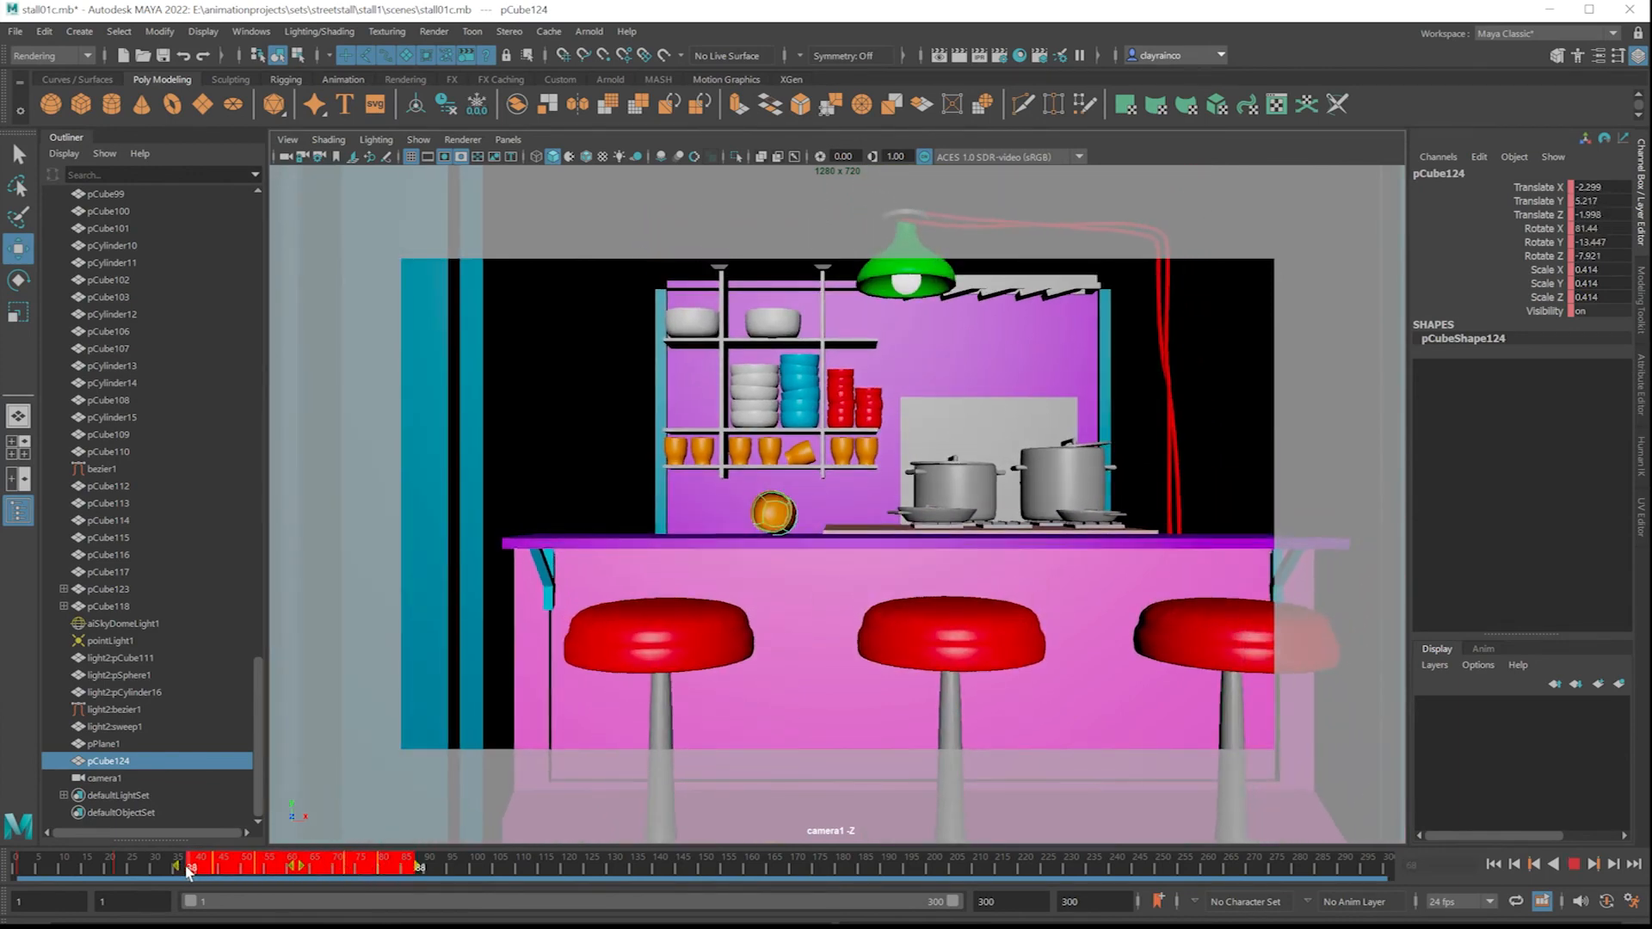
pyautogui.moveTo(303, 872); pyautogui.dragTo(300, 872)
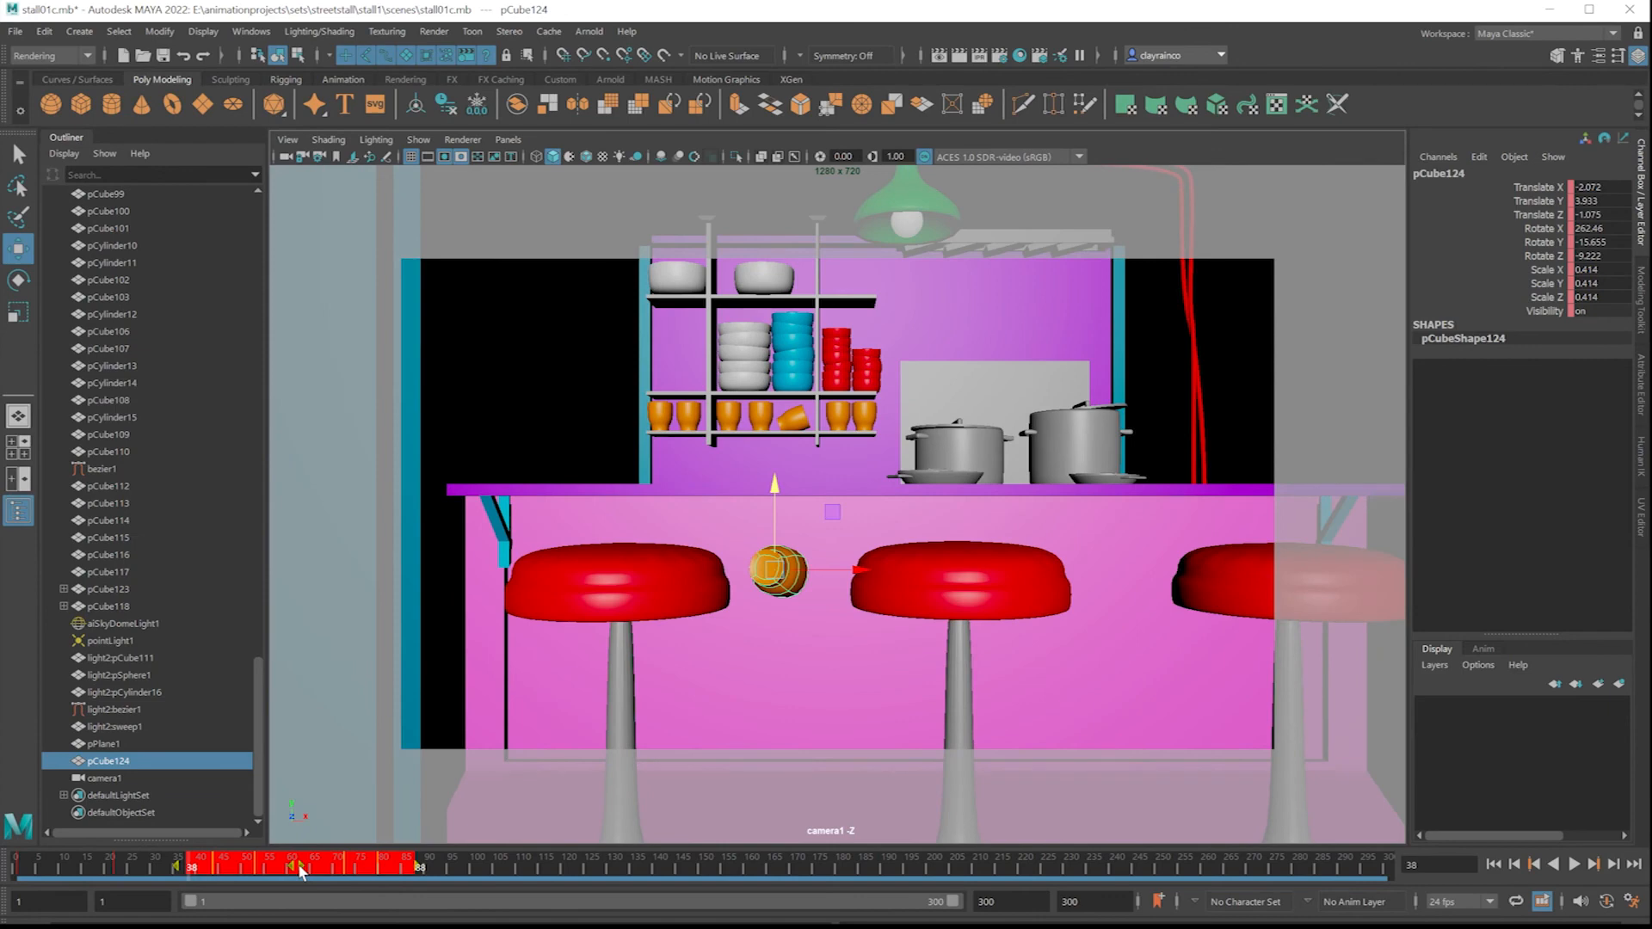
pyautogui.moveTo(299, 872); pyautogui.dragTo(281, 875)
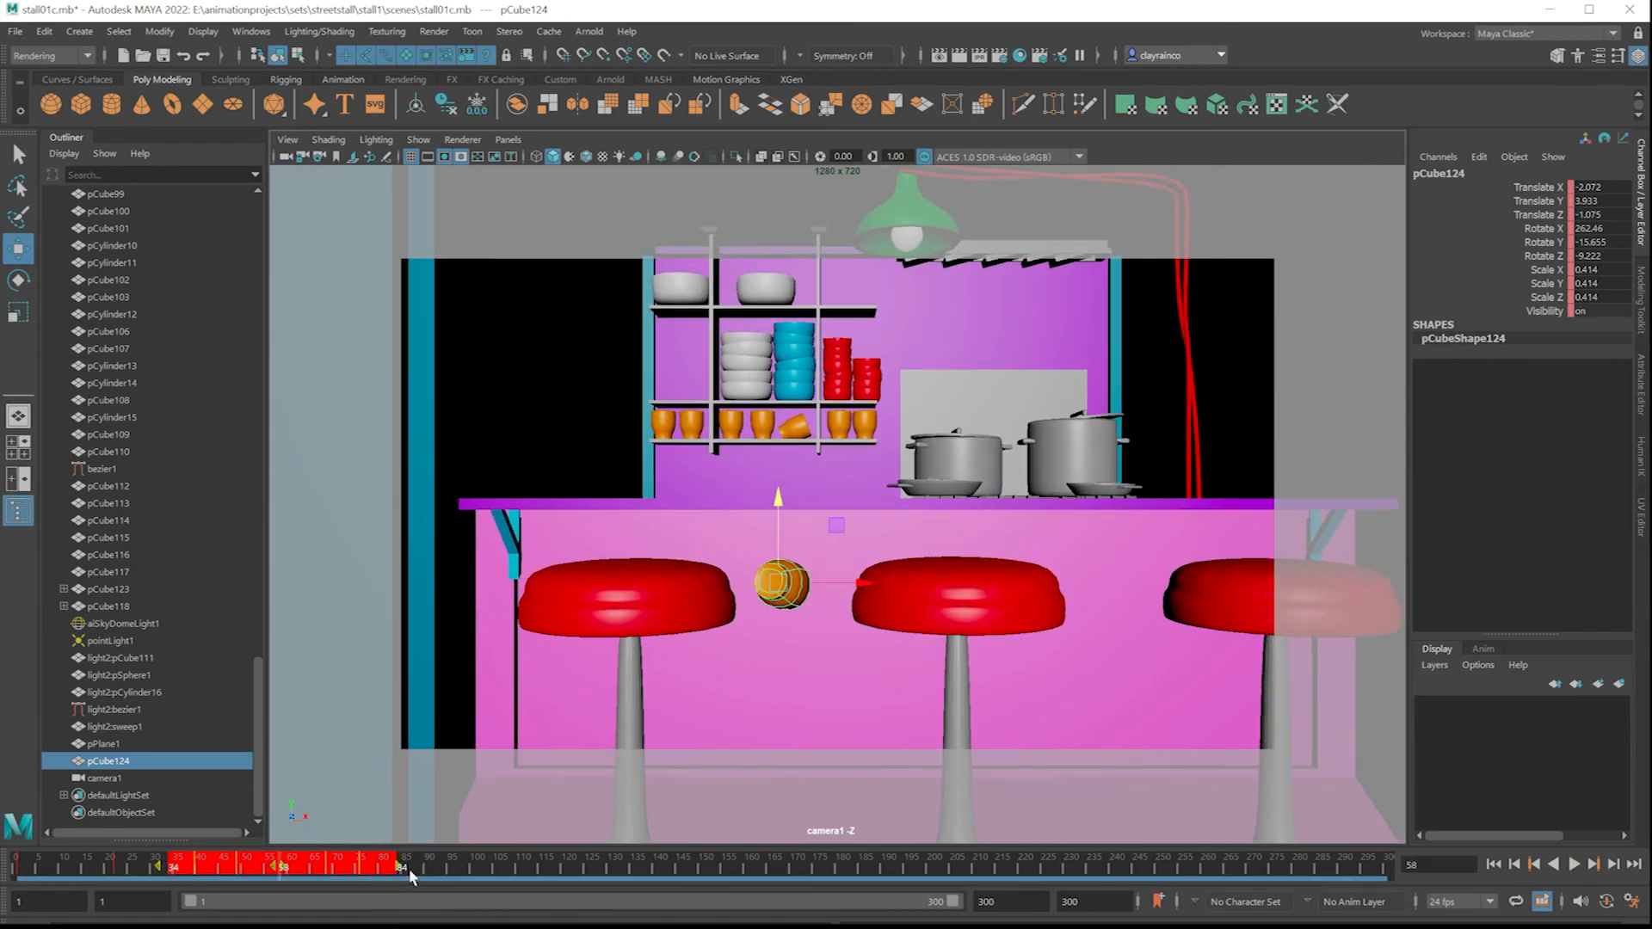
# Step: Select the cup's fall keys from frame 42 to 83, shift them slightly earlier, and scrub to check the timing
pyautogui.click(420, 874)
pyautogui.keyDown('shift'); pyautogui.moveTo(396, 867); pyautogui.dragTo(177, 862); pyautogui.keyUp('shift')
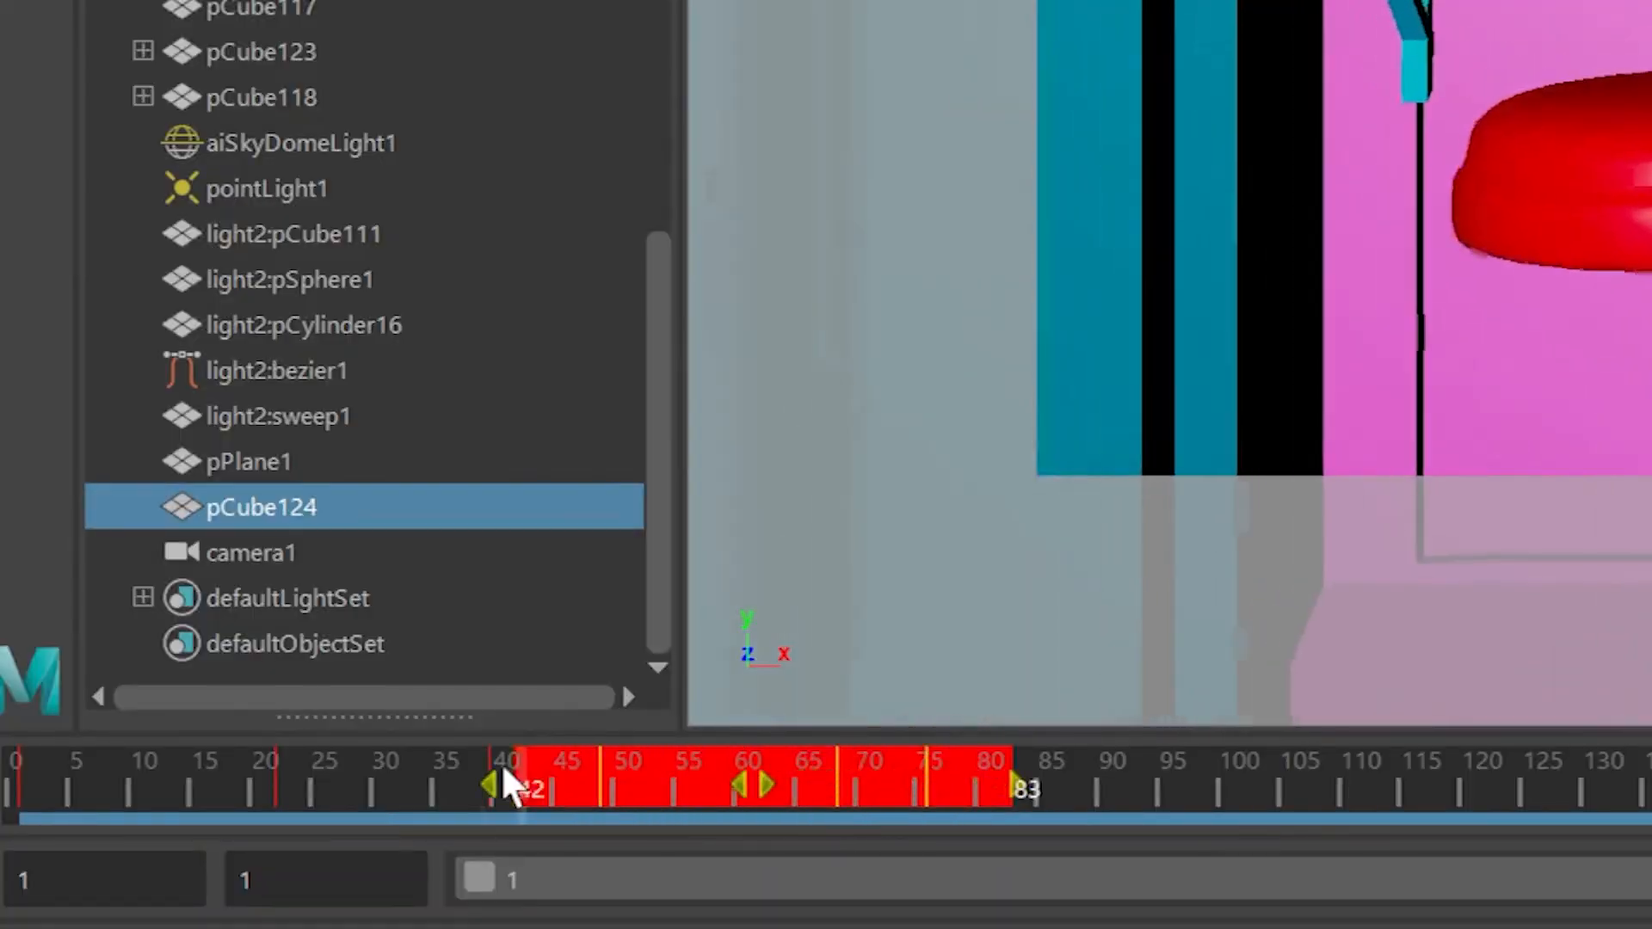
pyautogui.moveTo(724, 780); pyautogui.dragTo(694, 793)
pyautogui.click(1092, 785)
pyautogui.moveTo(1077, 782); pyautogui.dragTo(366, 701)
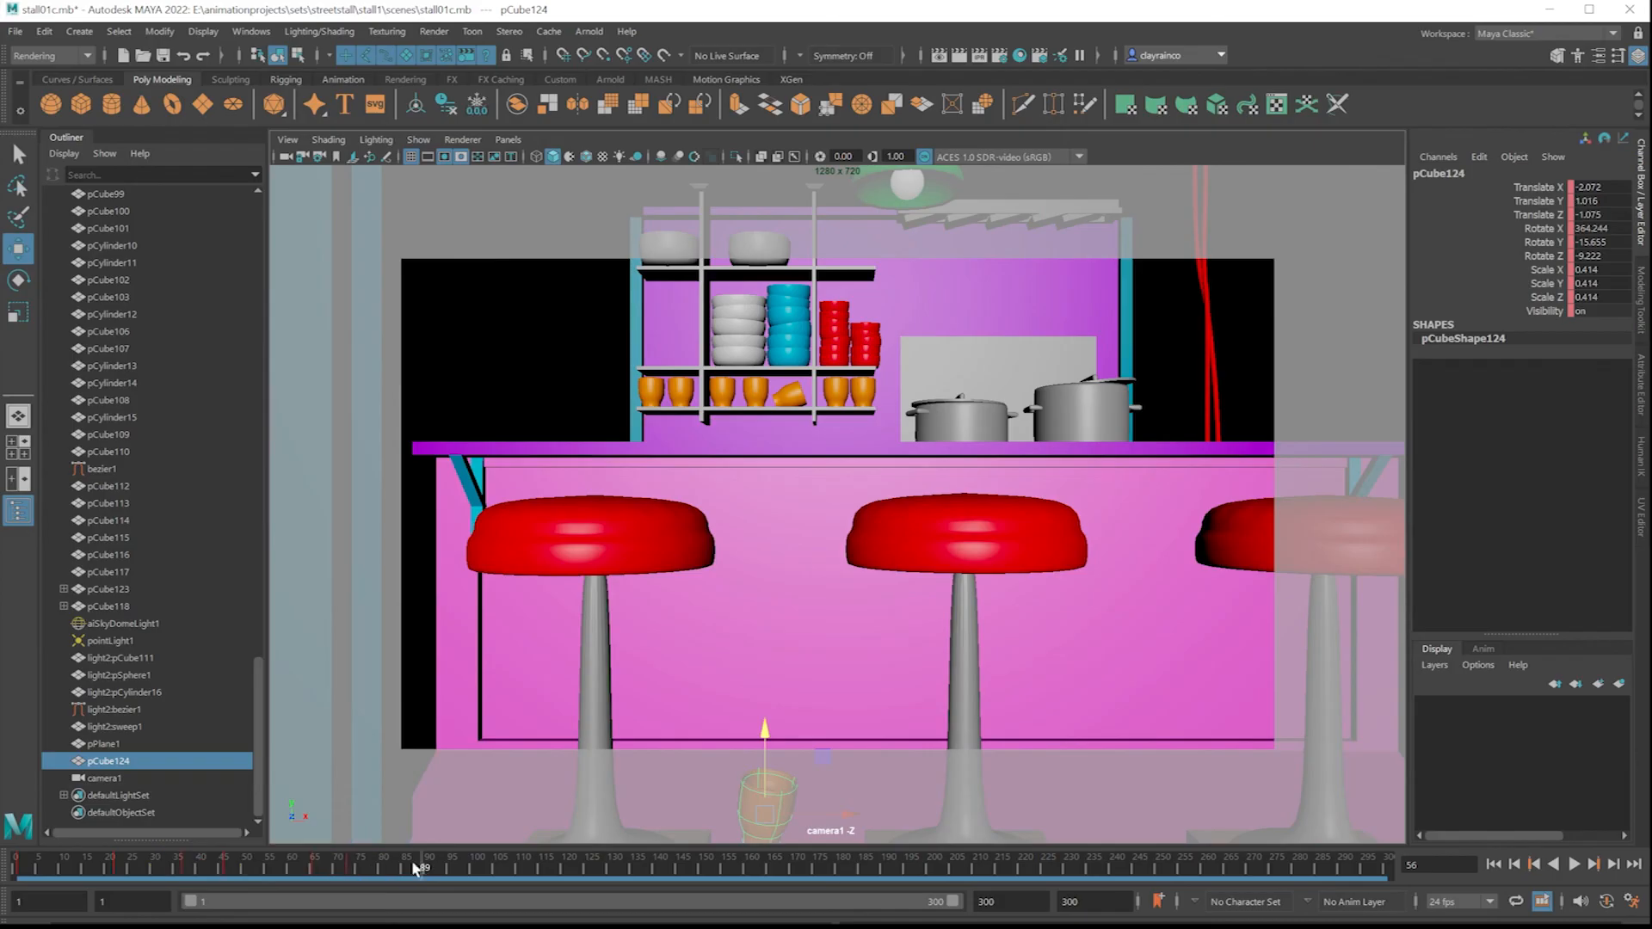
# Step: Play the animation from the first frame to check the retimed cup fall
pyautogui.moveTo(149, 837); pyautogui.dragTo(3, 834)
pyautogui.click(1574, 866)
pyautogui.click(1574, 865)
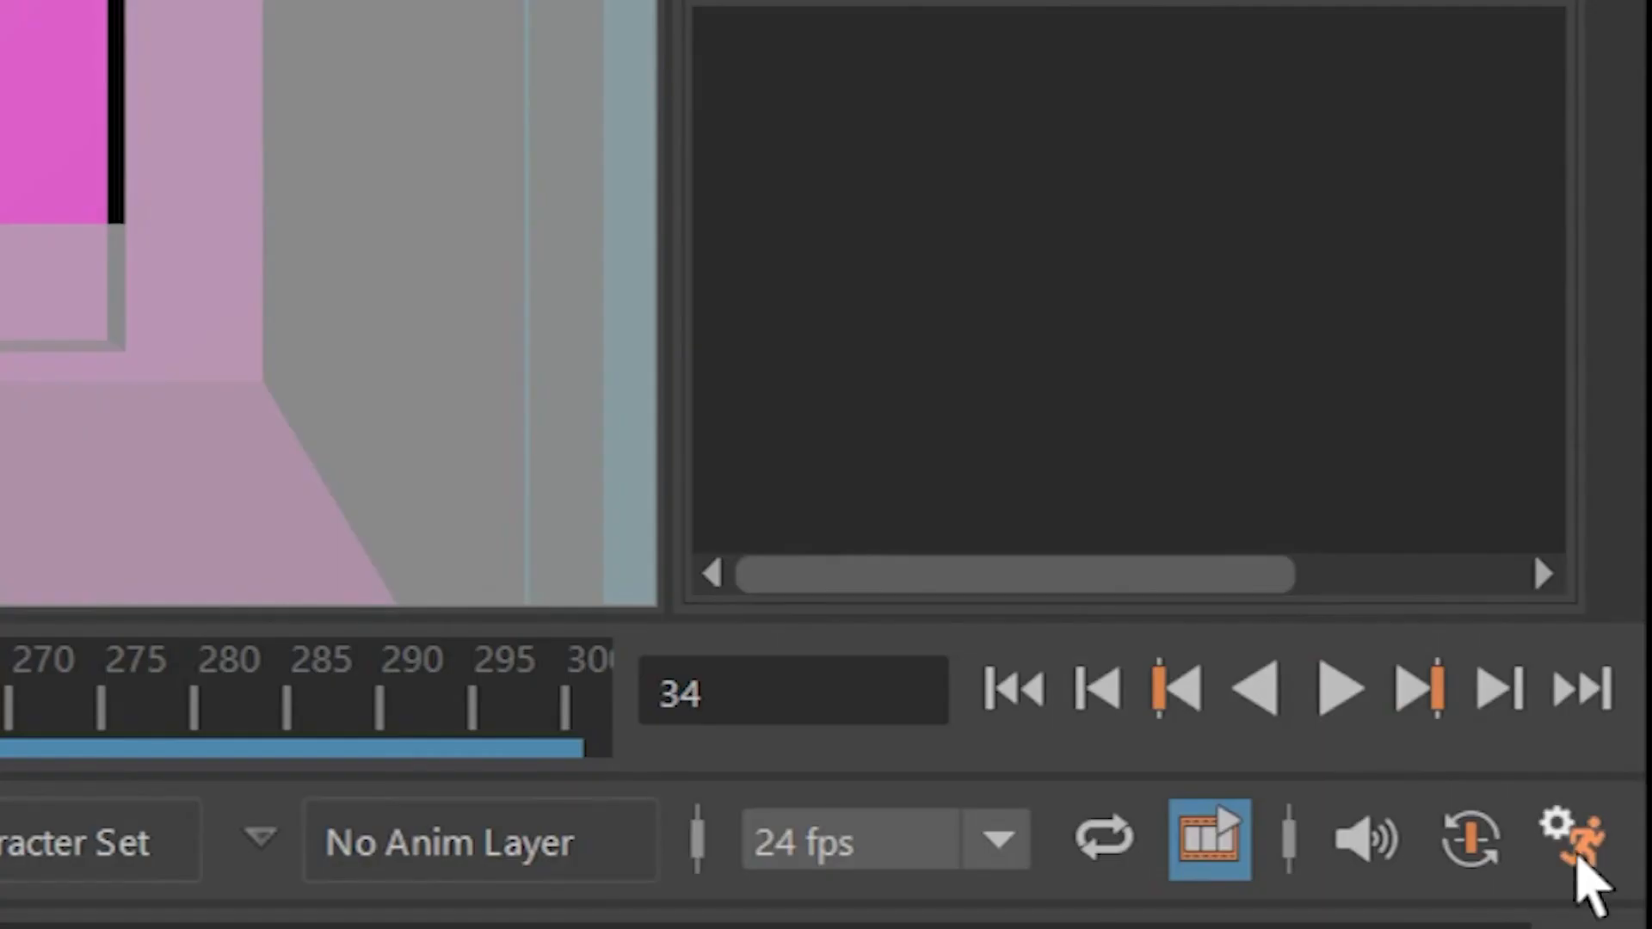
# Step: Check the Time Slider playback speed options, pick 24 fps x 1, close the preferences, and play the animation
pyautogui.click(1632, 902)
pyautogui.scroll(-2, 1033, 521)
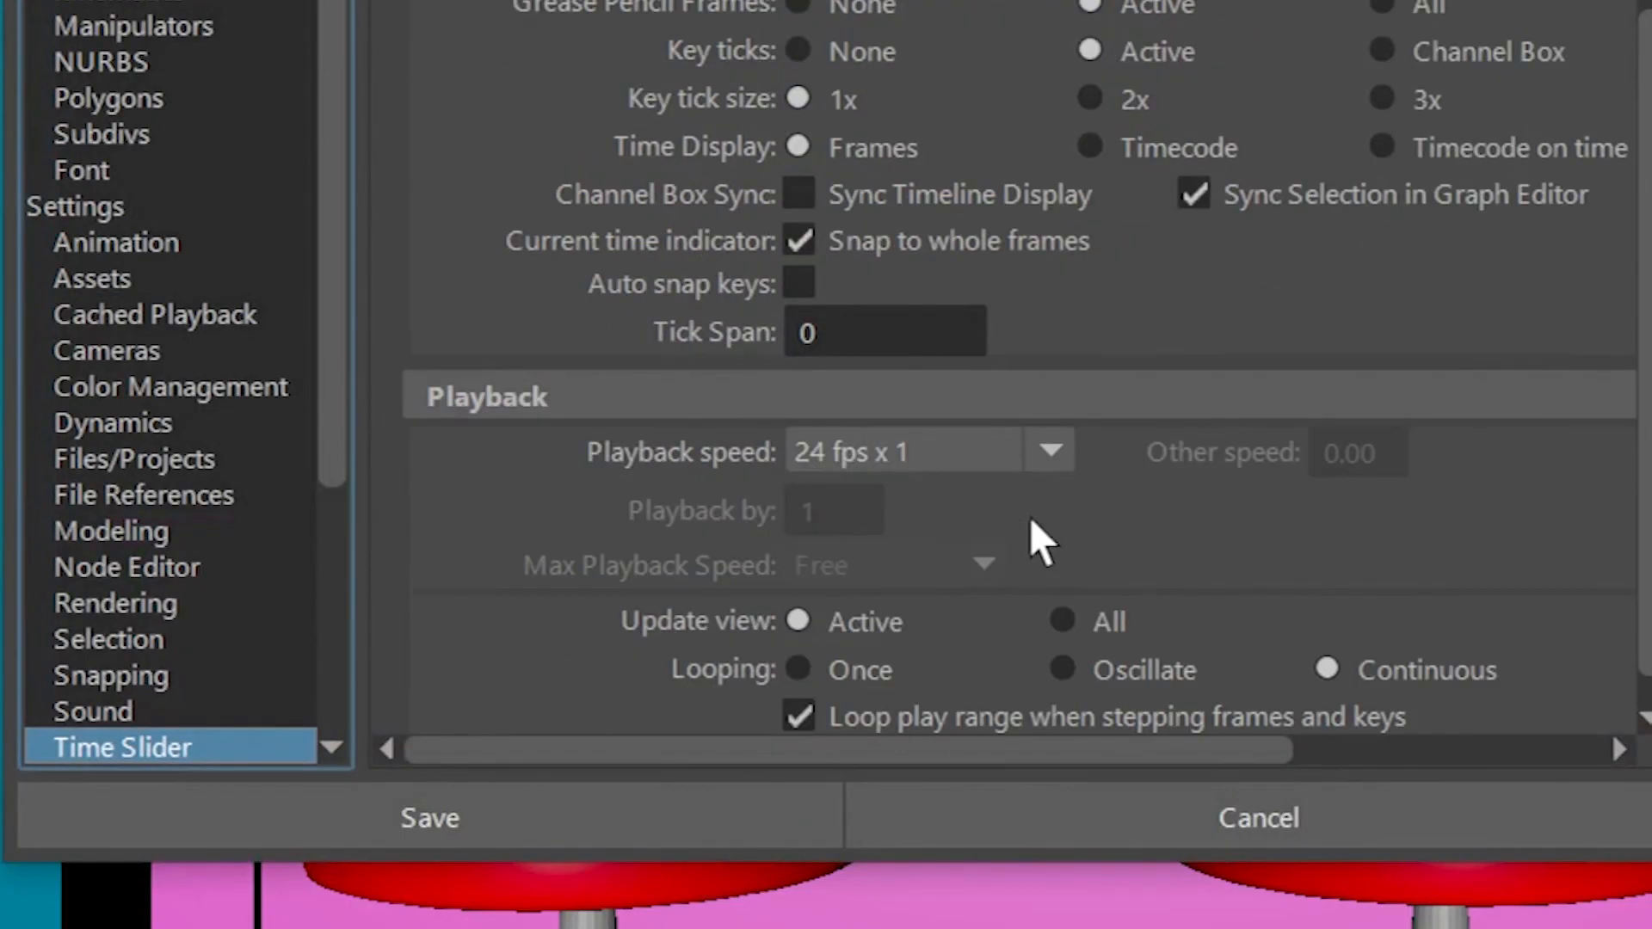
pyautogui.click(868, 472)
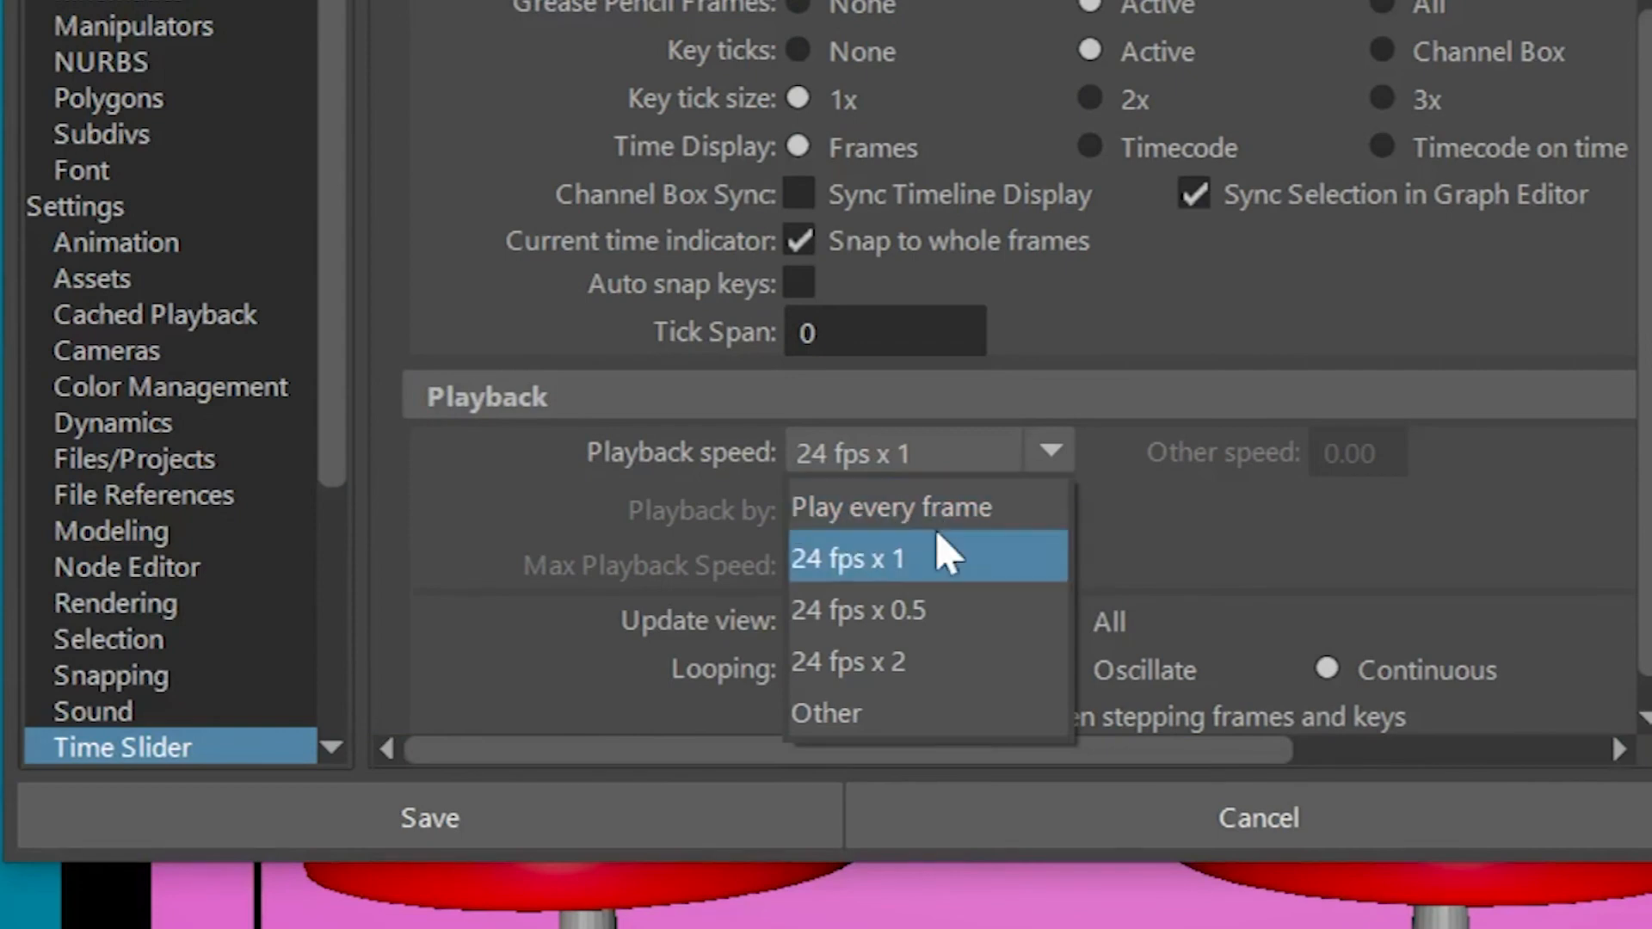
pyautogui.click(880, 569)
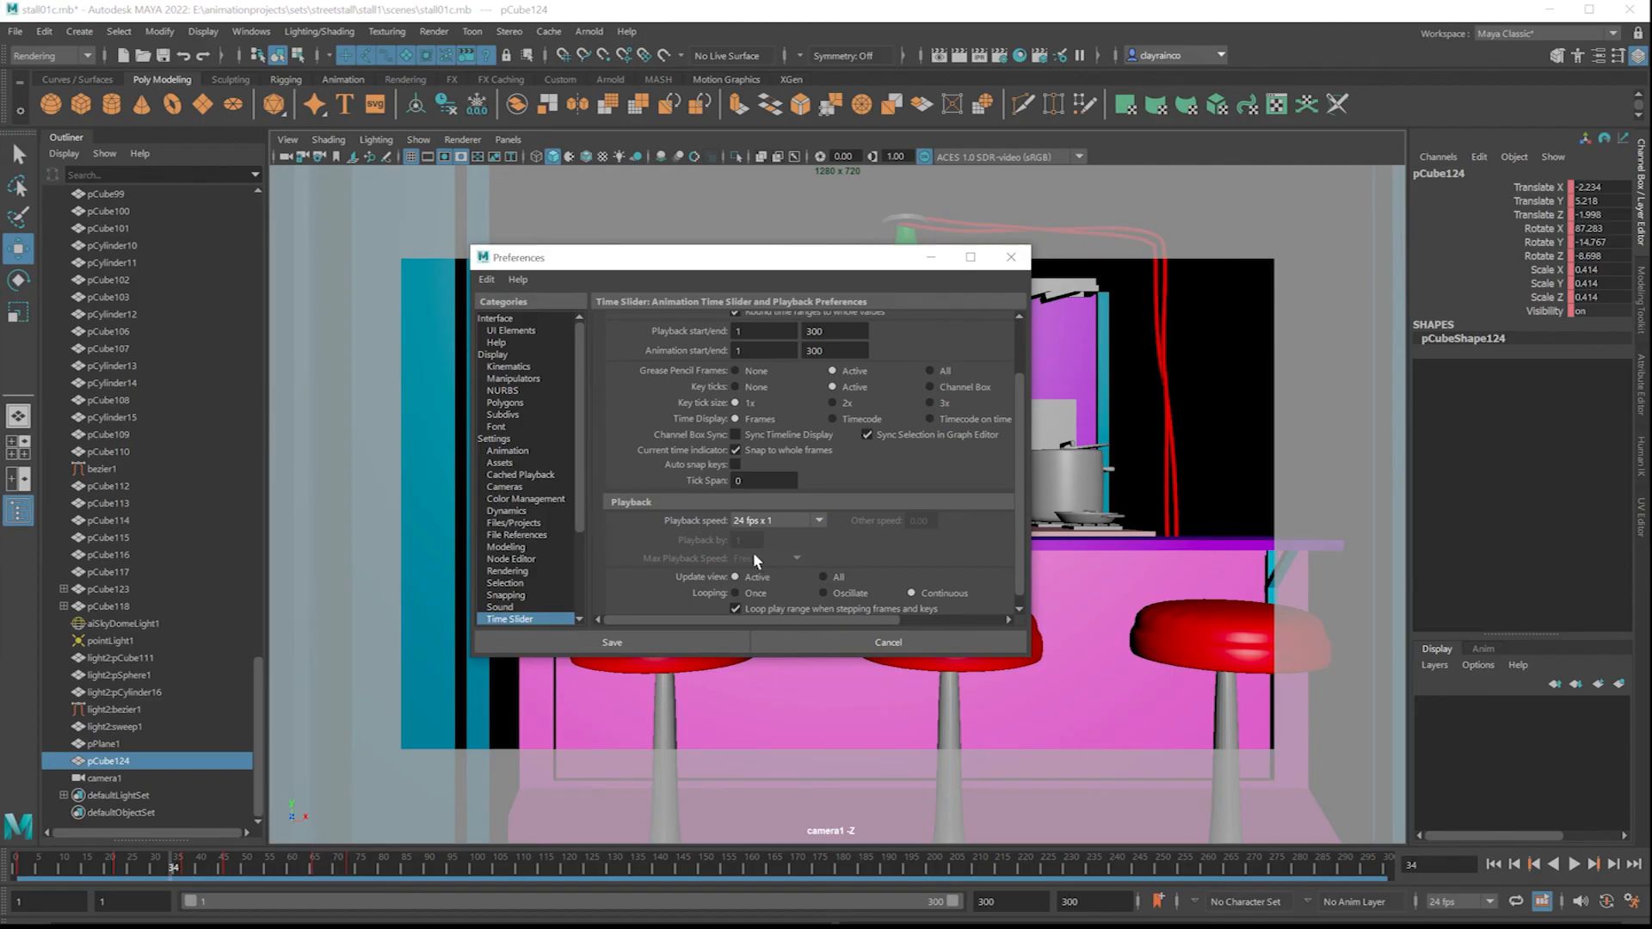
pyautogui.click(1011, 256)
pyautogui.hotkey('alt', 'v')
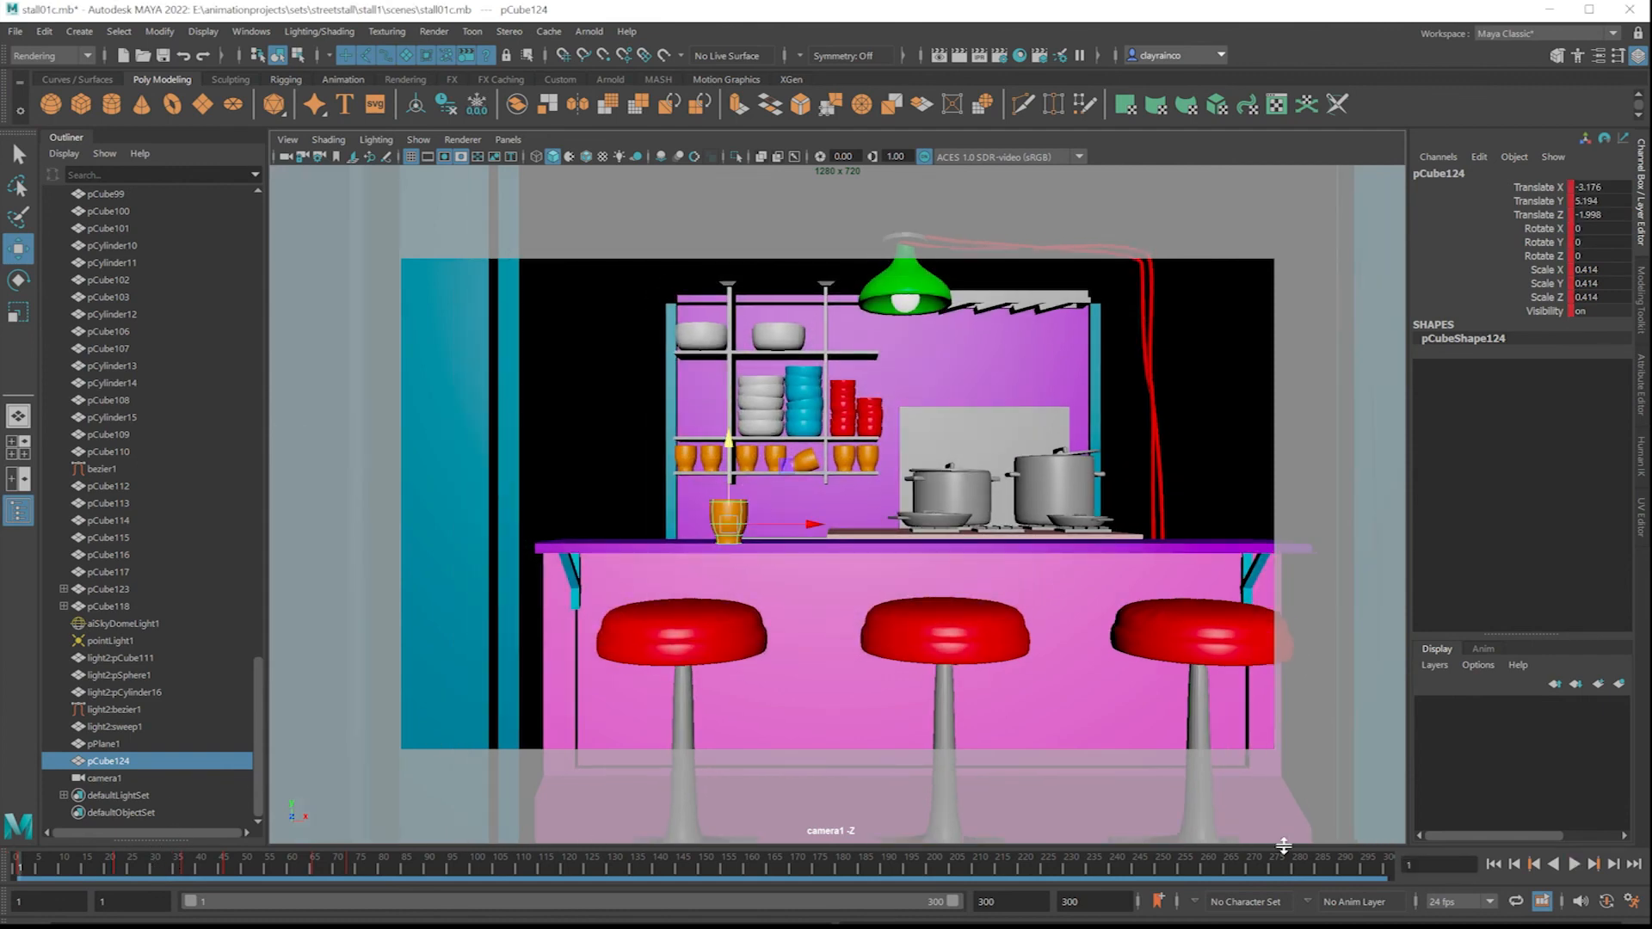